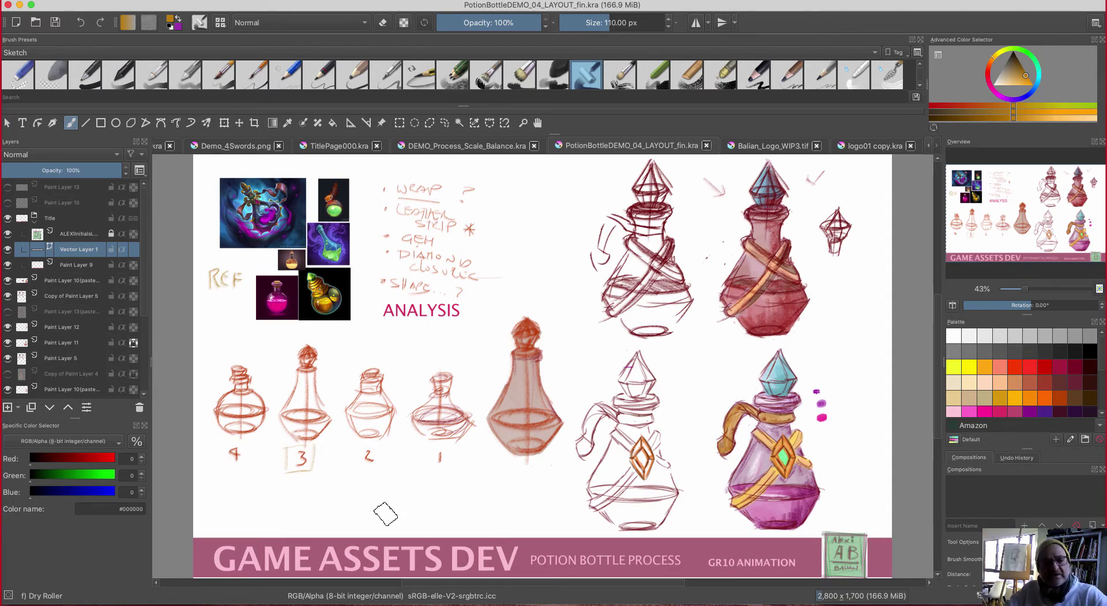
pyautogui.click(70, 1)
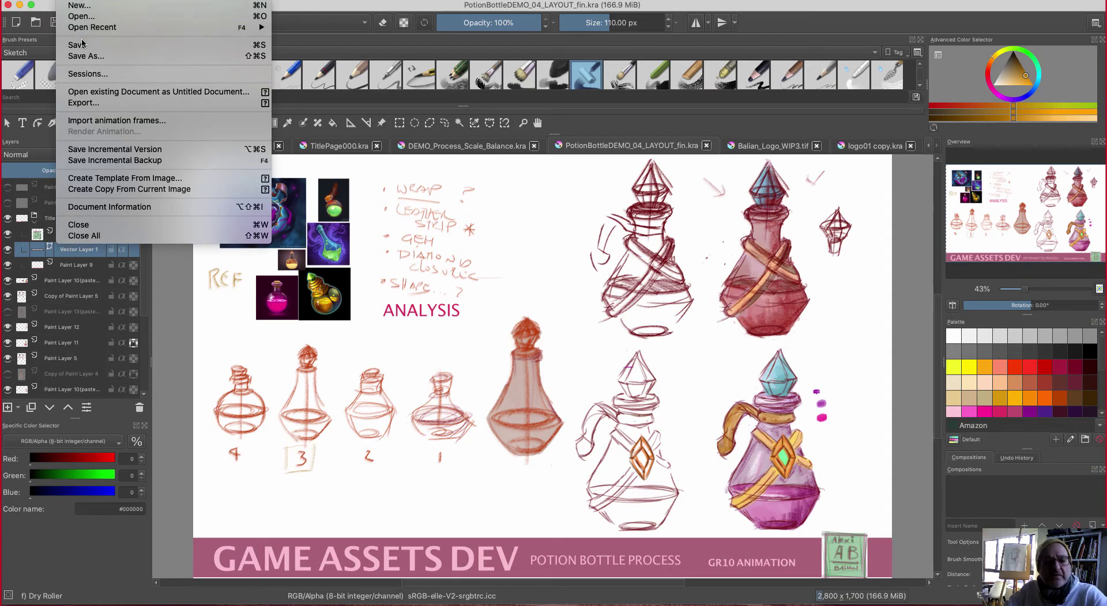
pyautogui.moveTo(84, 27)
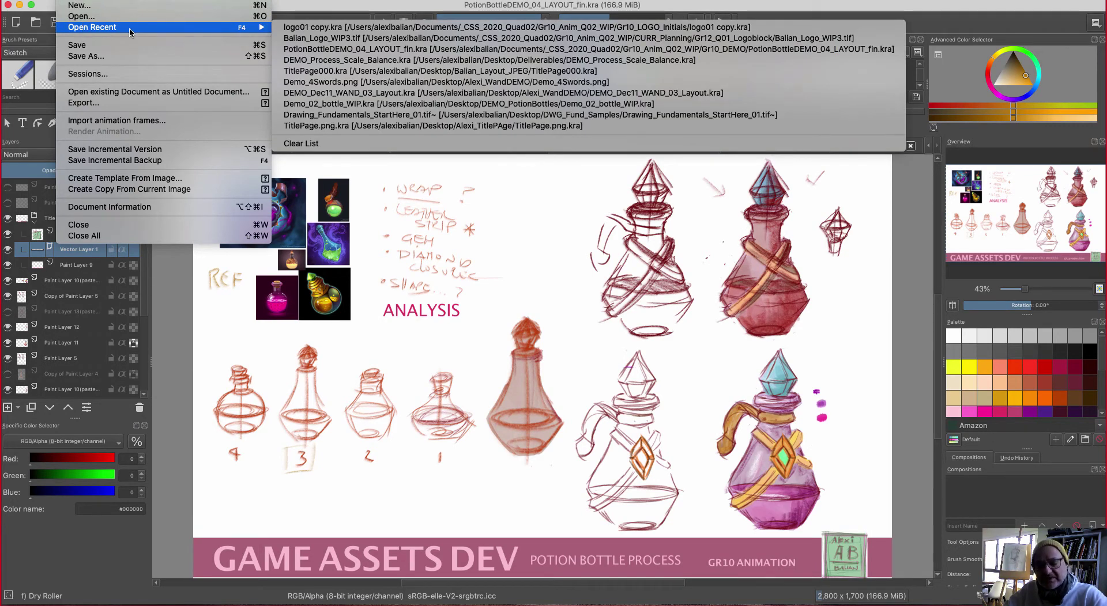
pyautogui.press('Escape')
pyautogui.press('Escape')
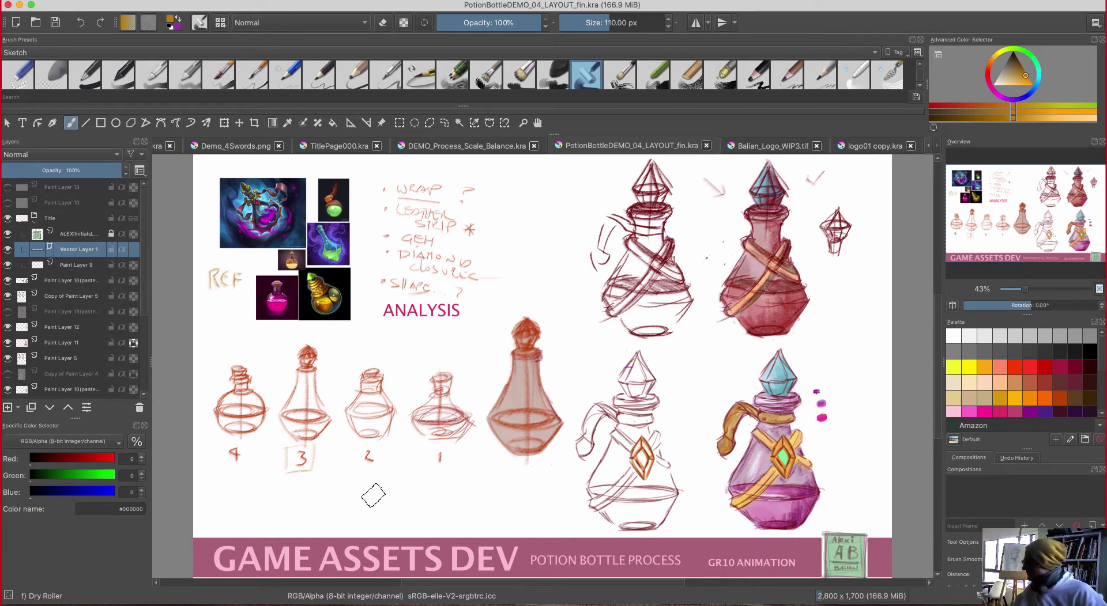
# - Start a new custom document and switch its width and height units to inches, for a 14 by 8.5 inch image
pyautogui.click(45, 2)
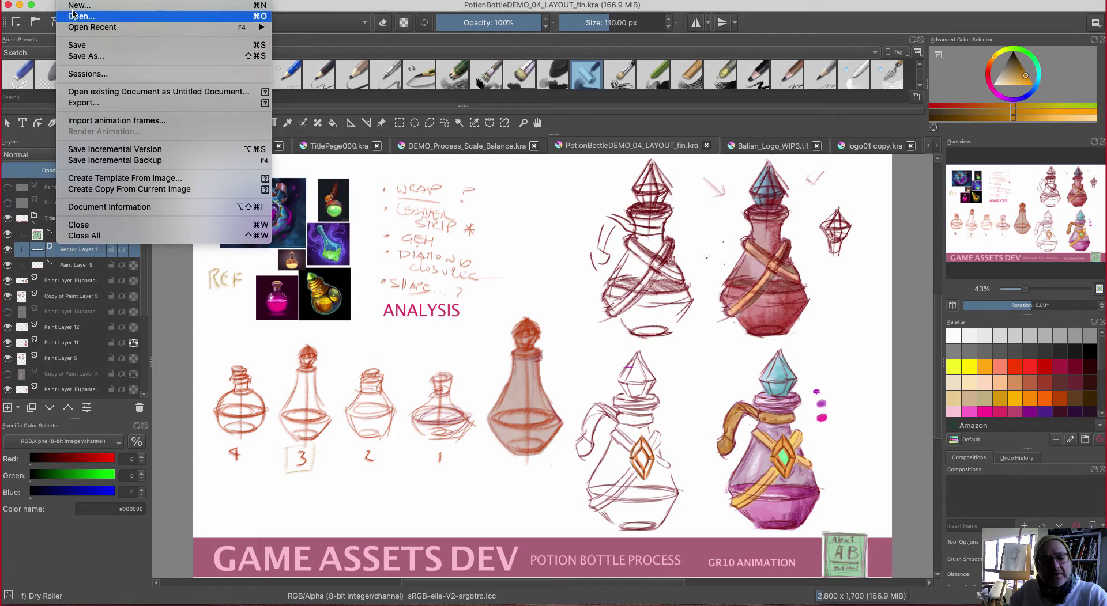
pyautogui.press('Escape')
pyautogui.press('super+n')
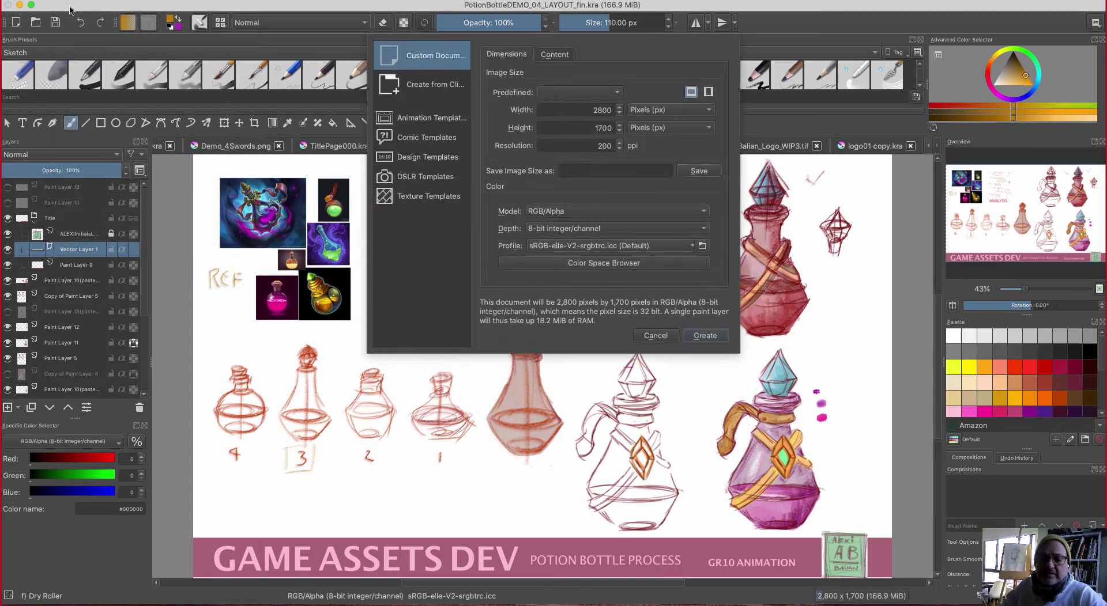
pyautogui.click(635, 110)
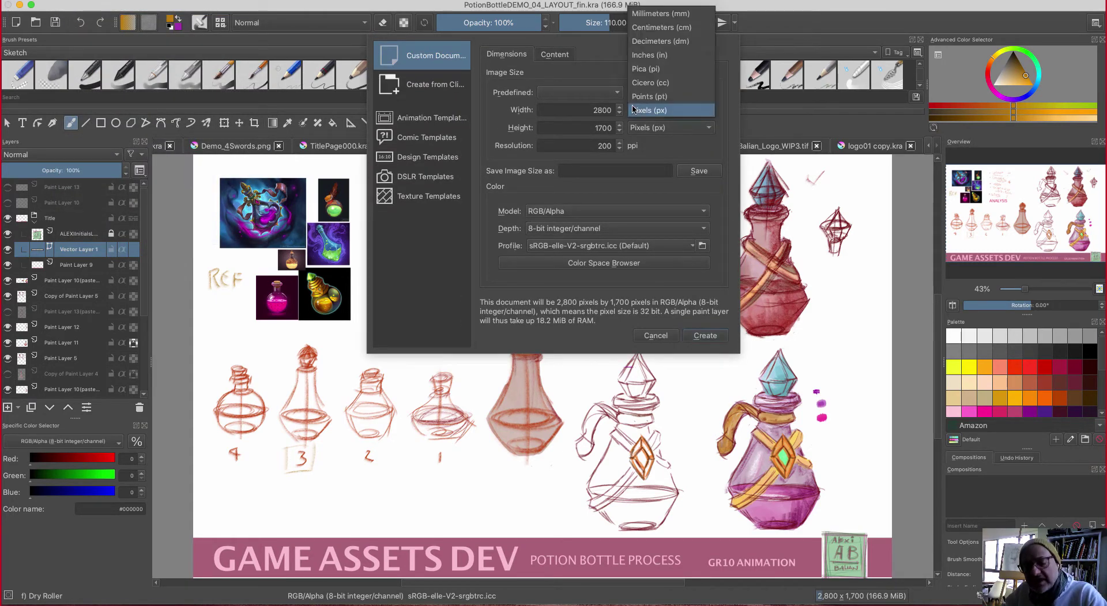
pyautogui.click(644, 57)
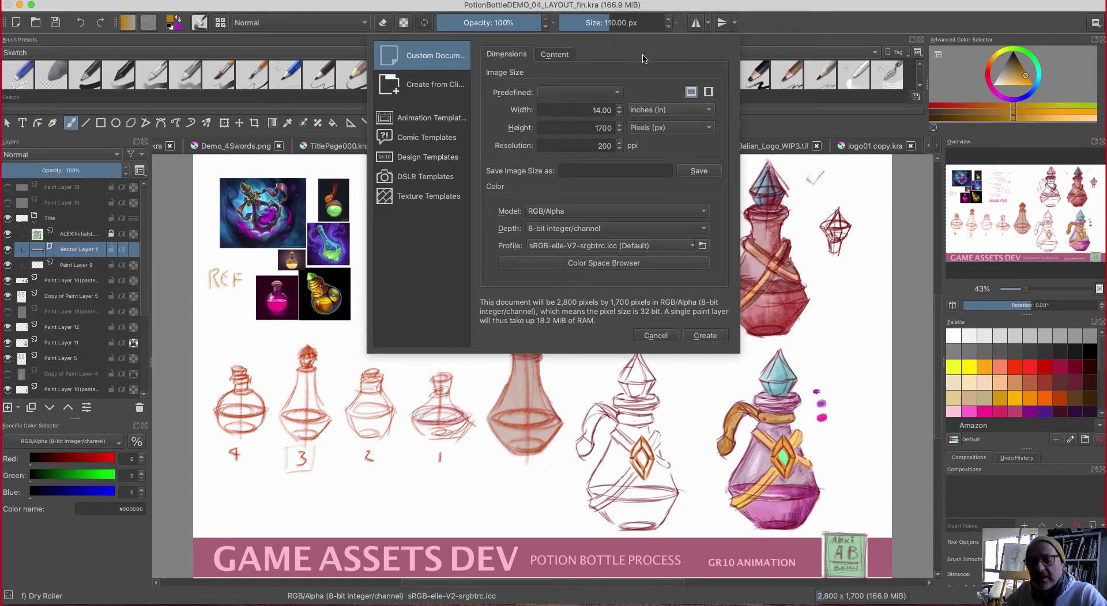
pyautogui.click(641, 128)
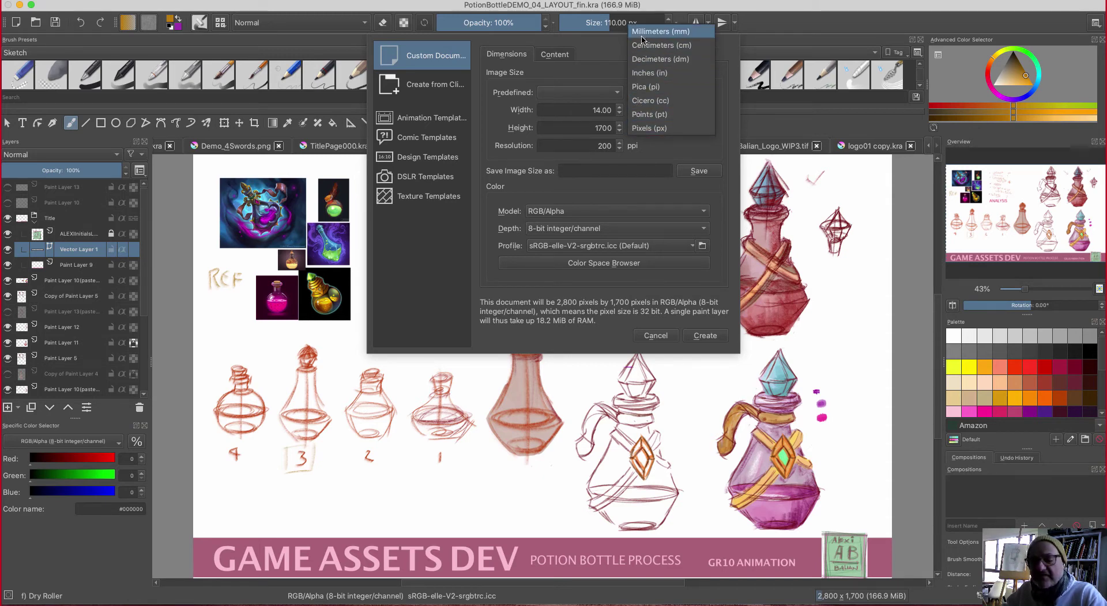
pyautogui.click(639, 74)
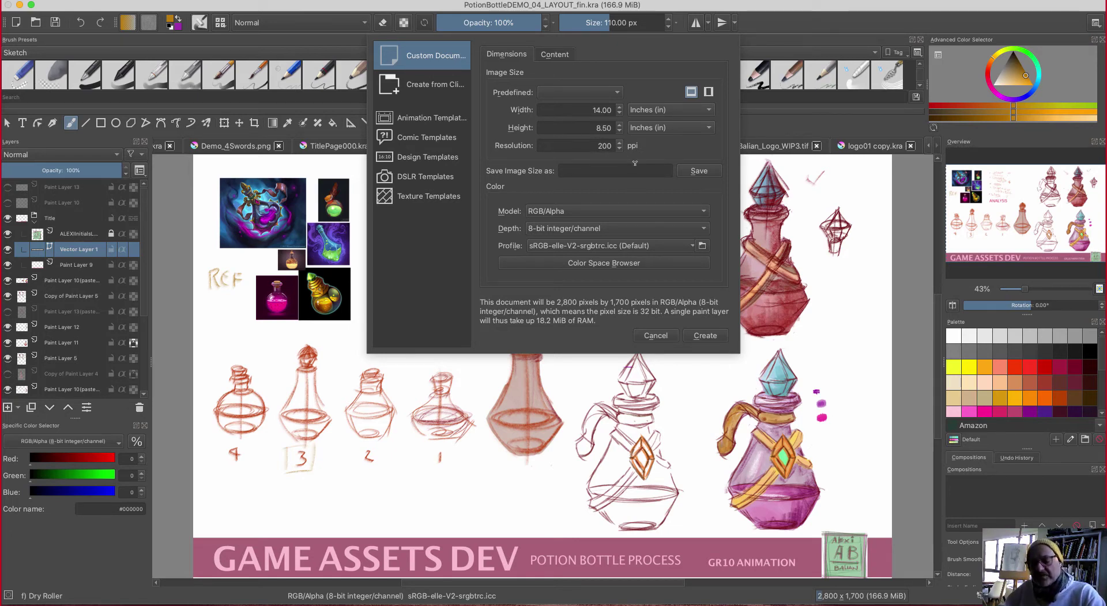
# - Set the new document's resolution to 100 ppi and create it
pyautogui.doubleClick(604, 146)
pyautogui.write('1')
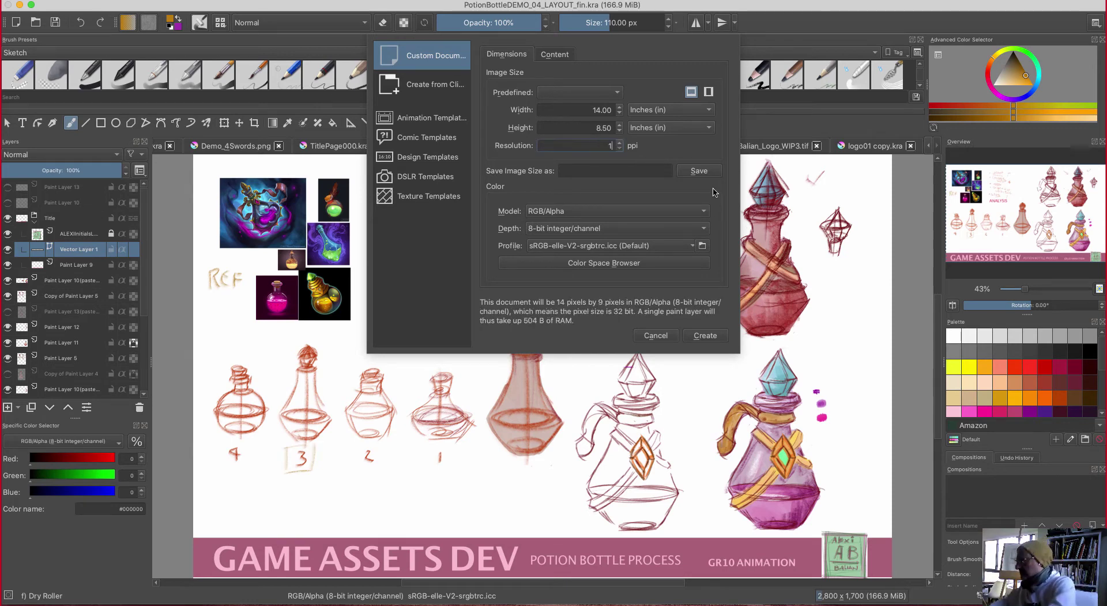
pyautogui.write('00')
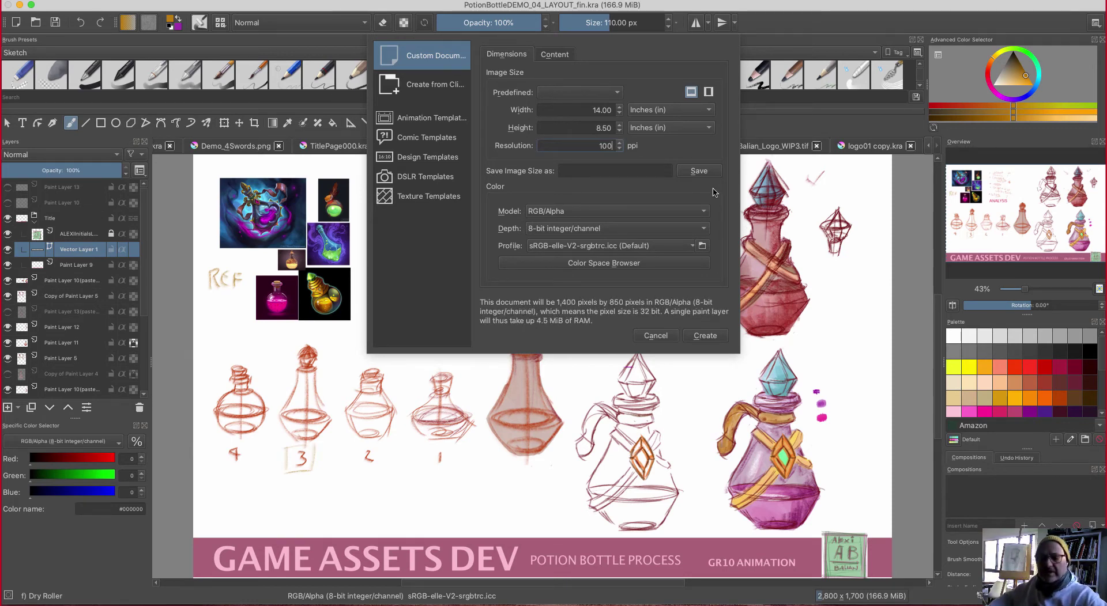
pyautogui.press('Return')
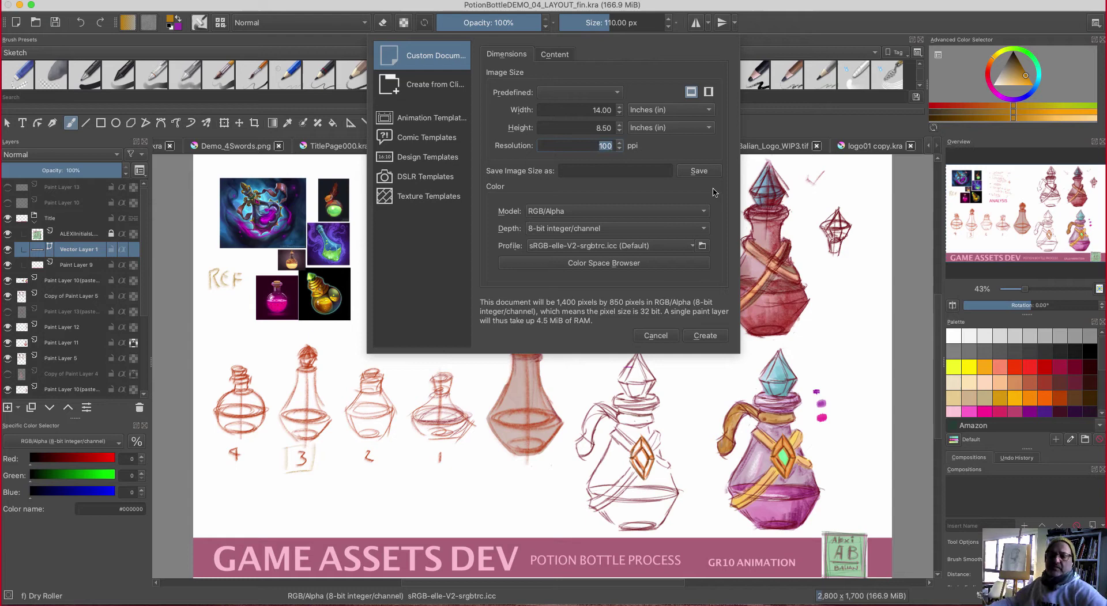
pyautogui.click(704, 336)
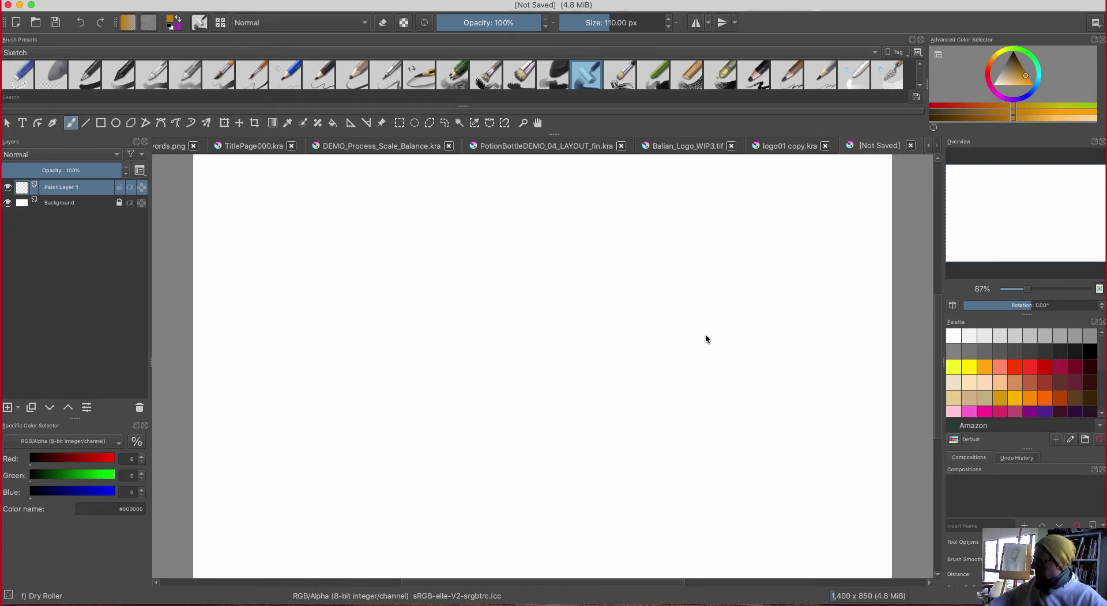
# - Add five more paint layers above Paint Layer 1
pyautogui.hotkey('ctrl', '-')
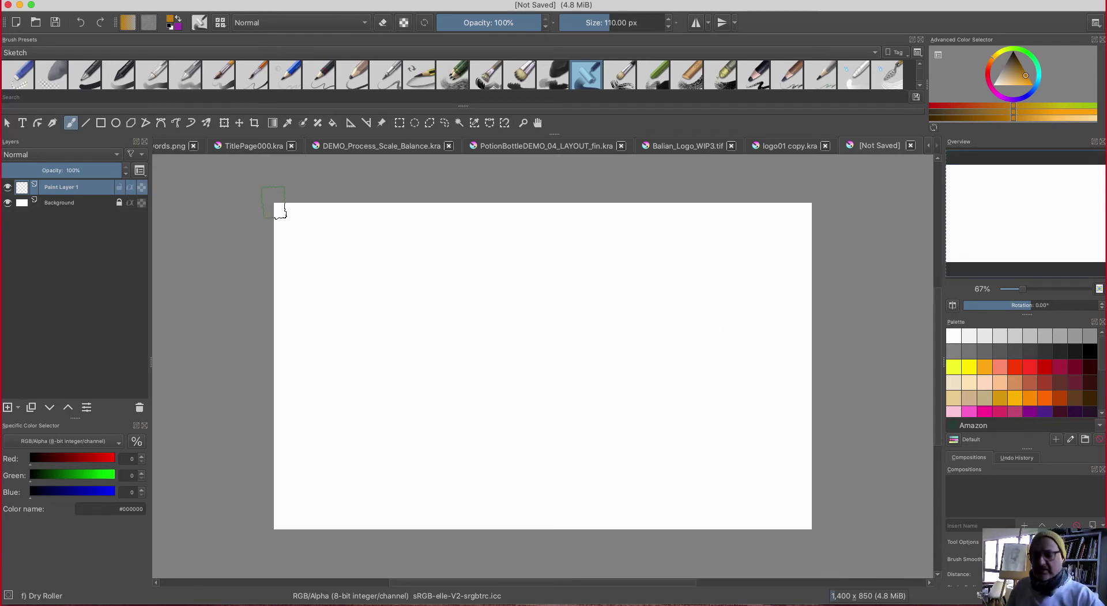
pyautogui.click(8, 407)
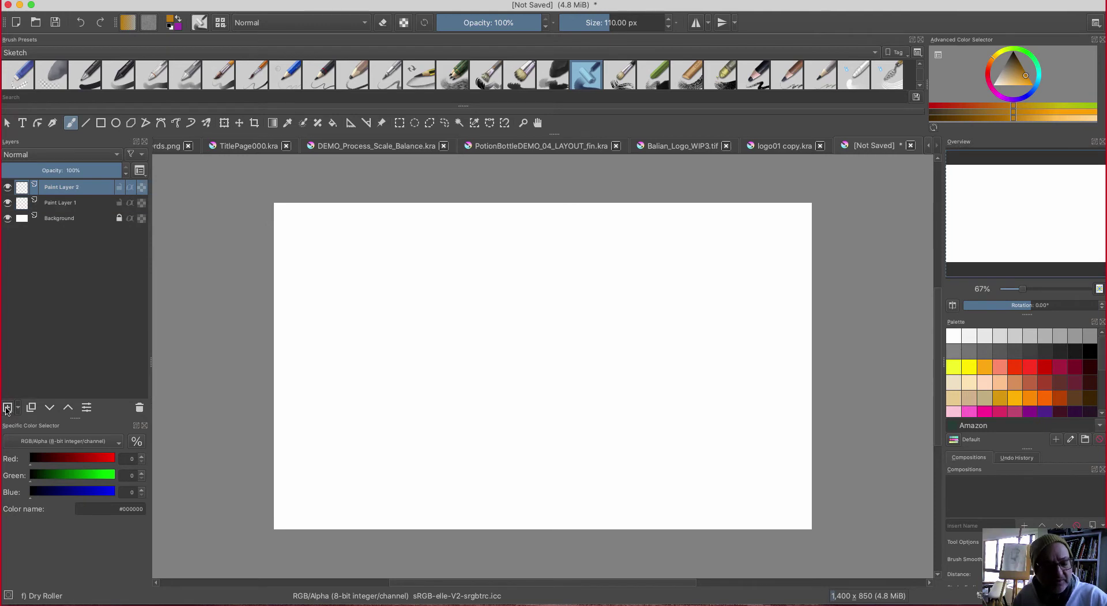
pyautogui.click(7, 407)
pyautogui.click(8, 407)
pyautogui.click(8, 407)
pyautogui.click(8, 407)
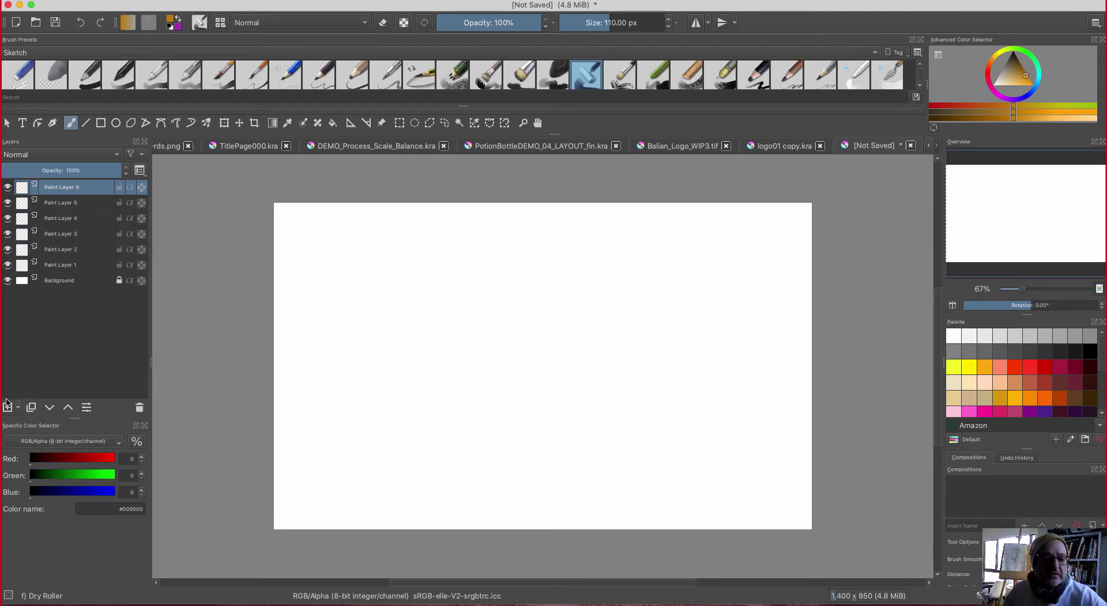
# - On Paint Layer 1, make a rectangular selection of a thin strip across the full canvas width, just above the canvas's lower edge
pyautogui.click(47, 265)
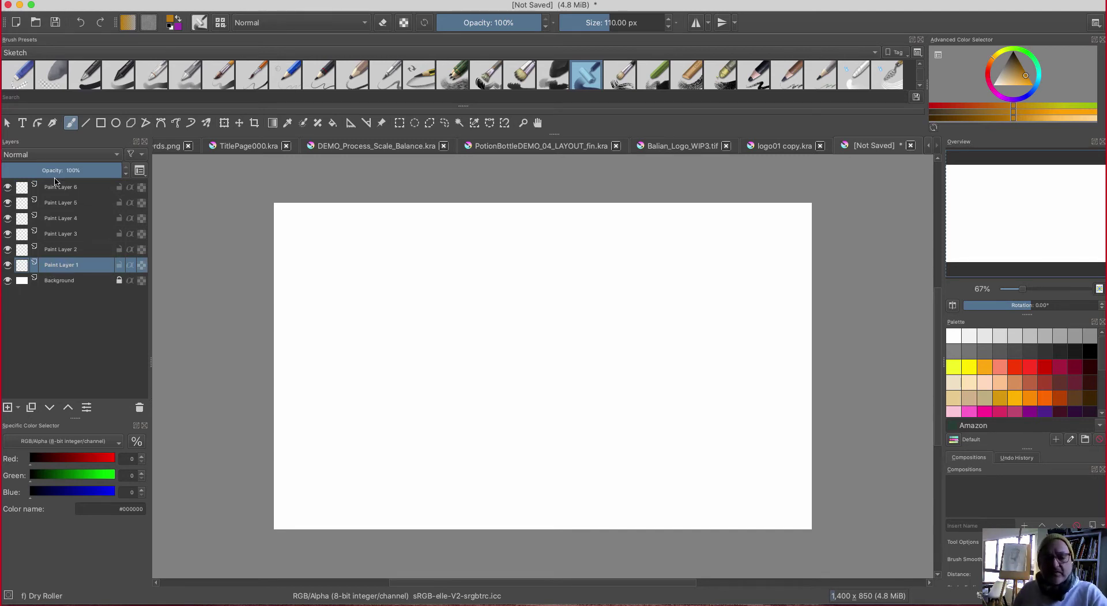
pyautogui.click(400, 123)
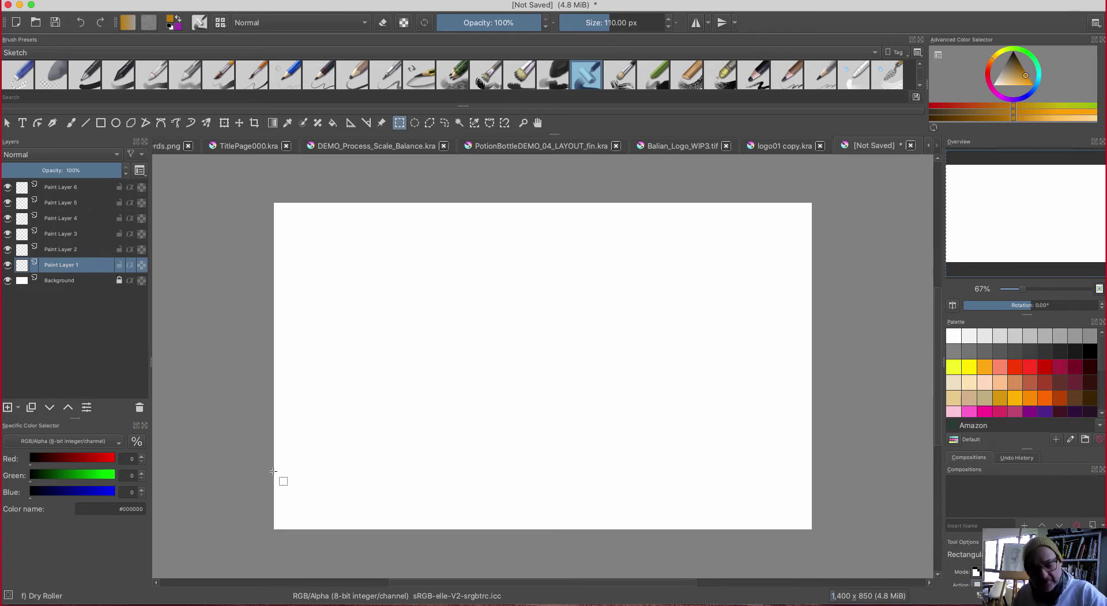
pyautogui.moveTo(274, 471); pyautogui.dragTo(819, 505)
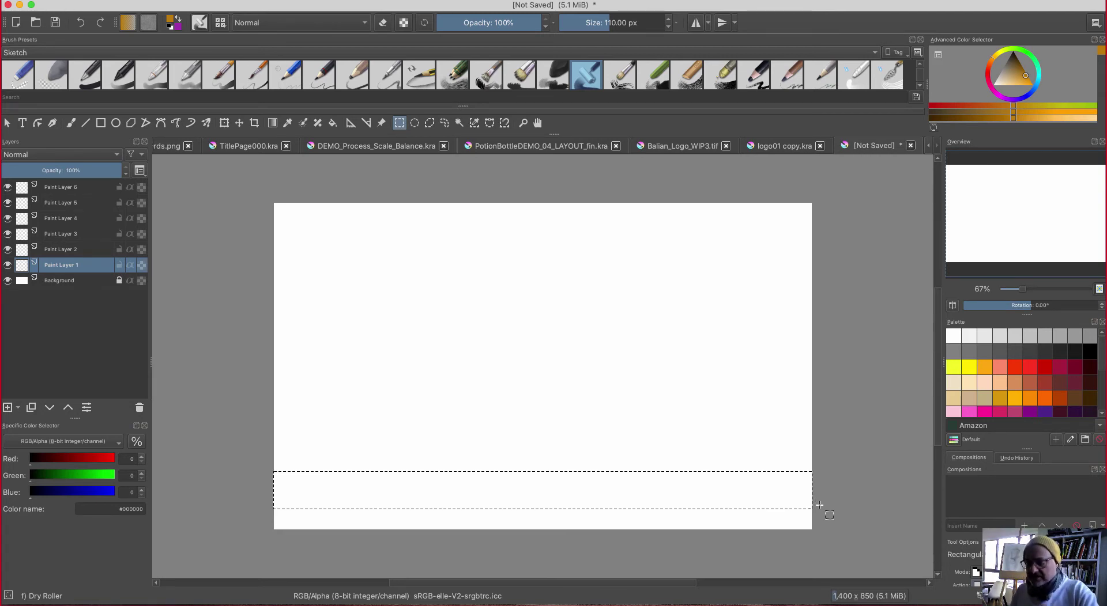
# - Choose the Sea green palette colour and fill the selected strip with it
pyautogui.click(984, 398)
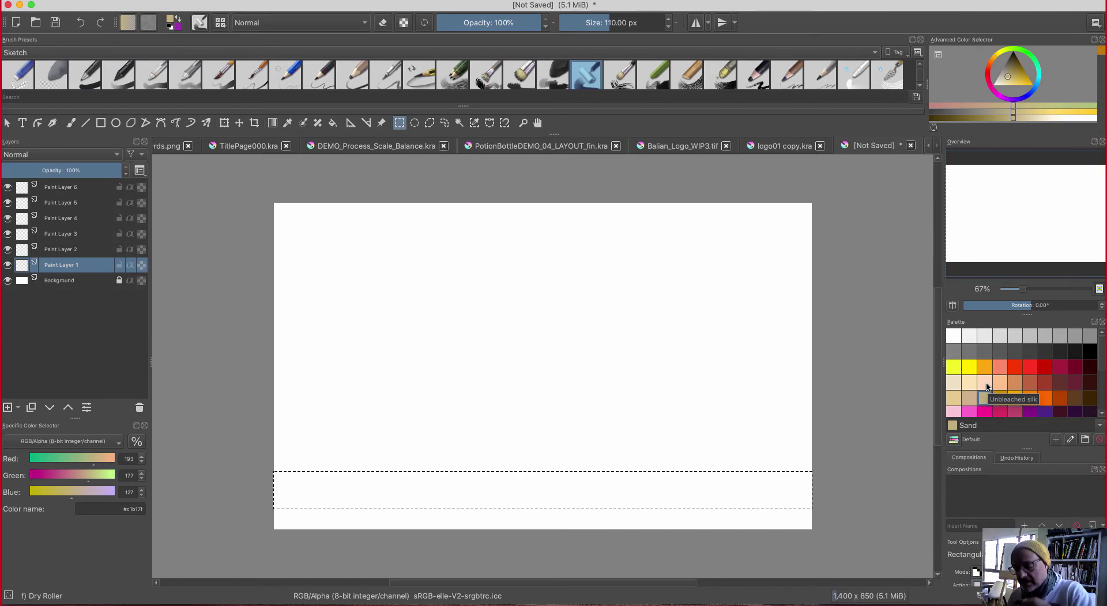
pyautogui.press('d')
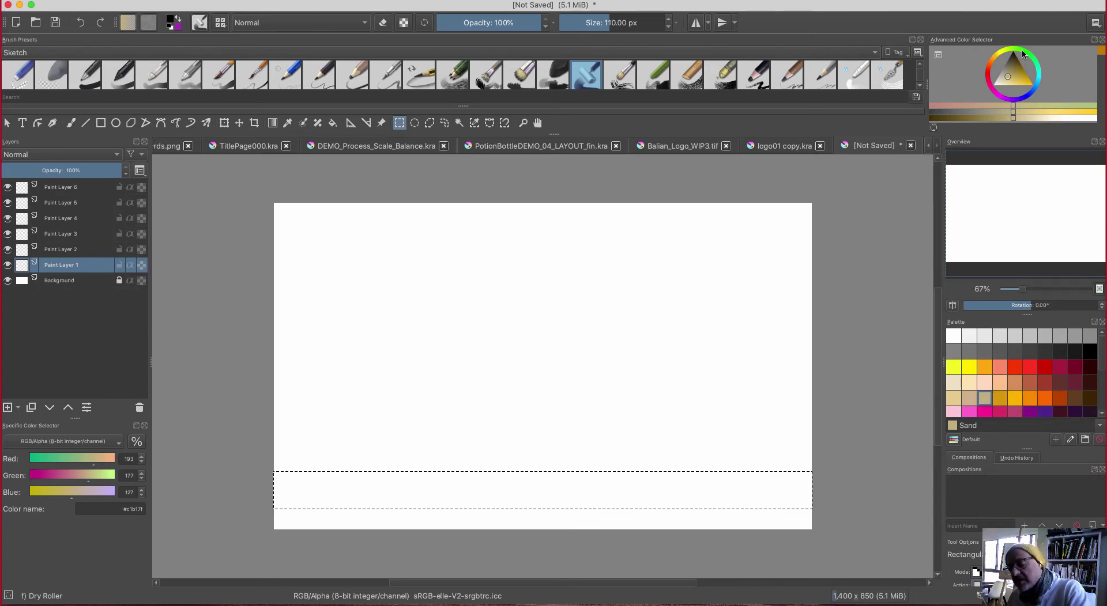
pyautogui.moveTo(1029, 56); pyautogui.dragTo(1009, 50)
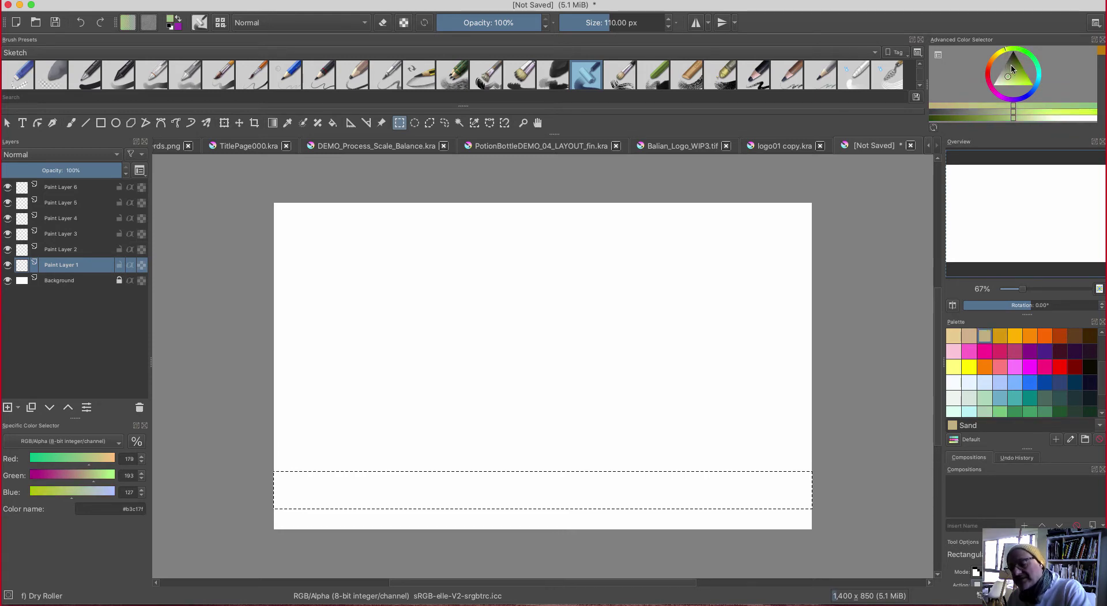
pyautogui.click(1006, 72)
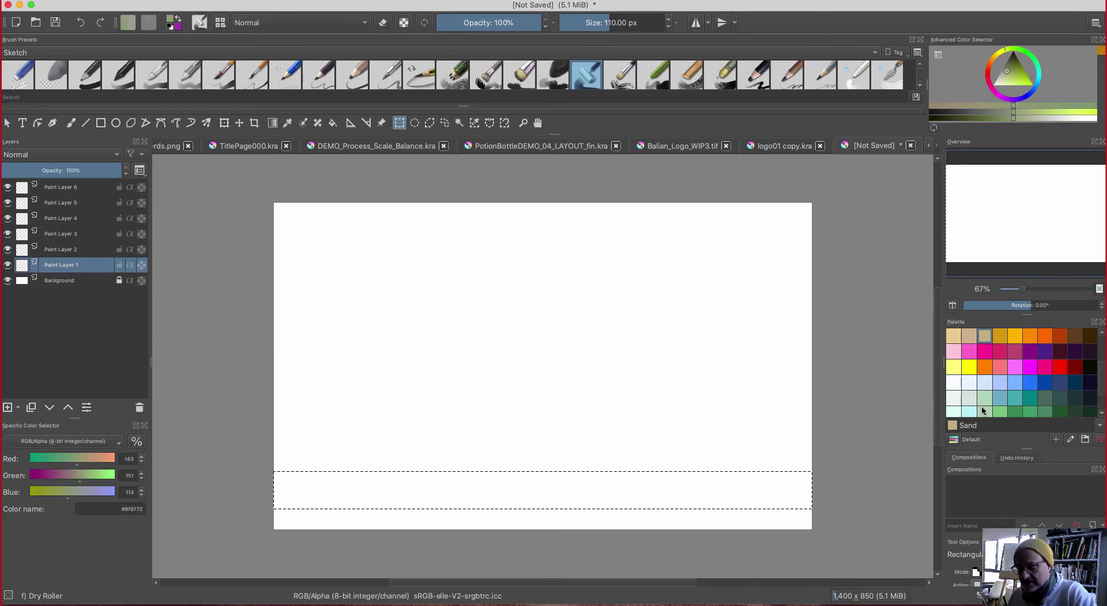
pyautogui.click(1032, 412)
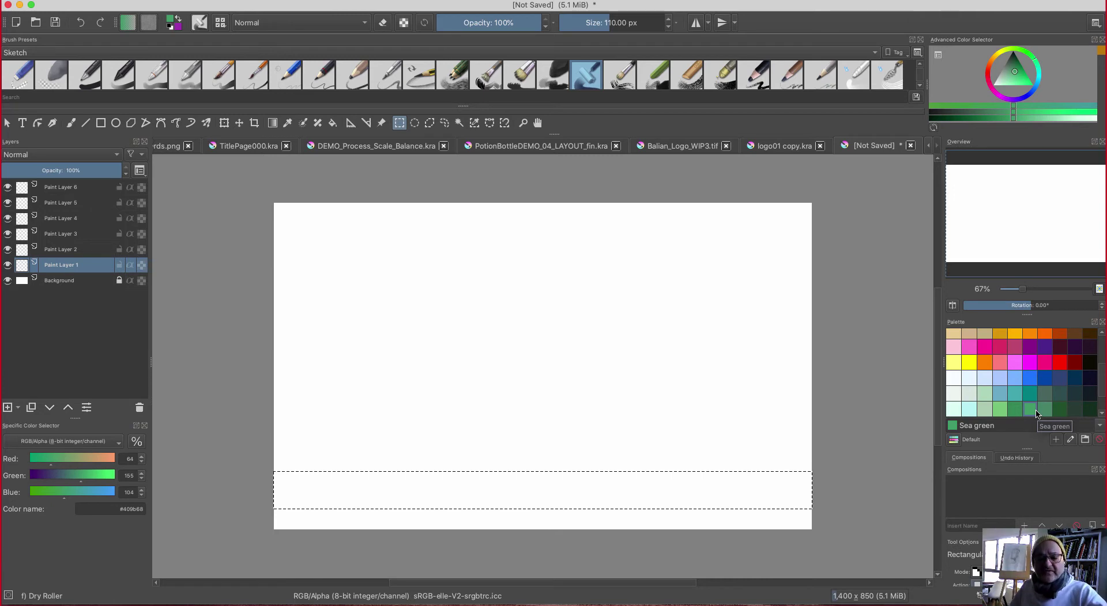
pyautogui.click(333, 122)
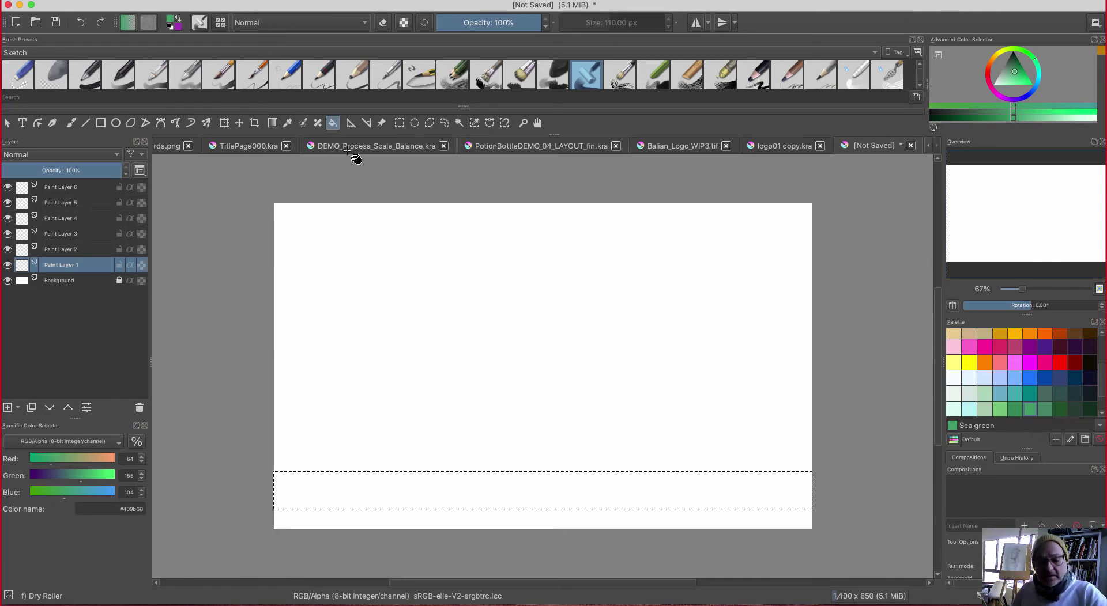
pyautogui.click(386, 493)
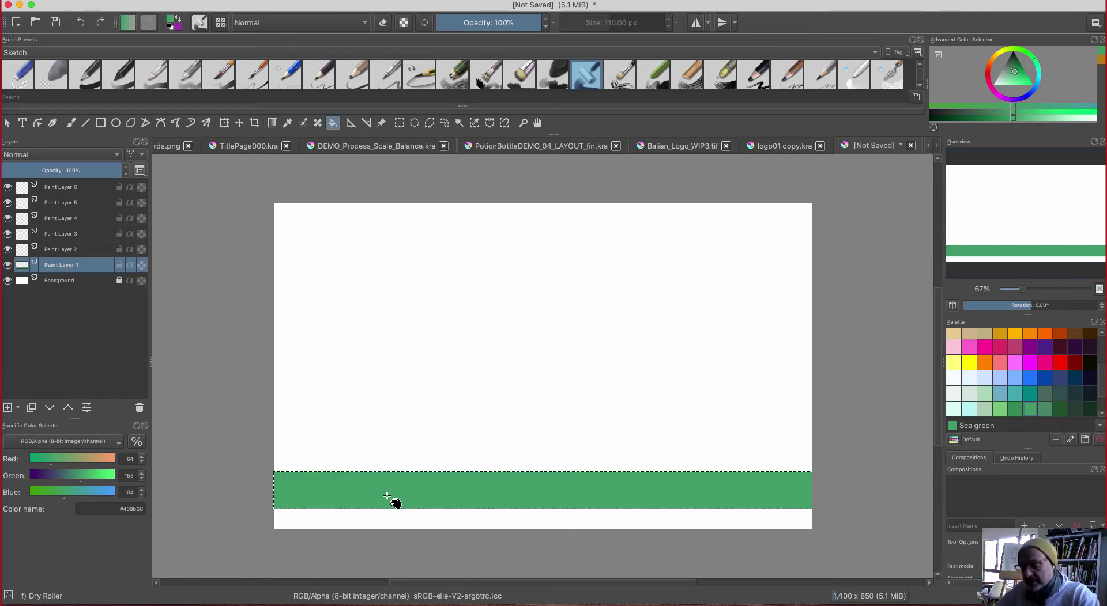
# - Mix a muted red (RGB 222, 116, 116) from RGB Red and refill the selected strip with it
pyautogui.moveTo(1003, 71); pyautogui.dragTo(1007, 78)
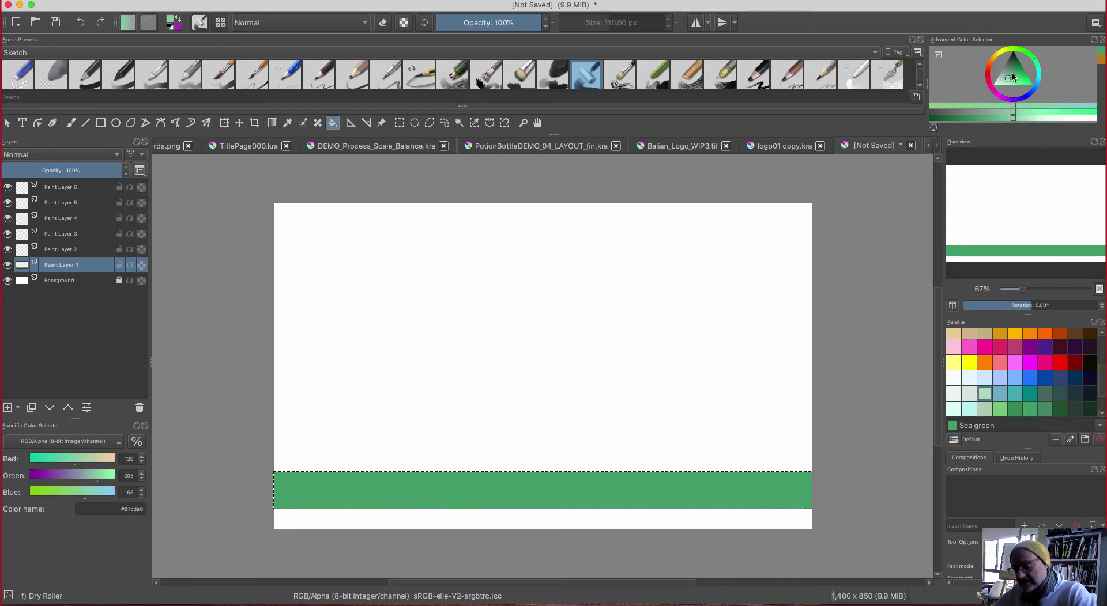
pyautogui.click(1059, 363)
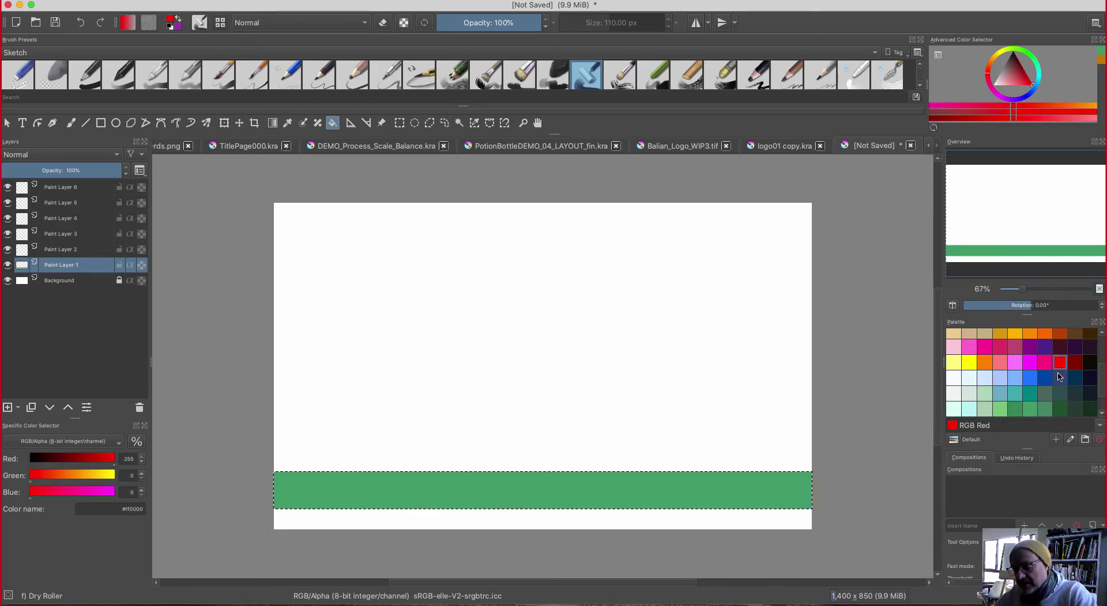
pyautogui.click(1013, 79)
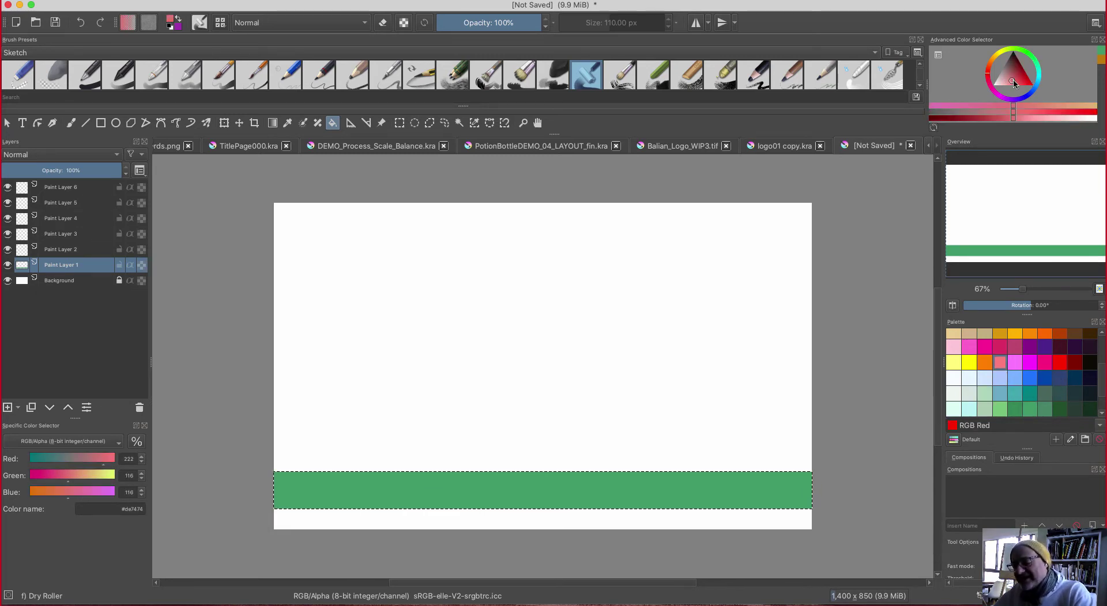
pyautogui.click(440, 496)
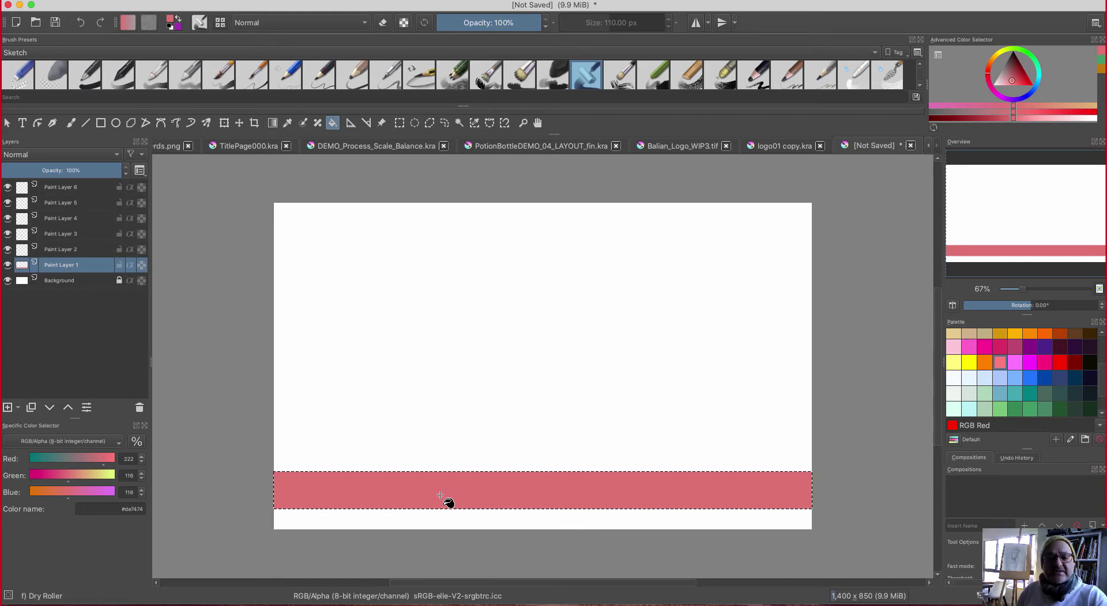
pyautogui.click(311, 1)
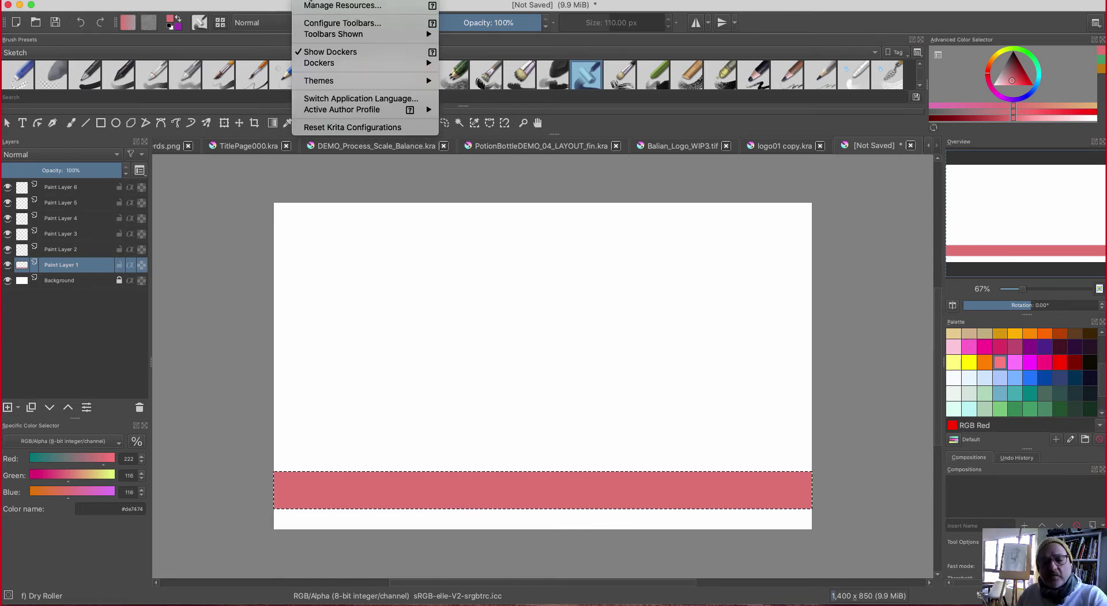
pyautogui.moveTo(43, 1)
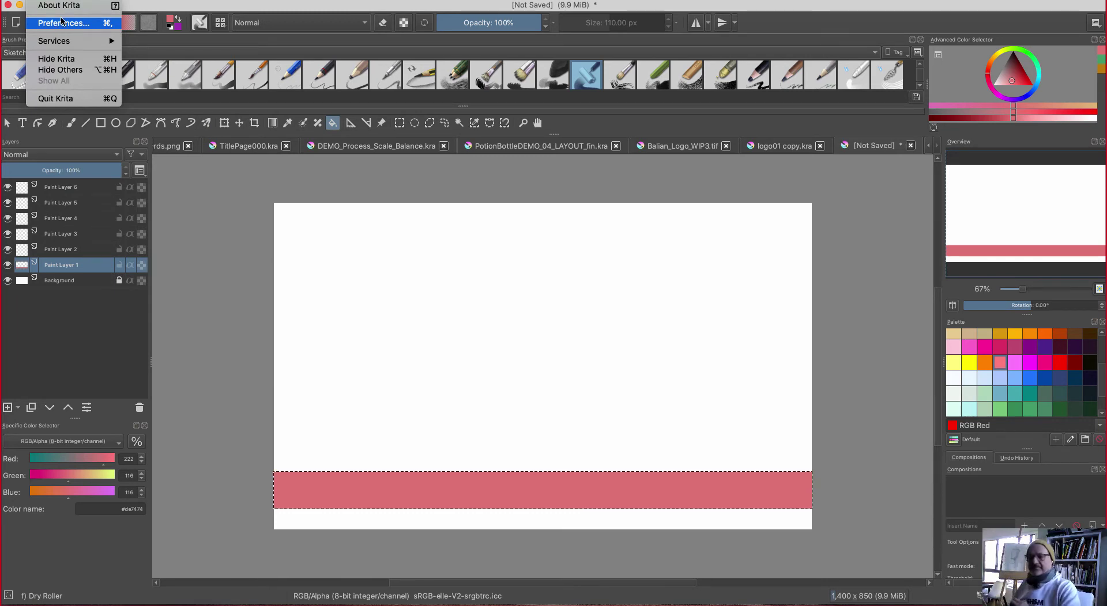
pyautogui.click(61, 22)
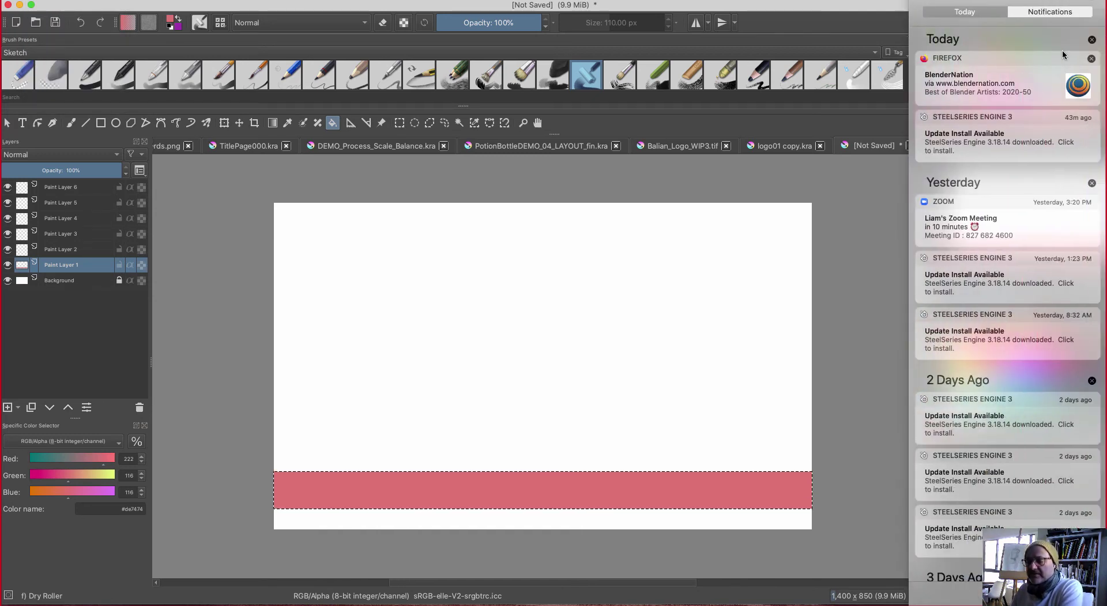
# - Turn on Do Not Disturb in the system's Notification Center and close it
pyautogui.scroll(3, 1062, 49)
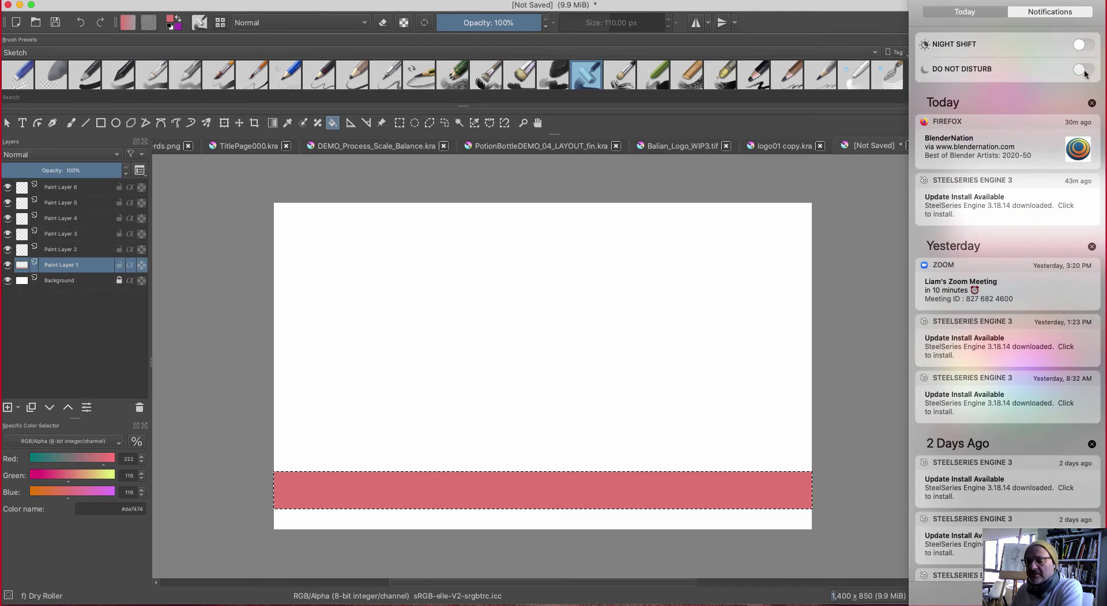
pyautogui.click(1083, 70)
pyautogui.click(864, 7)
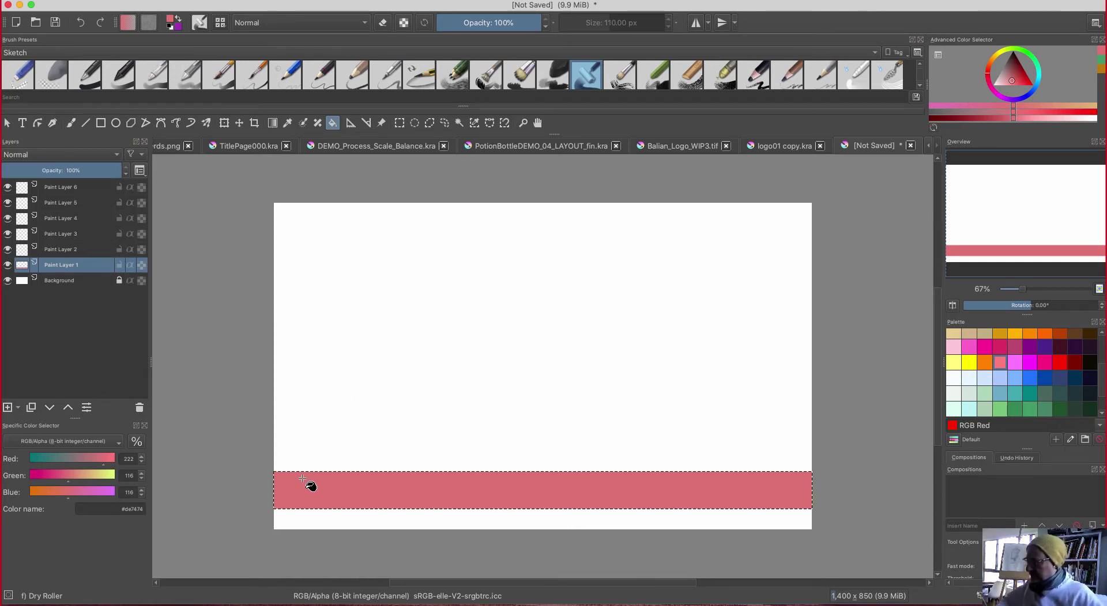
# - Deselect the filled strip and check which shortcut scheme is set in the Keyboard Shortcuts preferences
pyautogui.hotkey('ctrl', 'shift', 'a')
pyautogui.click(45, 2)
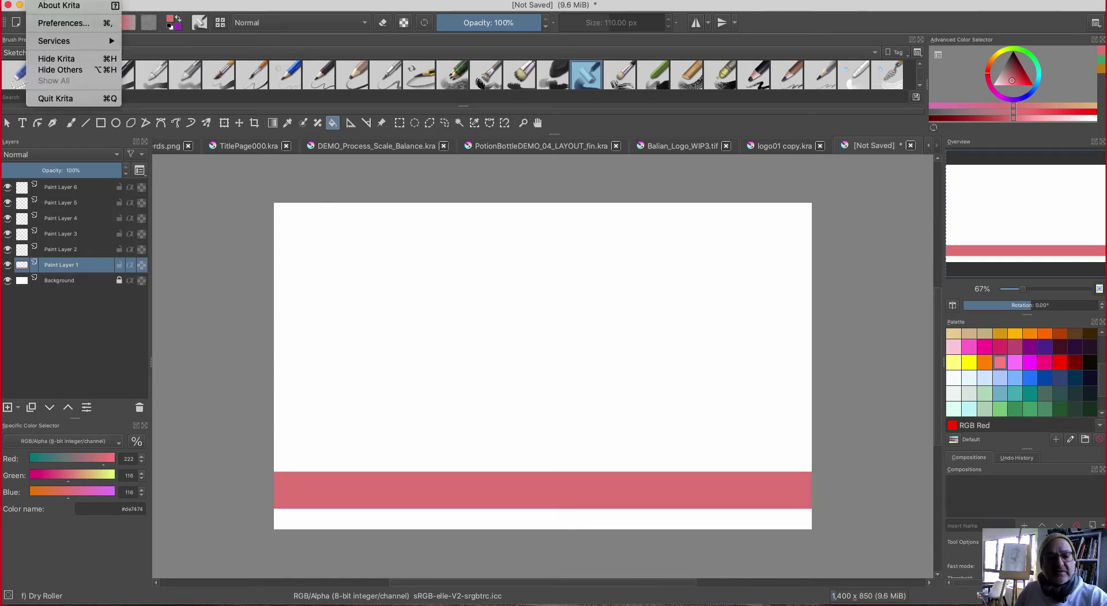
pyautogui.click(50, 24)
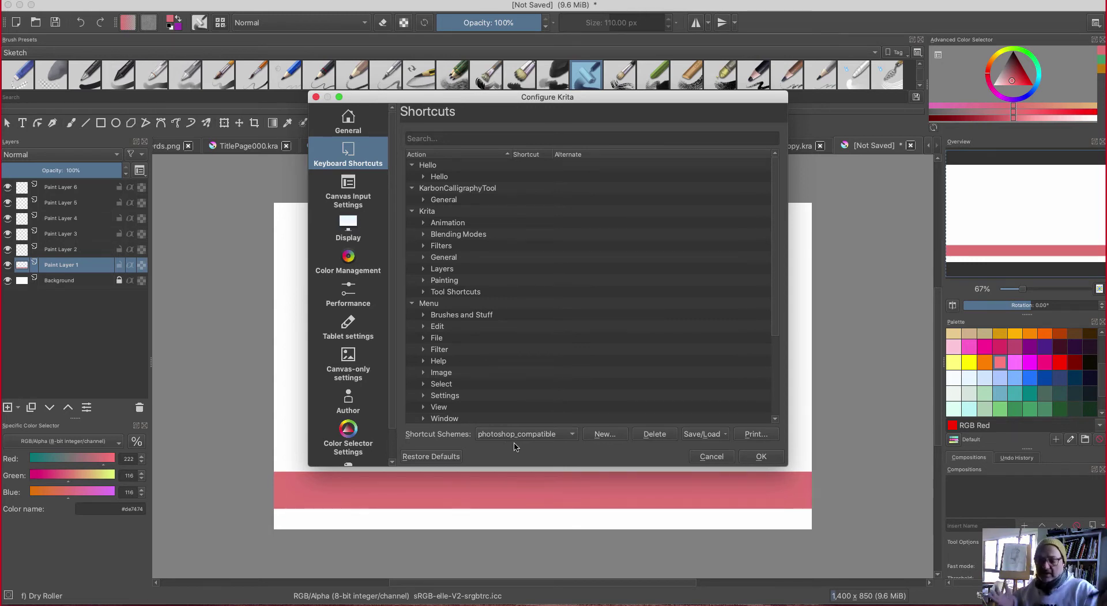
pyautogui.click(762, 458)
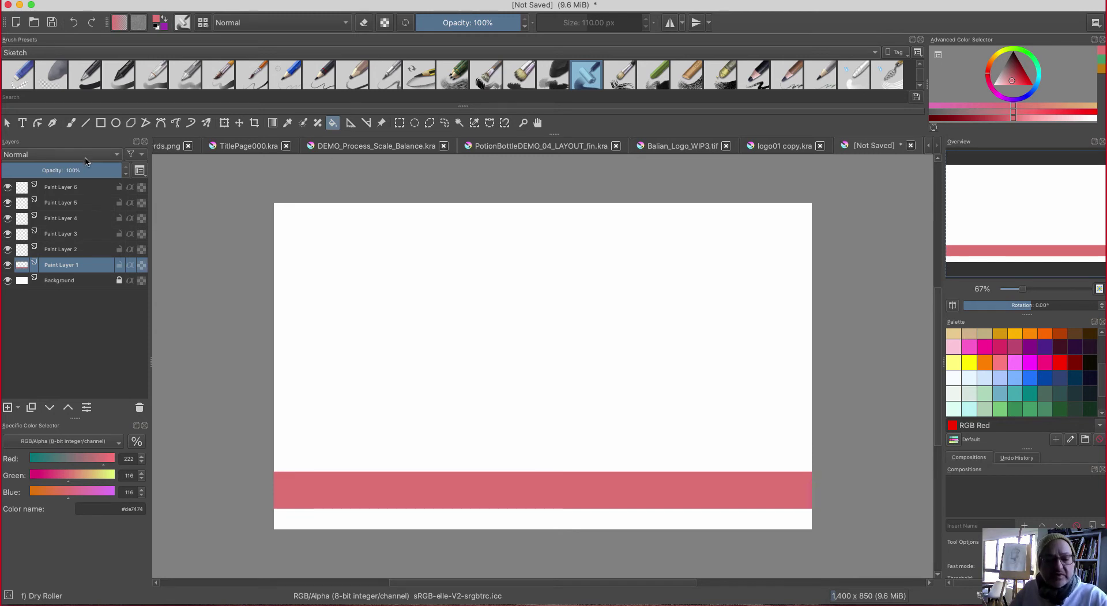
# - Examine the title banners in PotionBottleDEMO_04_LAYOUT_fin.kra and DEMO_Process_Scale_Balance.kra, and return to the unsaved layout page
pyautogui.click(23, 123)
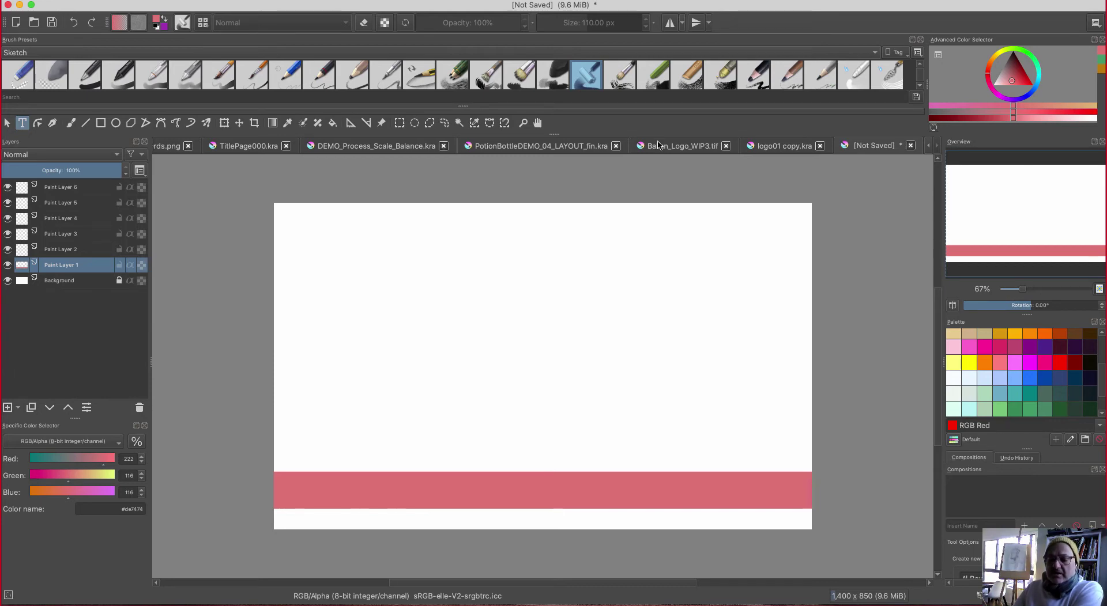
pyautogui.click(481, 147)
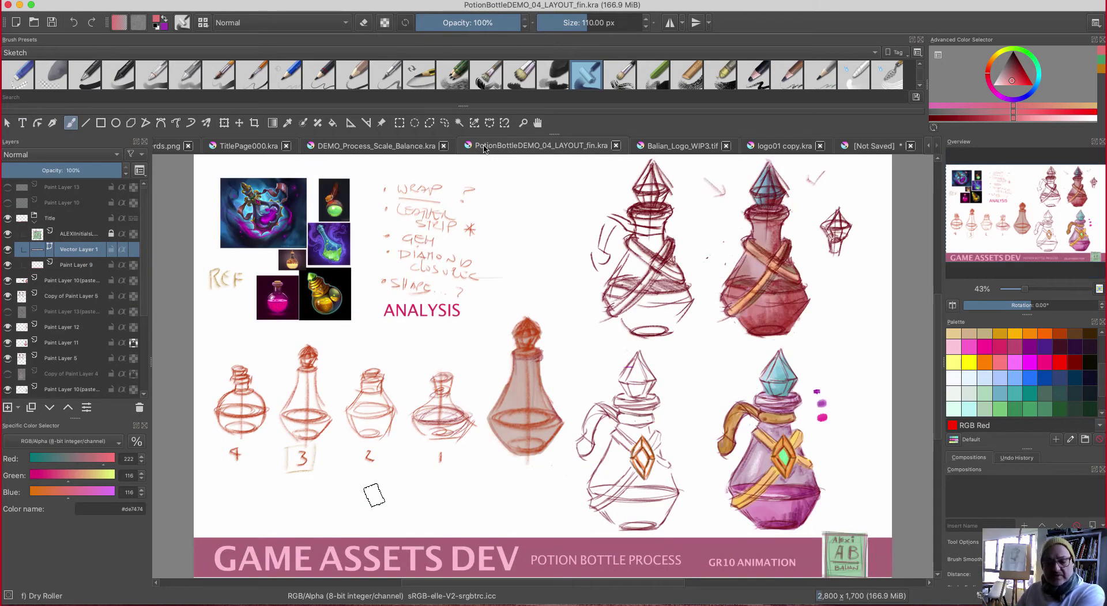
pyautogui.click(394, 149)
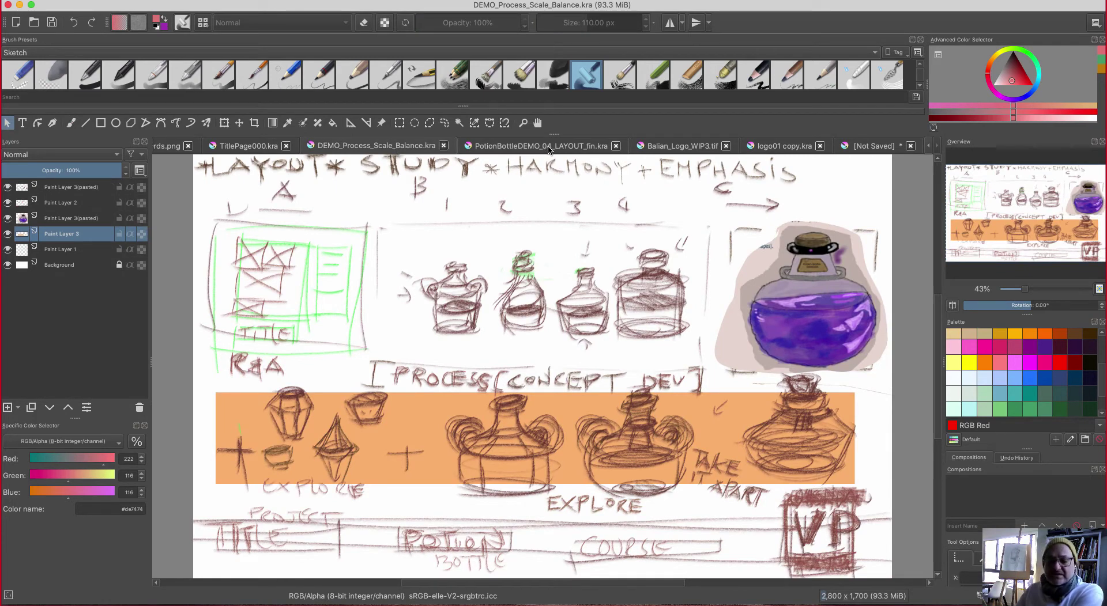
pyautogui.click(874, 146)
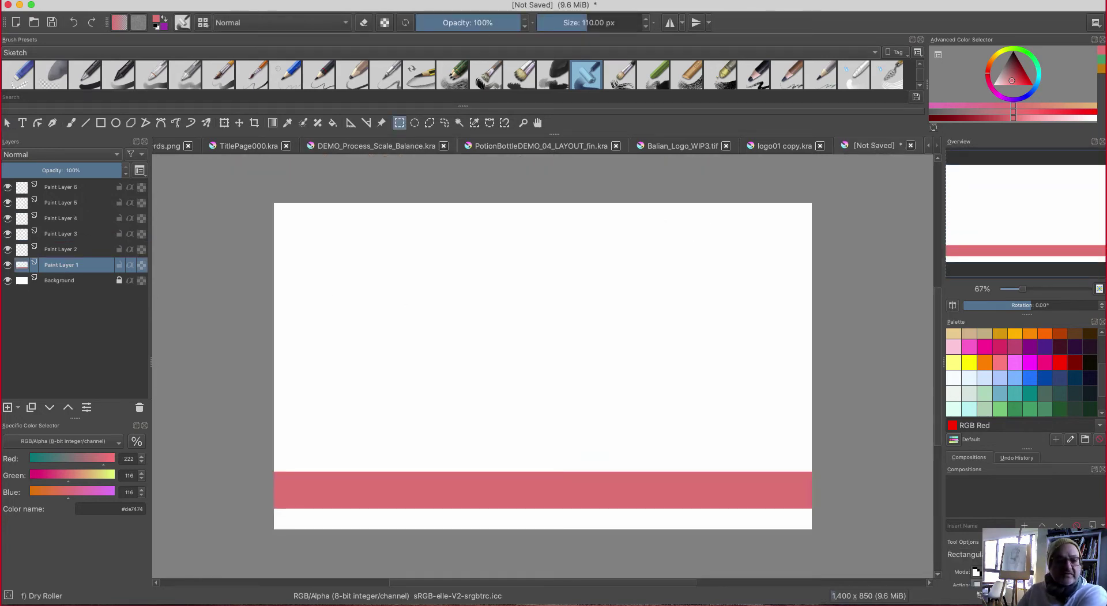
# - Start saving the page under a new name, create a folder named DemoFriday on the Desktop and open it
pyautogui.click(69, 0)
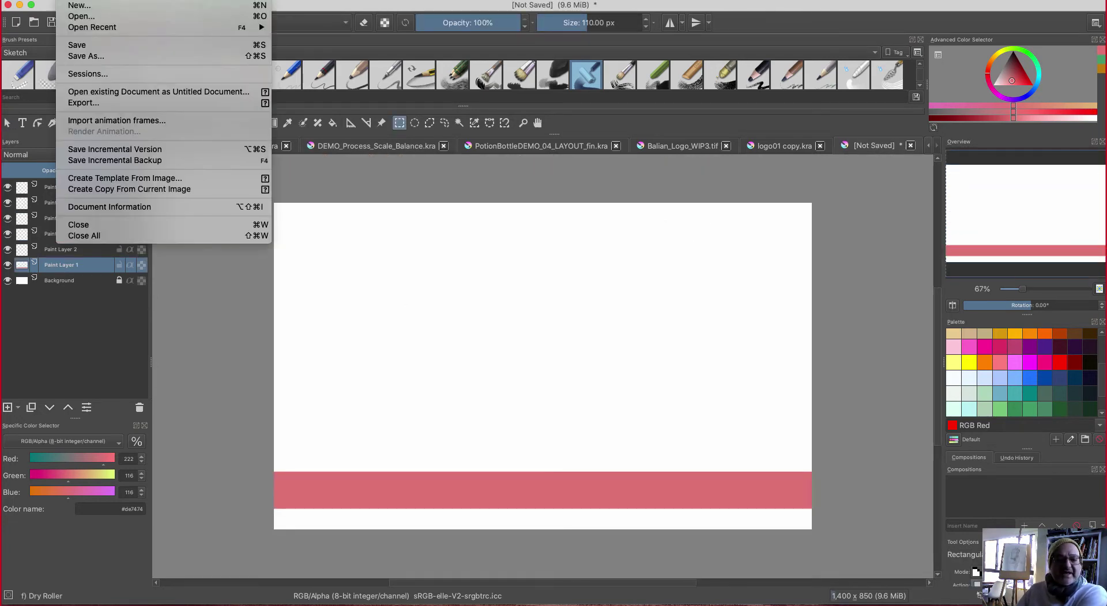
pyautogui.click(75, 56)
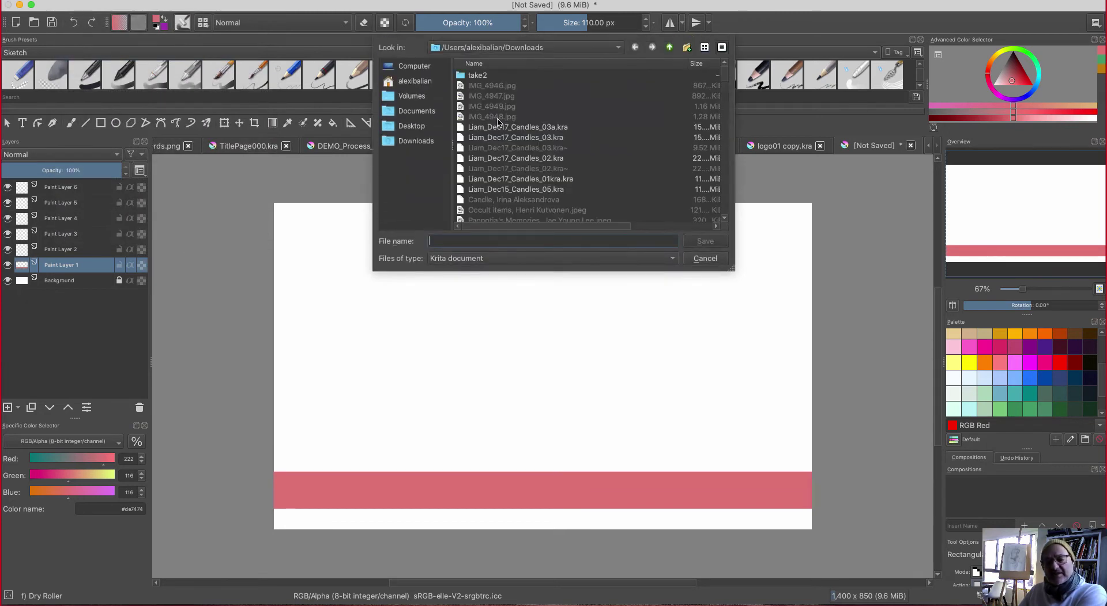
pyautogui.click(413, 130)
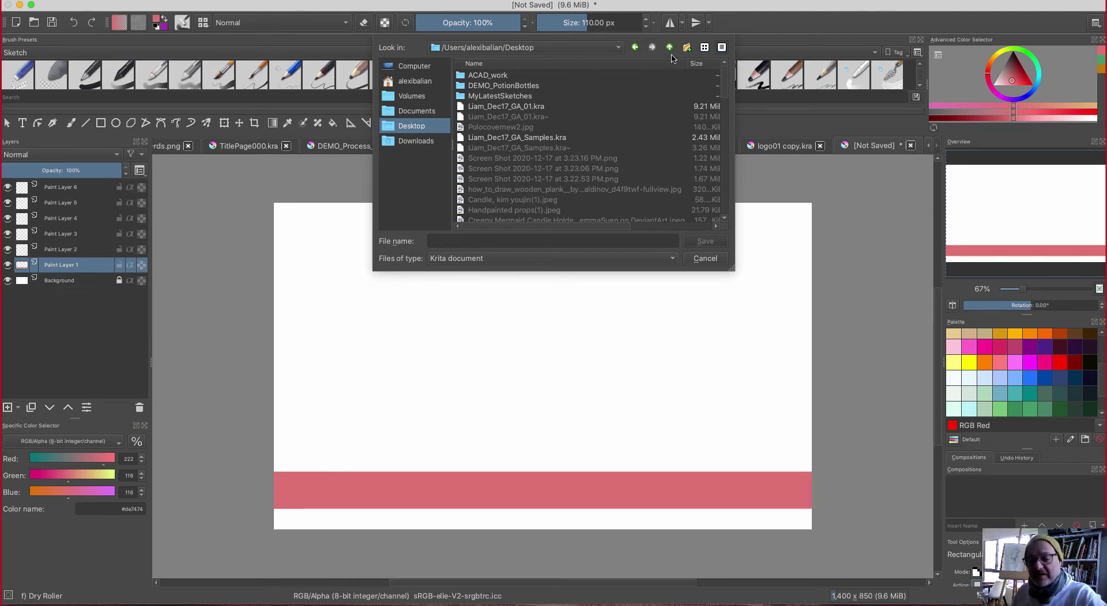
pyautogui.click(686, 47)
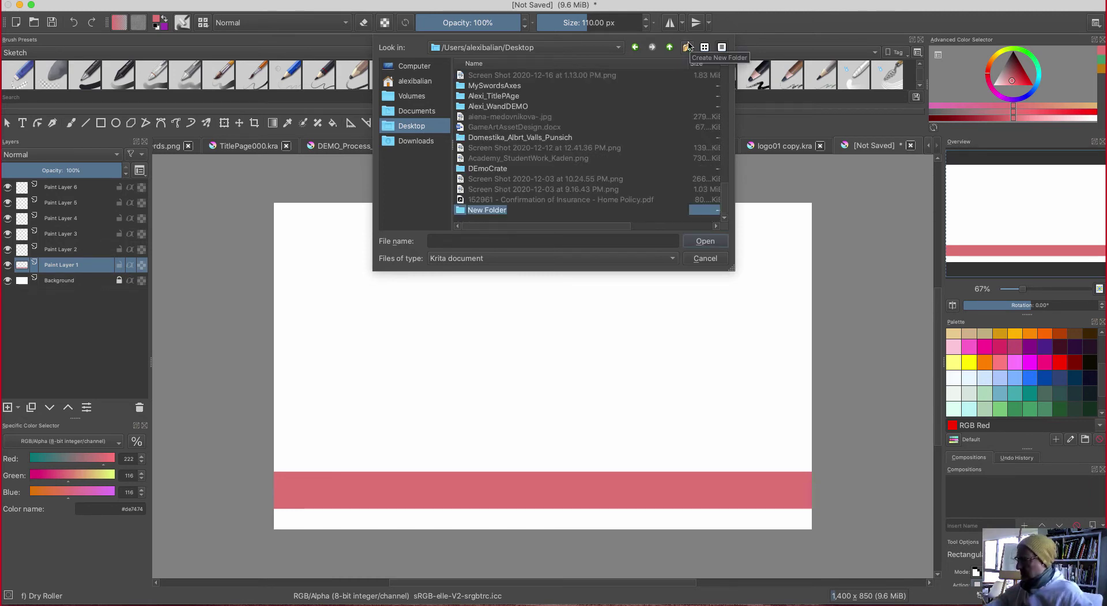
pyautogui.doubleClick(474, 210)
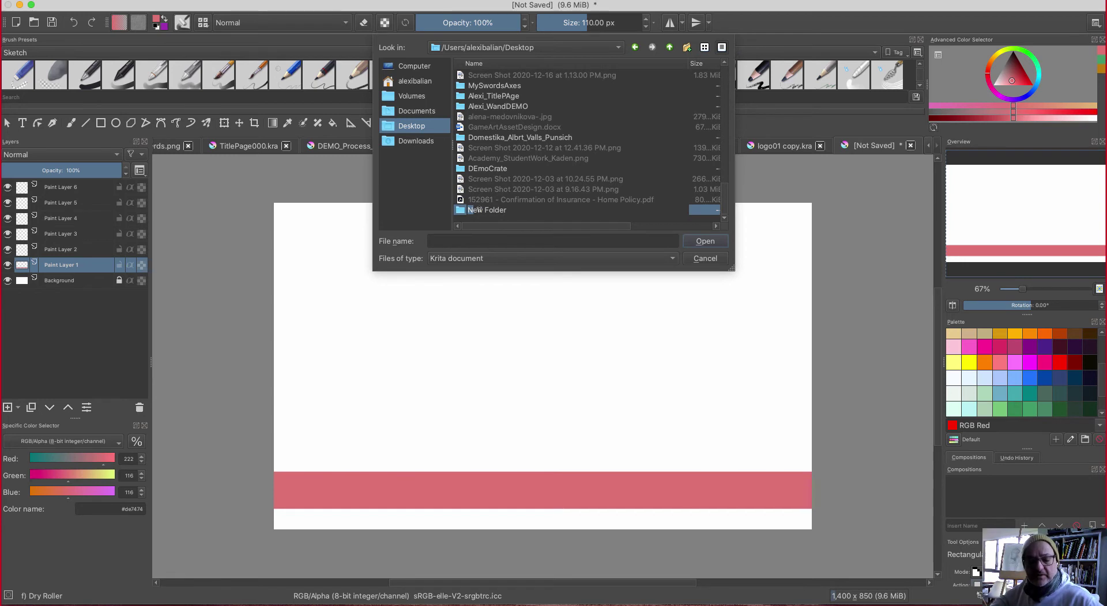
pyautogui.moveTo(506, 210); pyautogui.dragTo(459, 206)
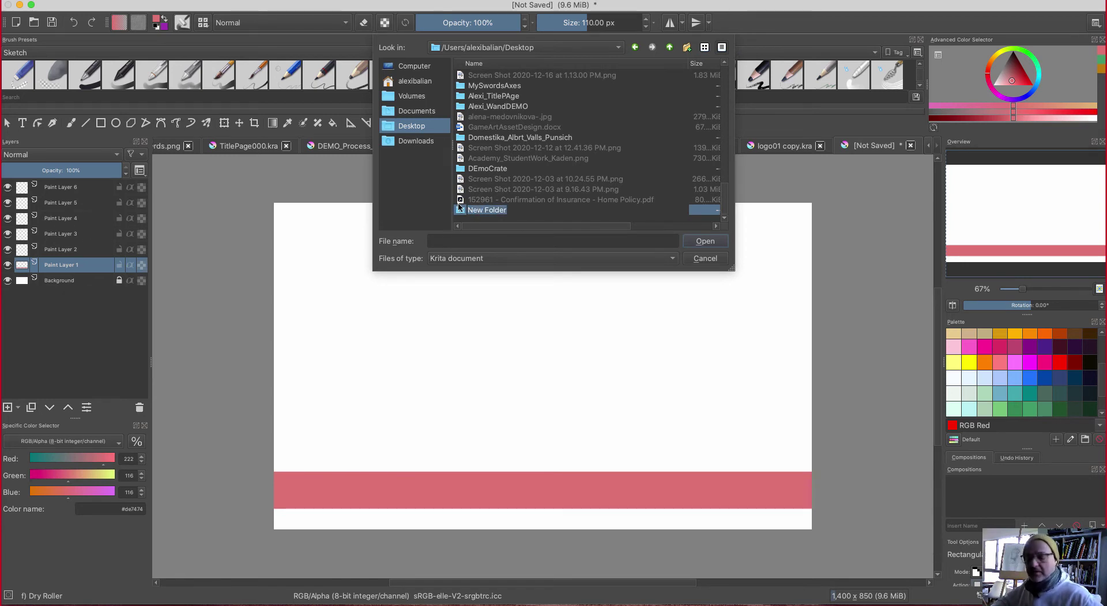
pyautogui.write('Demo')
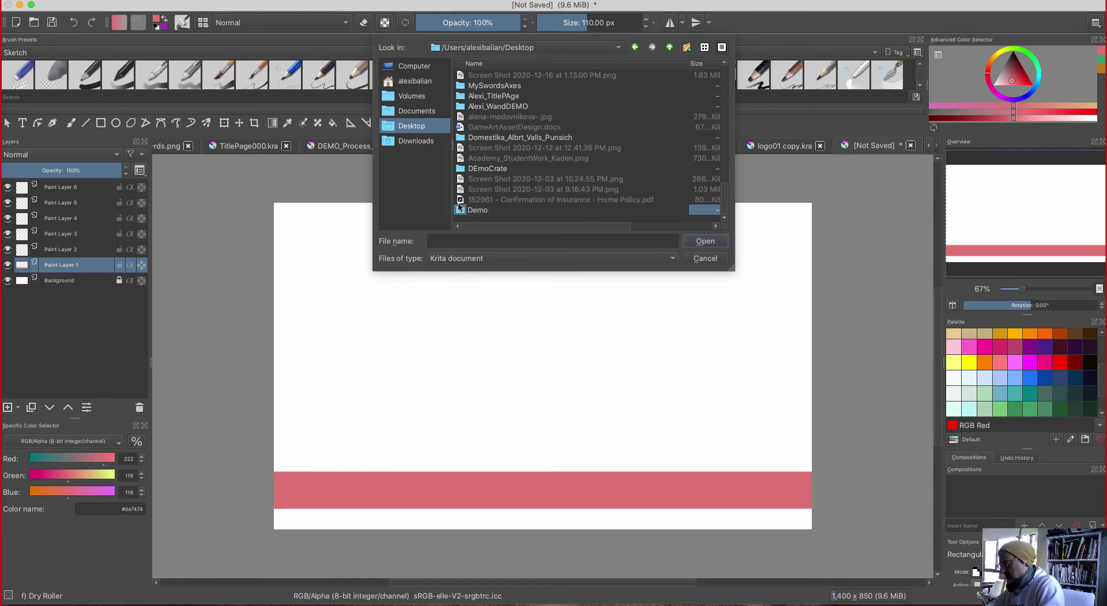
pyautogui.write('Friday')
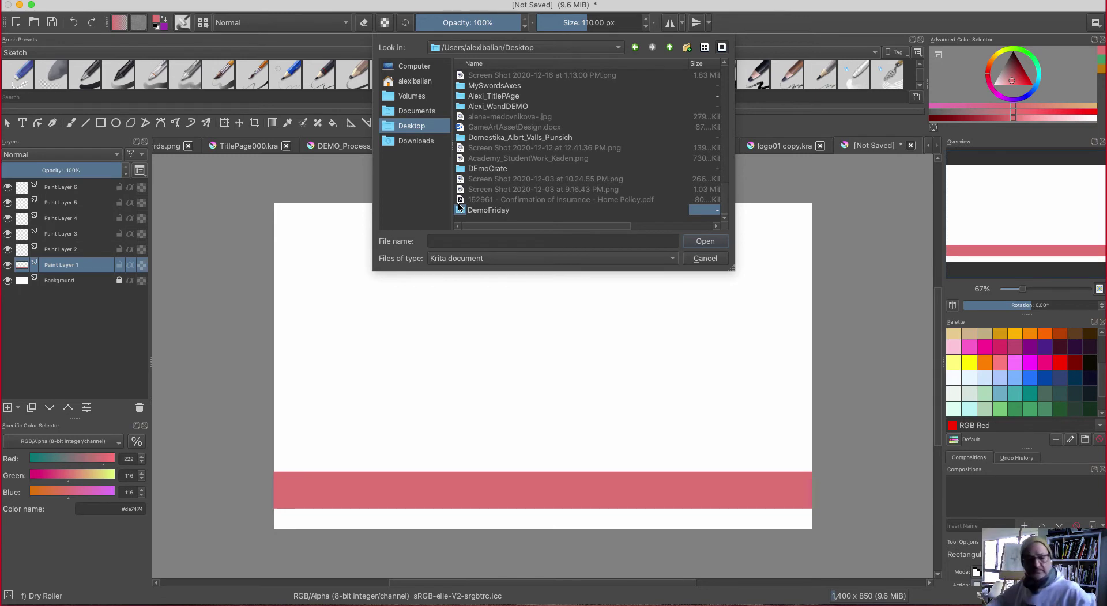
pyautogui.doubleClick(466, 211)
# - Save the page in the DemoFriday folder as a Krita document named Template
pyautogui.click(442, 242)
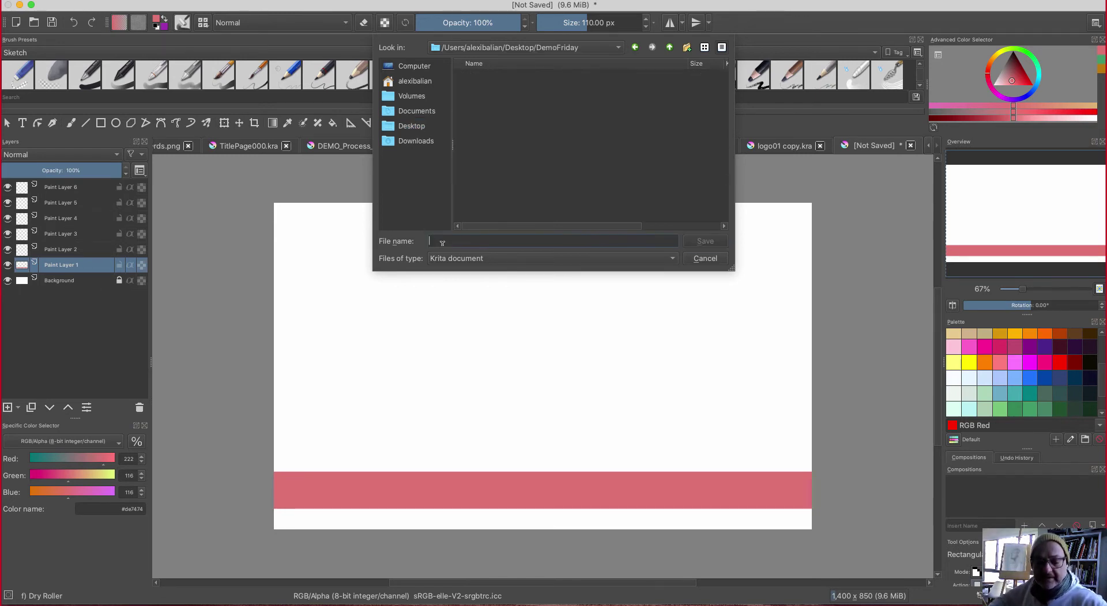
pyautogui.write('Temp')
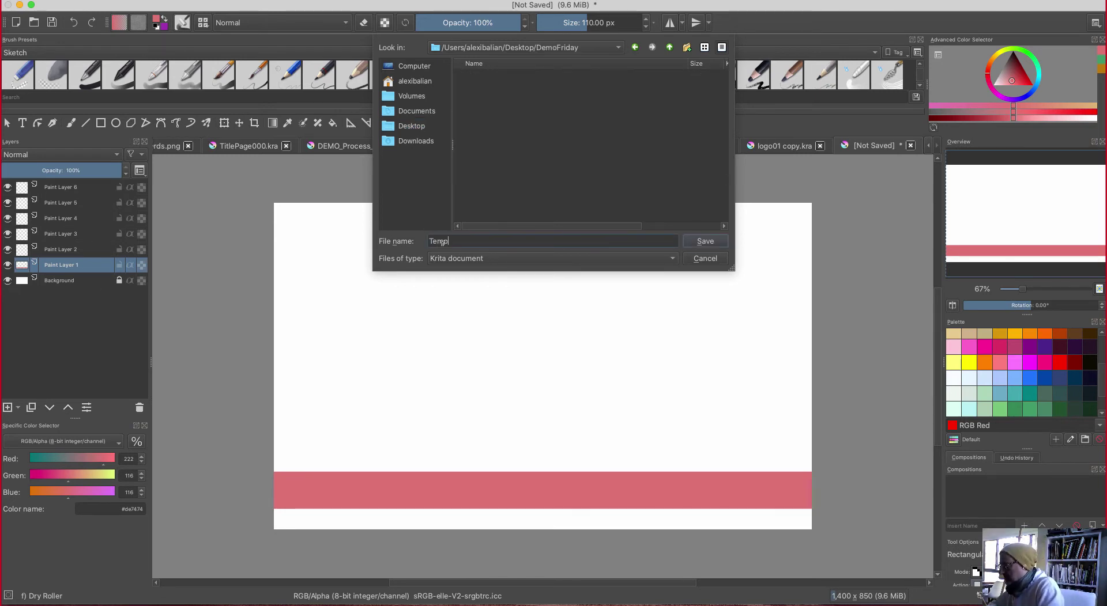
pyautogui.write('late')
pyautogui.press('Return')
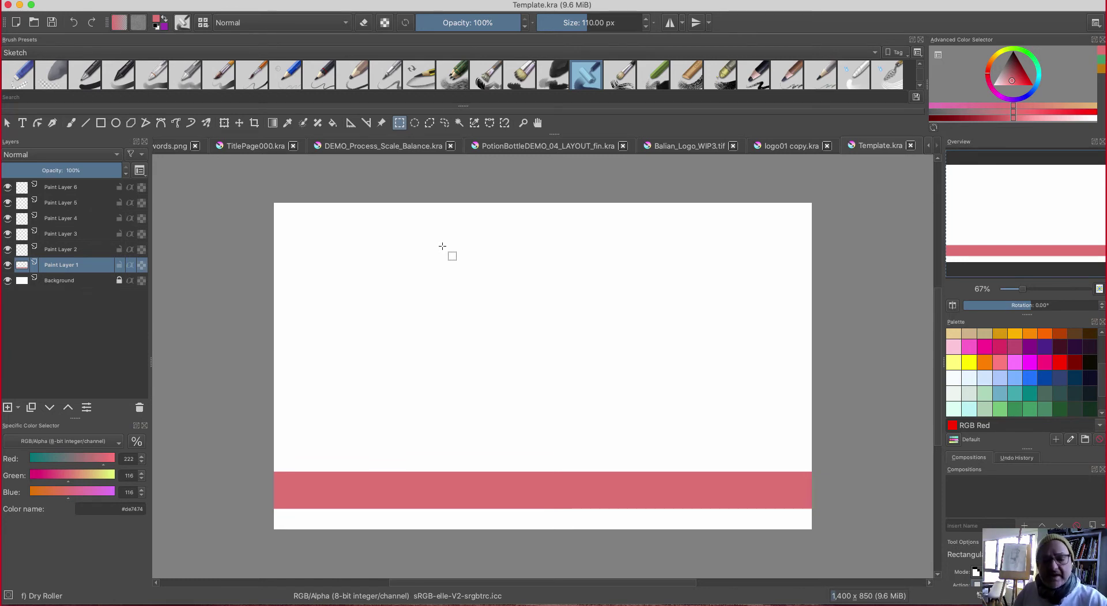
# - Add a text object just above the red banner and replace its placeholder with "GAME ART & ASSET DESIGN"
pyautogui.click(22, 123)
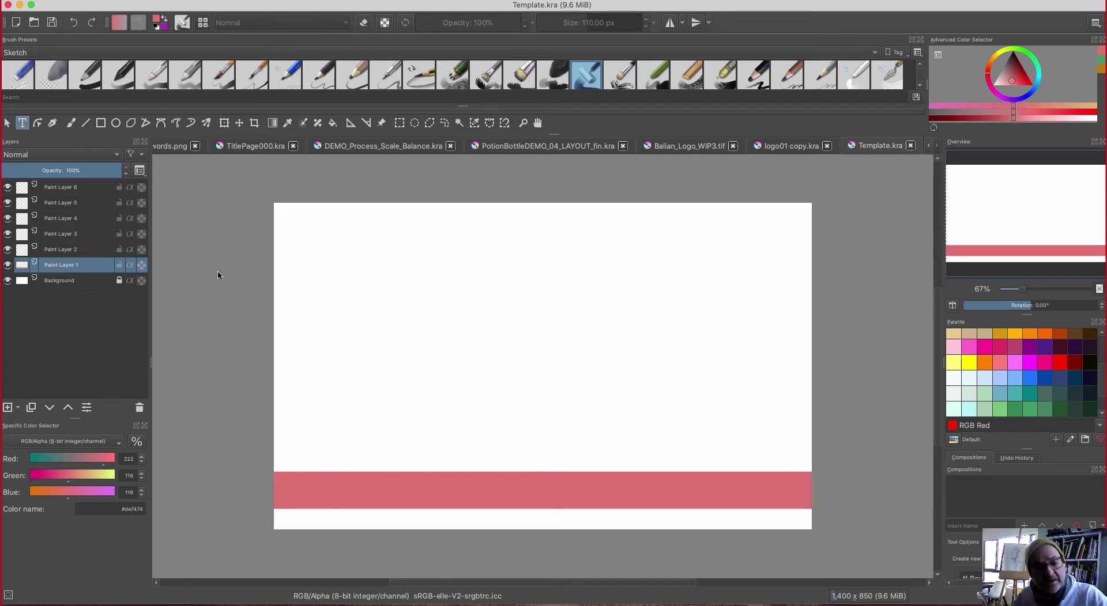
pyautogui.moveTo(300, 432); pyautogui.dragTo(545, 471)
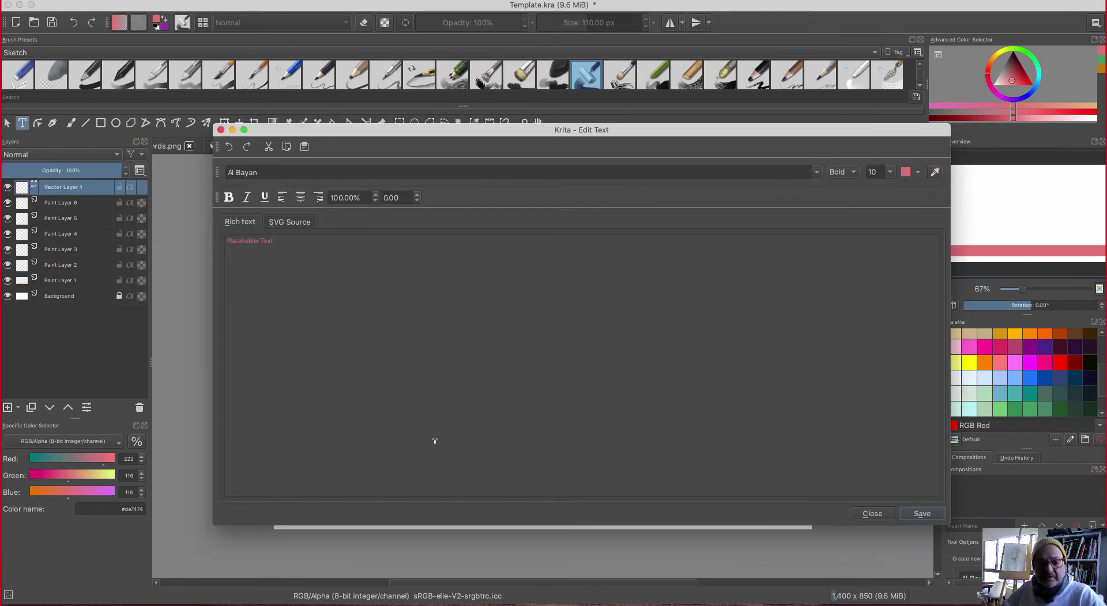
pyautogui.moveTo(276, 241); pyautogui.dragTo(216, 236)
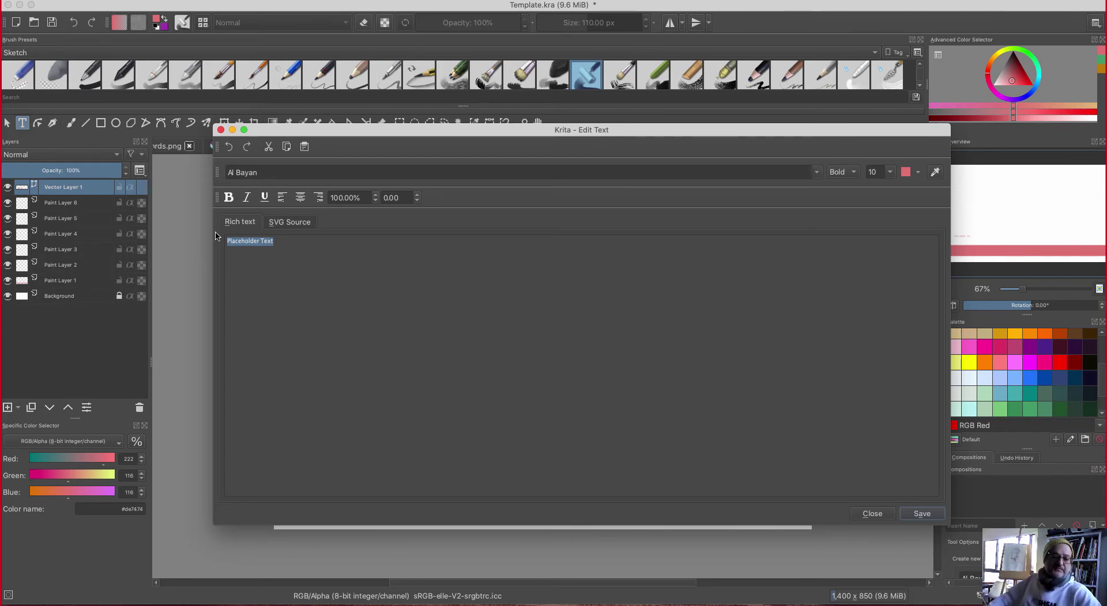
pyautogui.write('c')
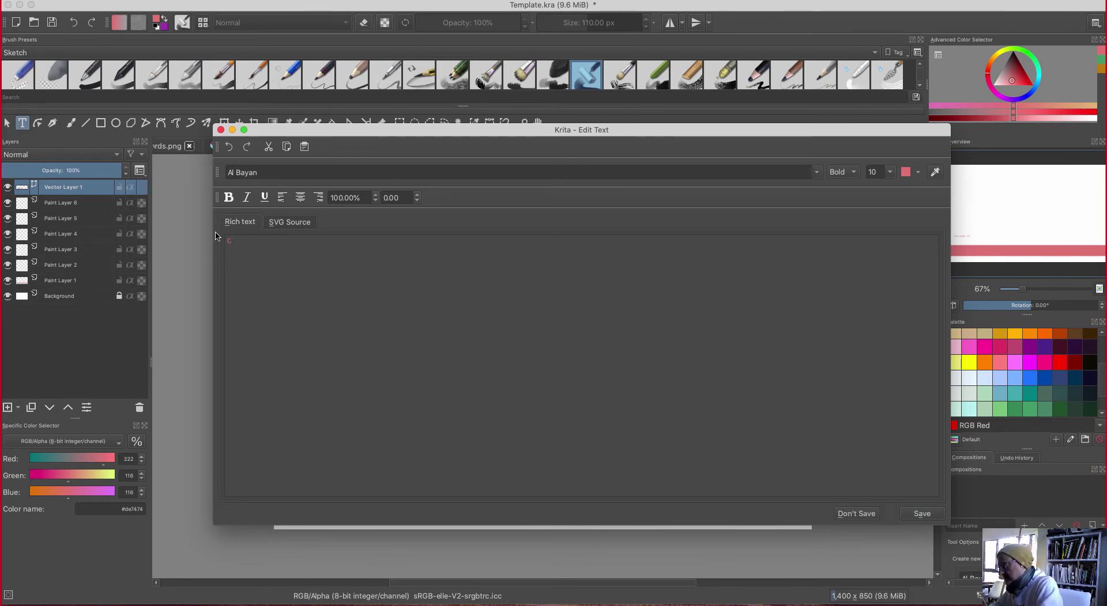
pyautogui.write('AME AR')
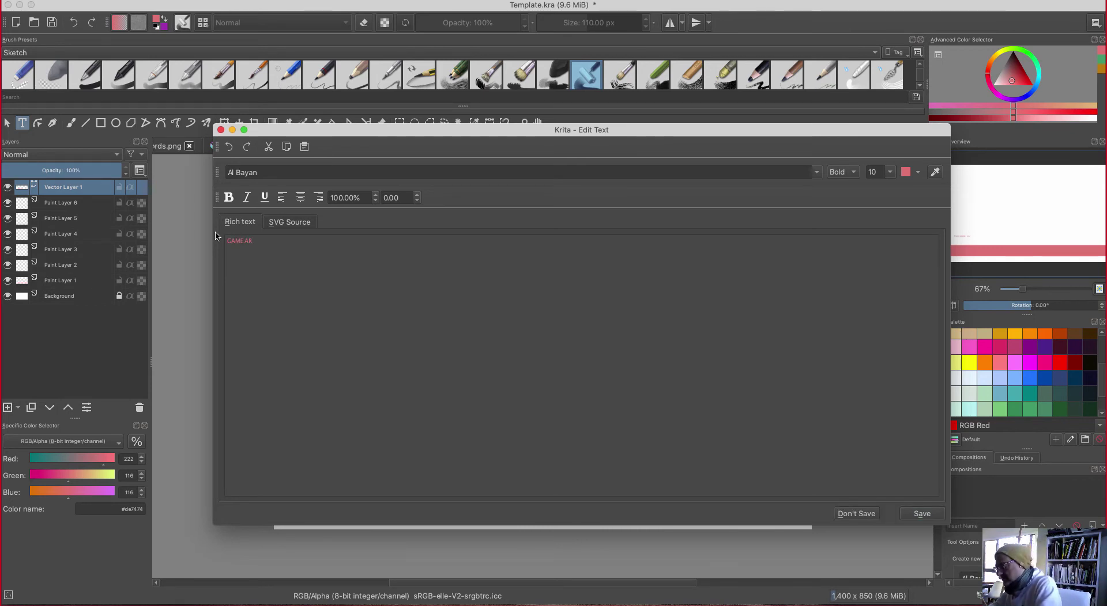
pyautogui.write('T ')
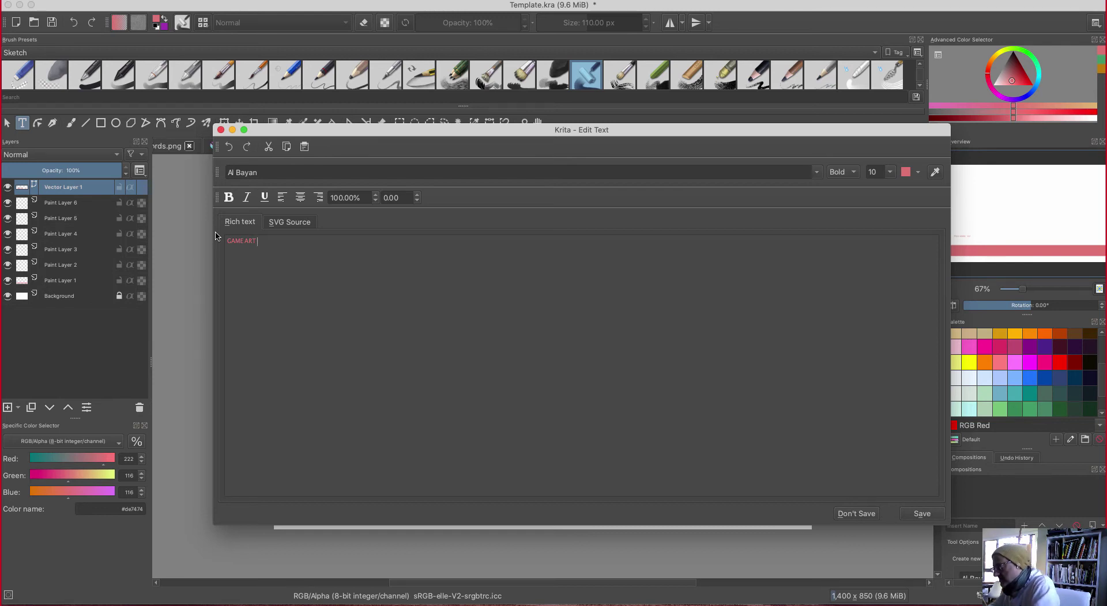
pyautogui.write('s')
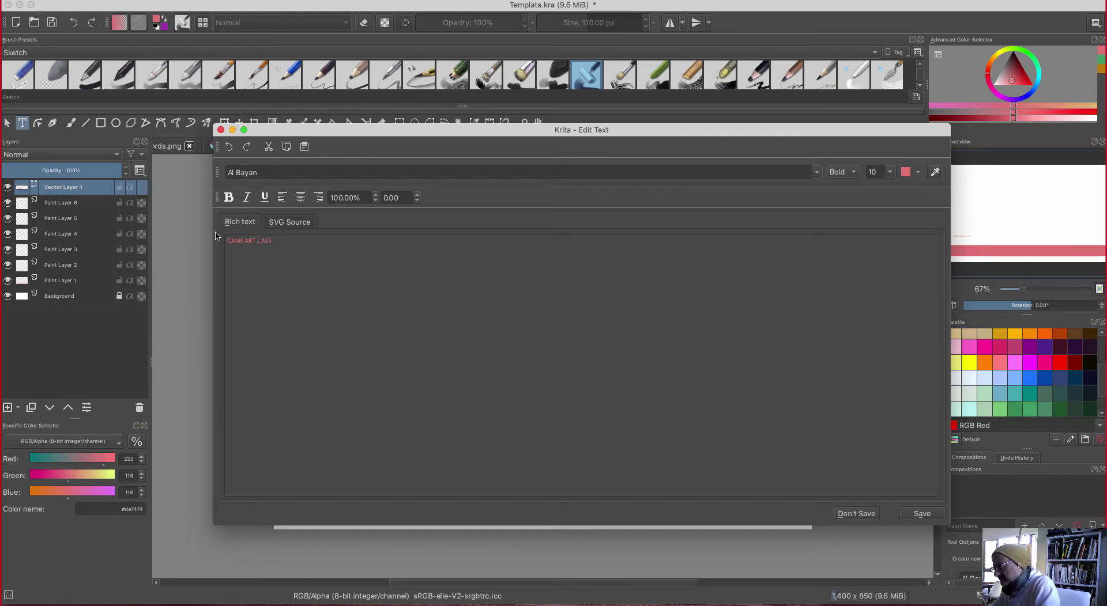
pyautogui.write(' ASSET DESIGN')
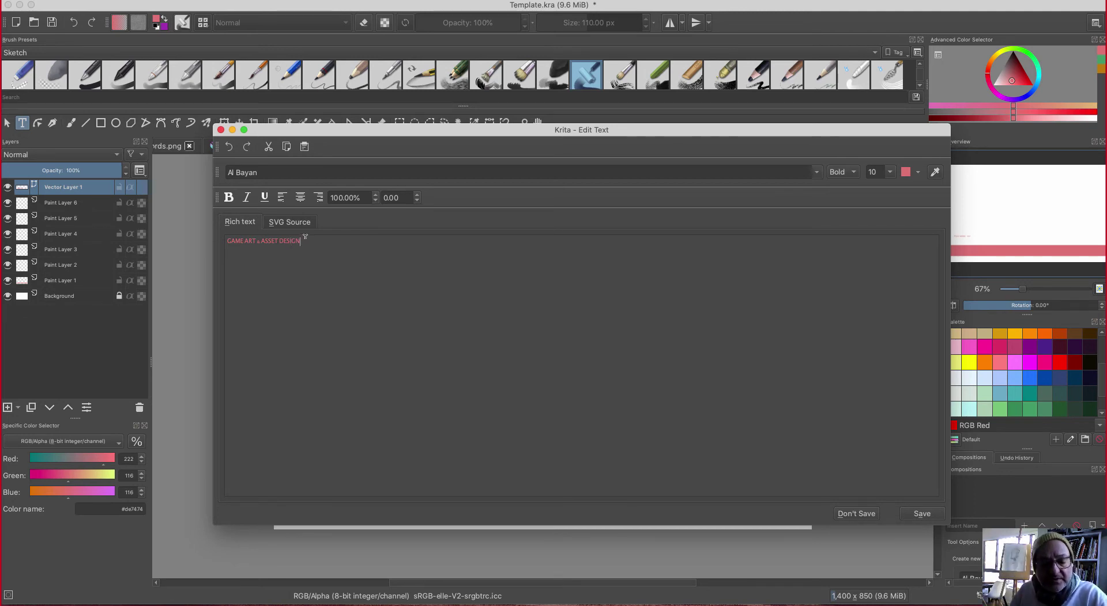
# - Set the font size of the whole "GAME ART & ASSET DESIGN" title to 48
pyautogui.moveTo(300, 241); pyautogui.dragTo(209, 247)
pyautogui.click(226, 237)
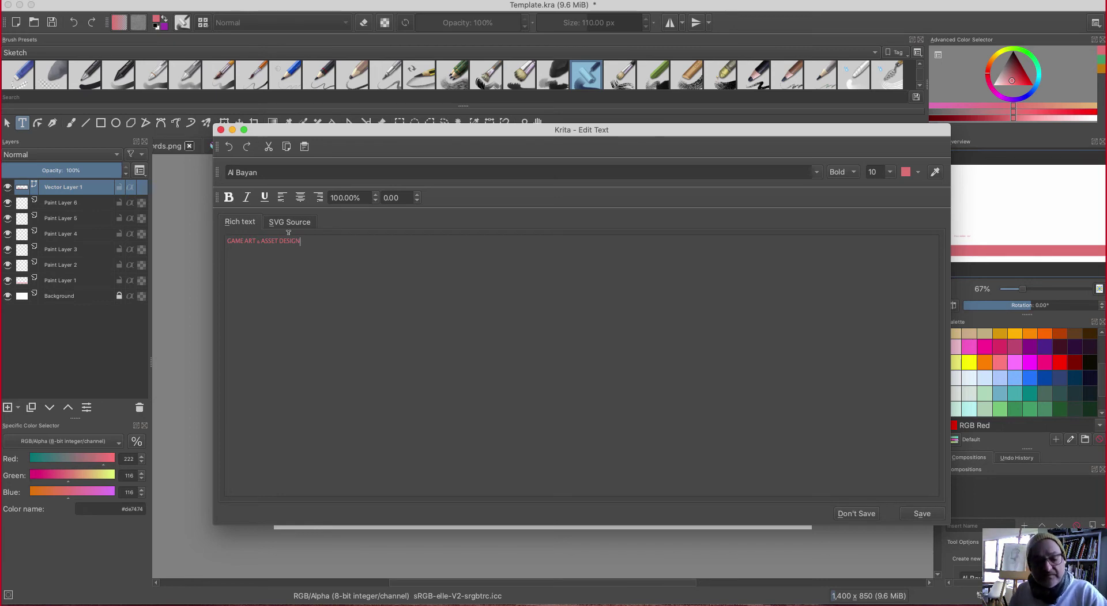
pyautogui.moveTo(301, 241); pyautogui.dragTo(209, 240)
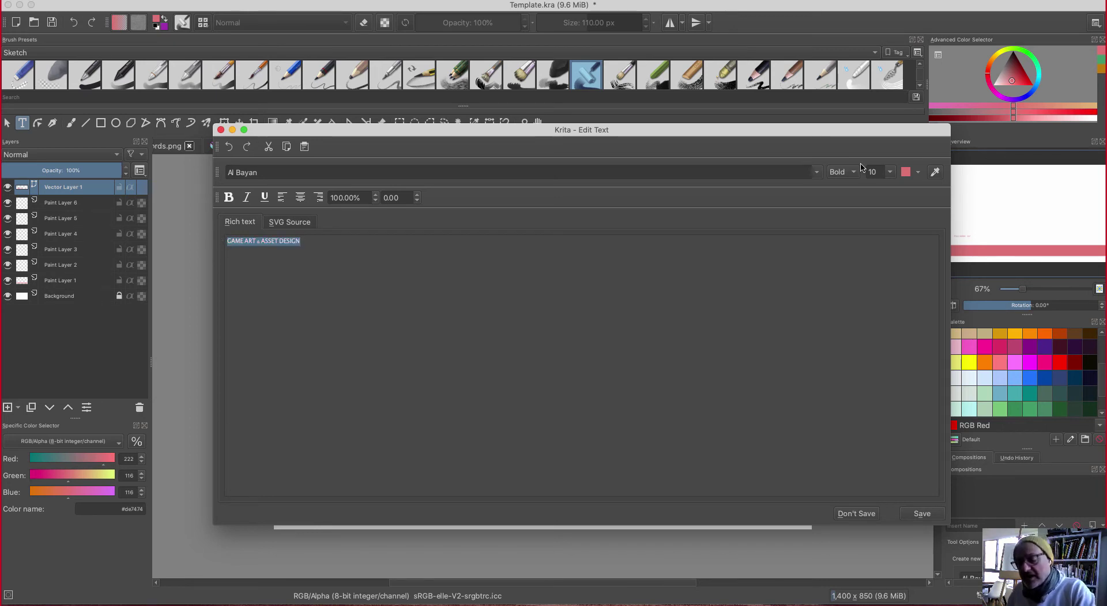
pyautogui.click(889, 172)
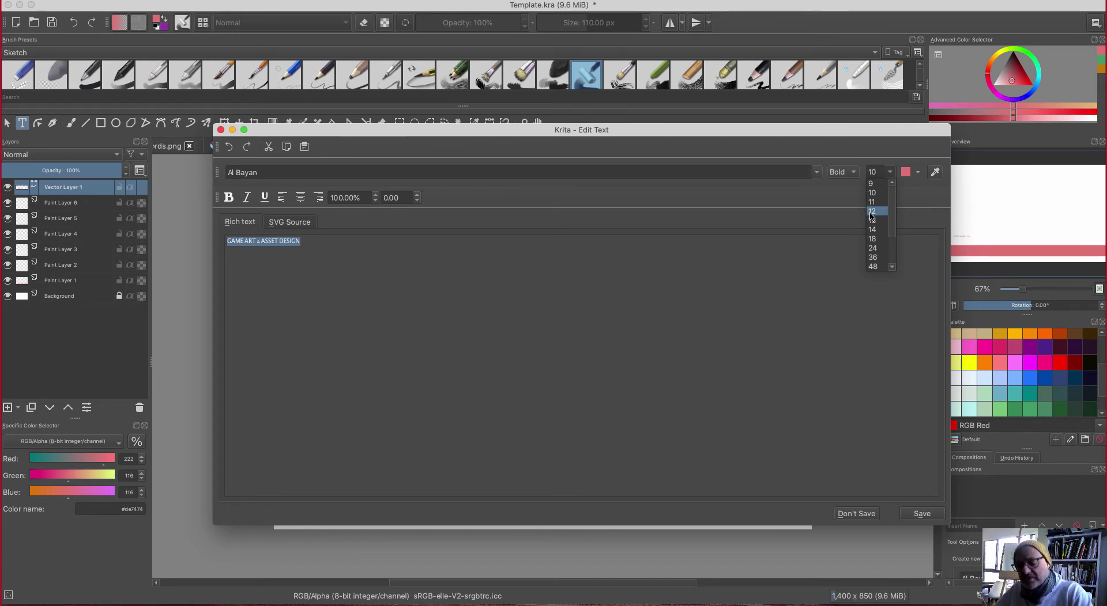
pyautogui.click(872, 267)
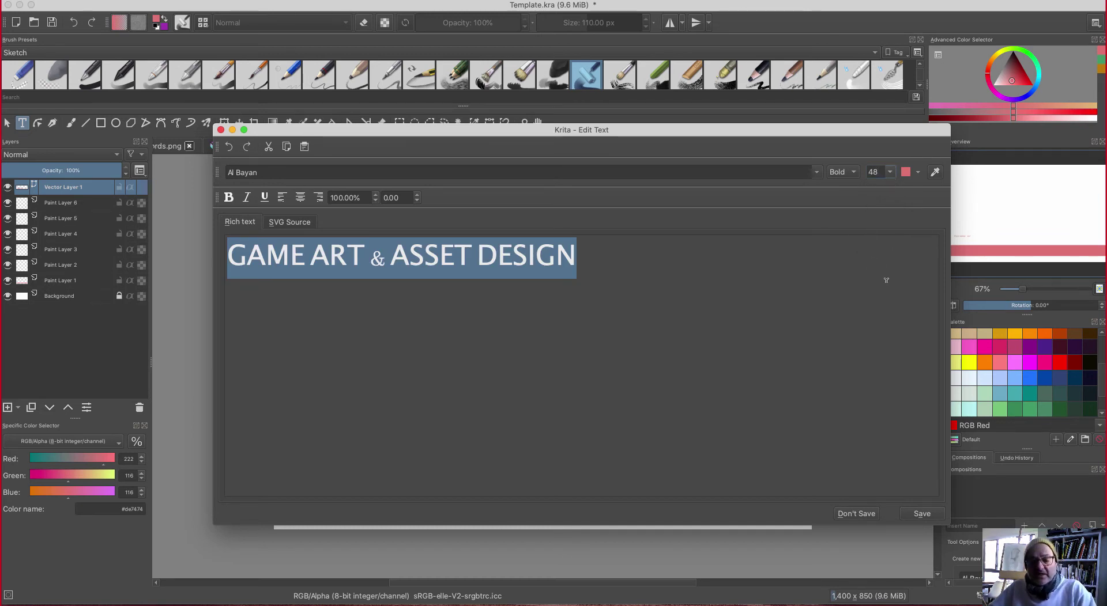
# - Recolour the title dark red (#a83333), apply the text edits and move the title down onto the left end of the banner
pyautogui.click(917, 177)
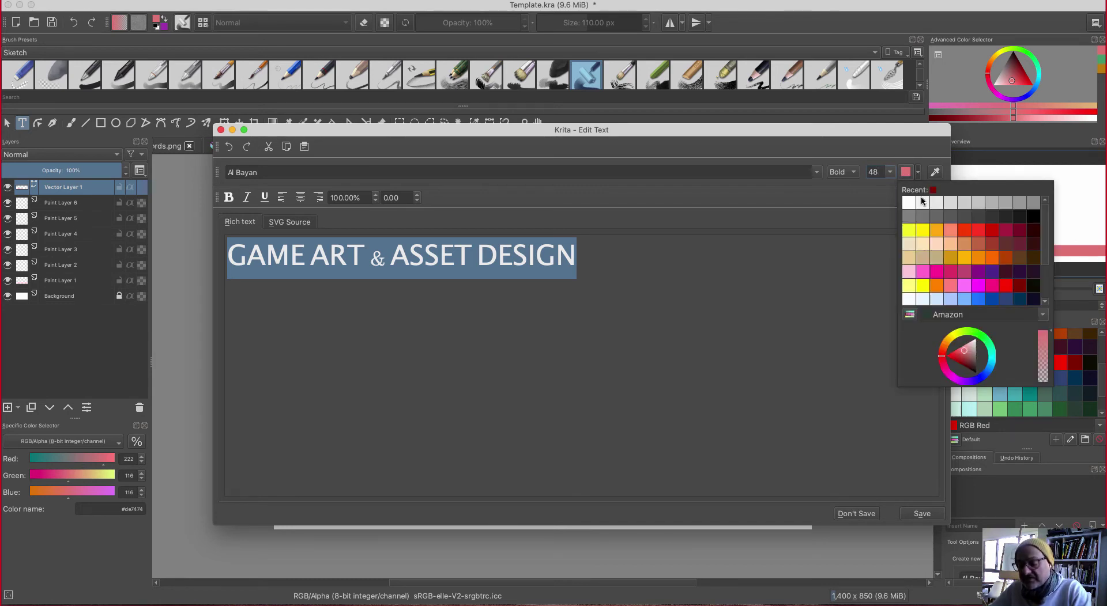
pyautogui.click(962, 358)
pyautogui.moveTo(964, 358); pyautogui.dragTo(965, 361)
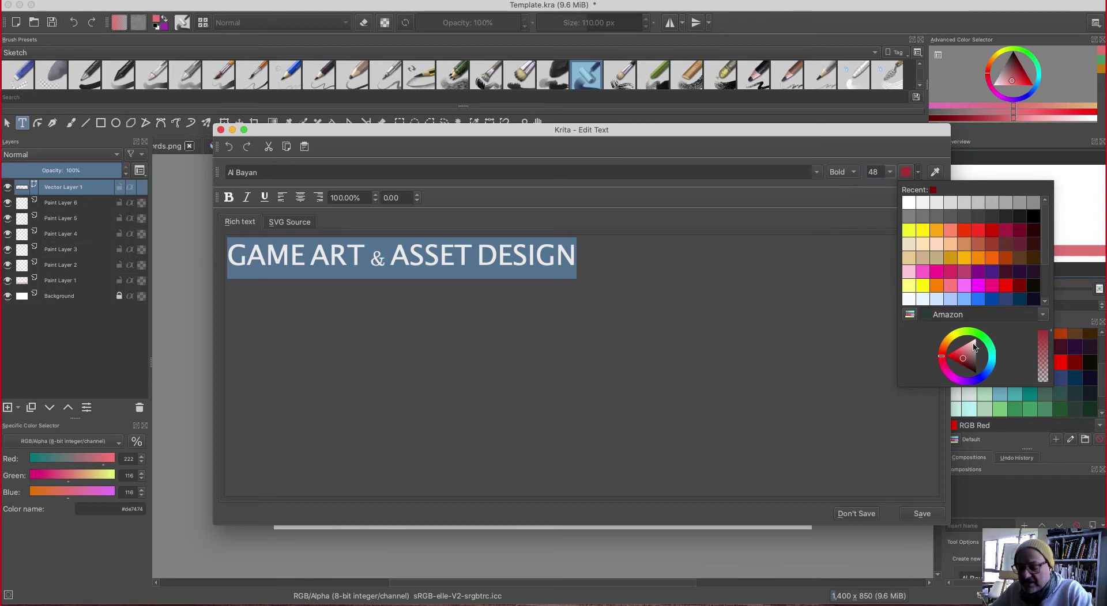
pyautogui.click(918, 515)
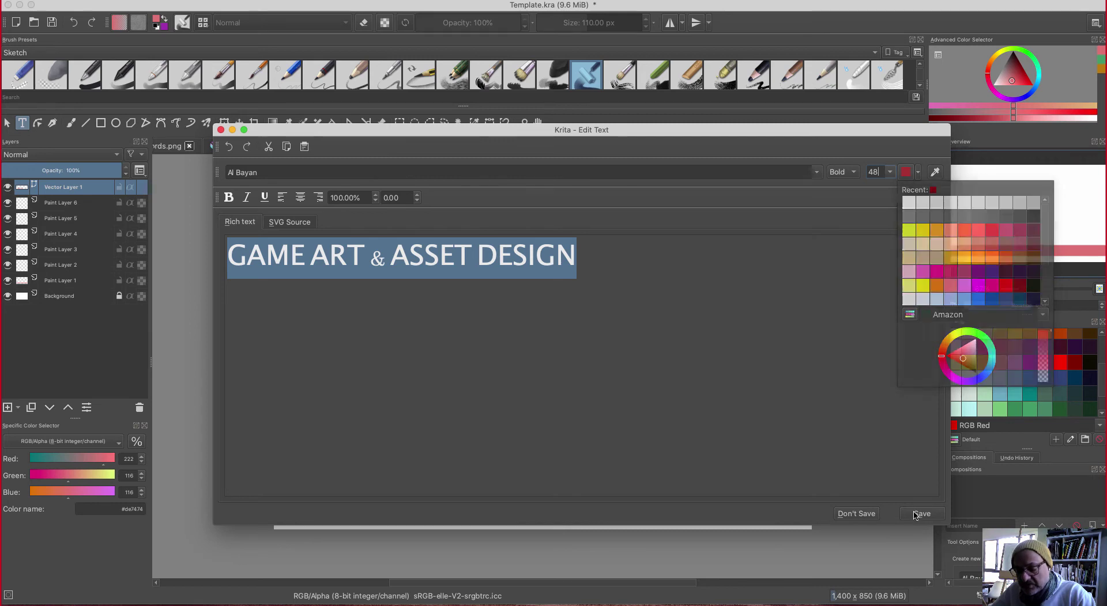
pyautogui.click(918, 515)
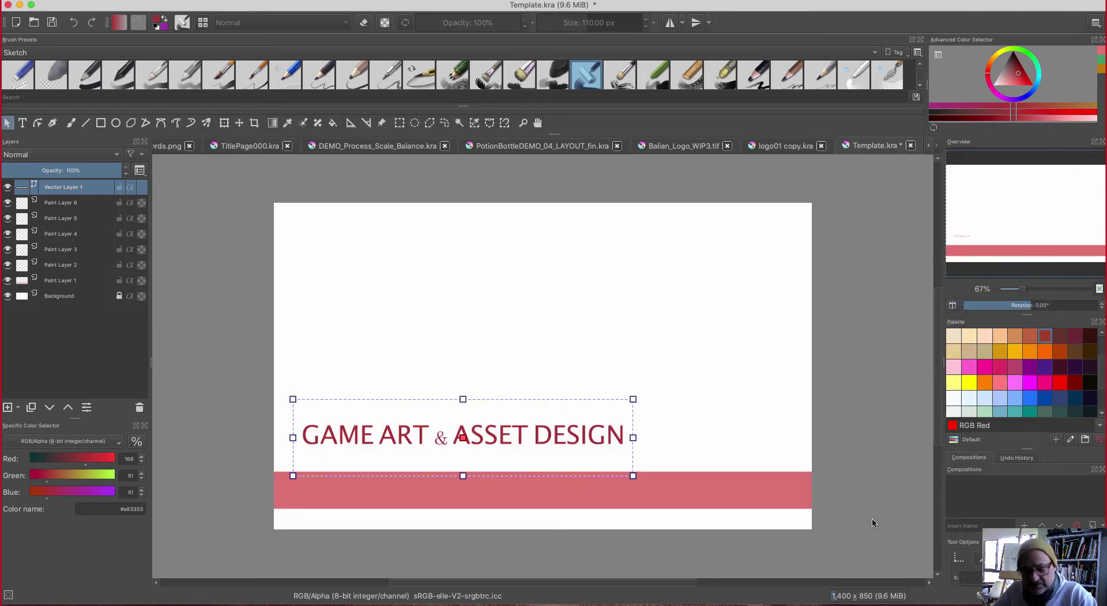
pyautogui.moveTo(329, 439); pyautogui.dragTo(302, 503)
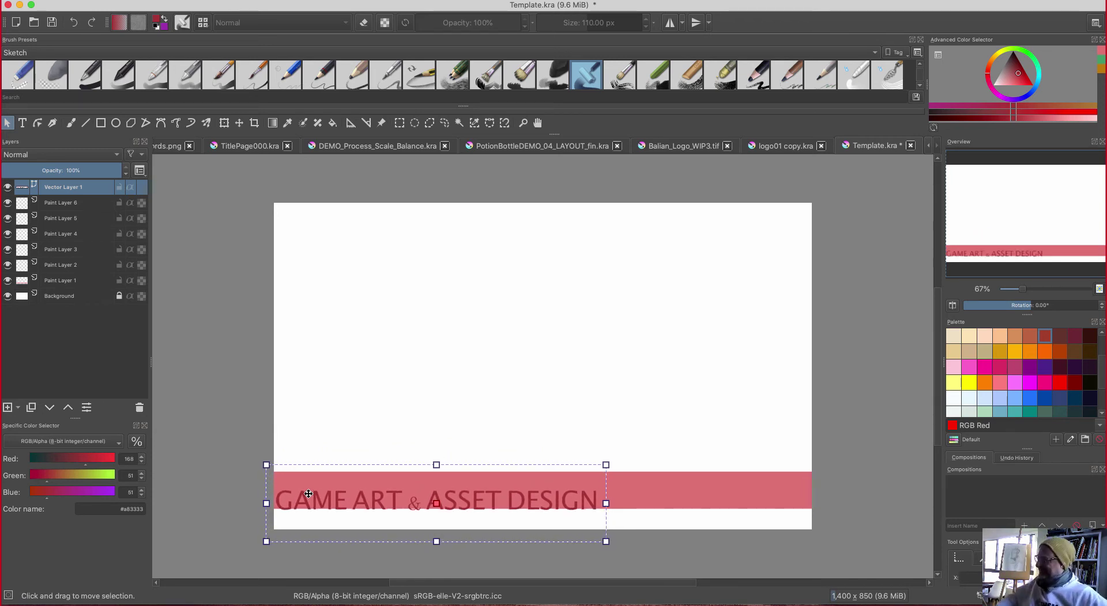
# - Set the font size of the "GAME ART & ASSET DESIGN" title to 36 and move it up to sit within the banner
pyautogui.doubleClick(308, 494)
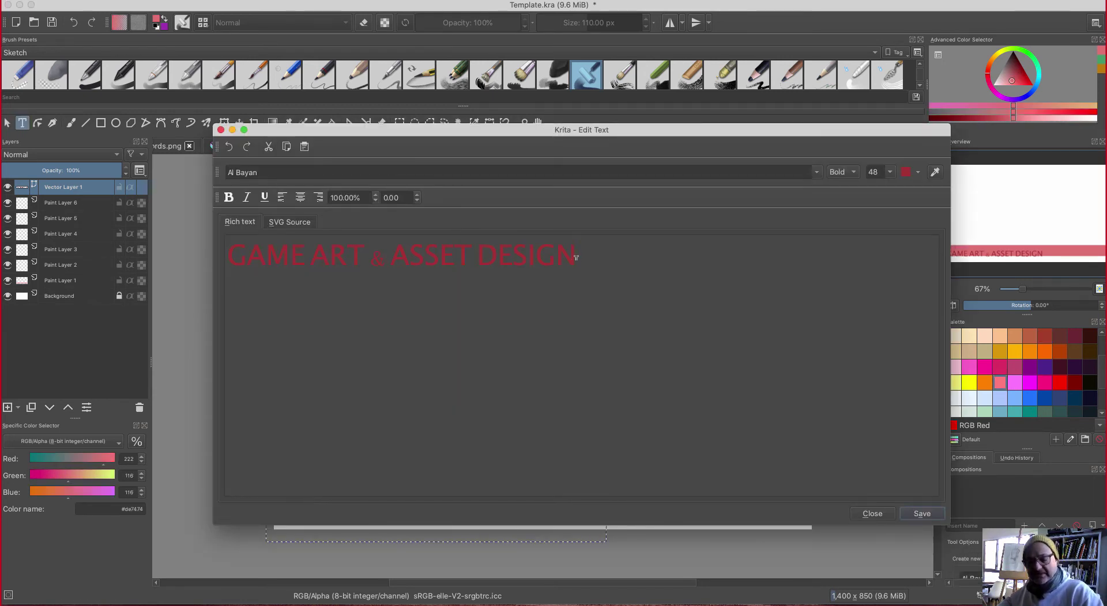
pyautogui.press('super+a')
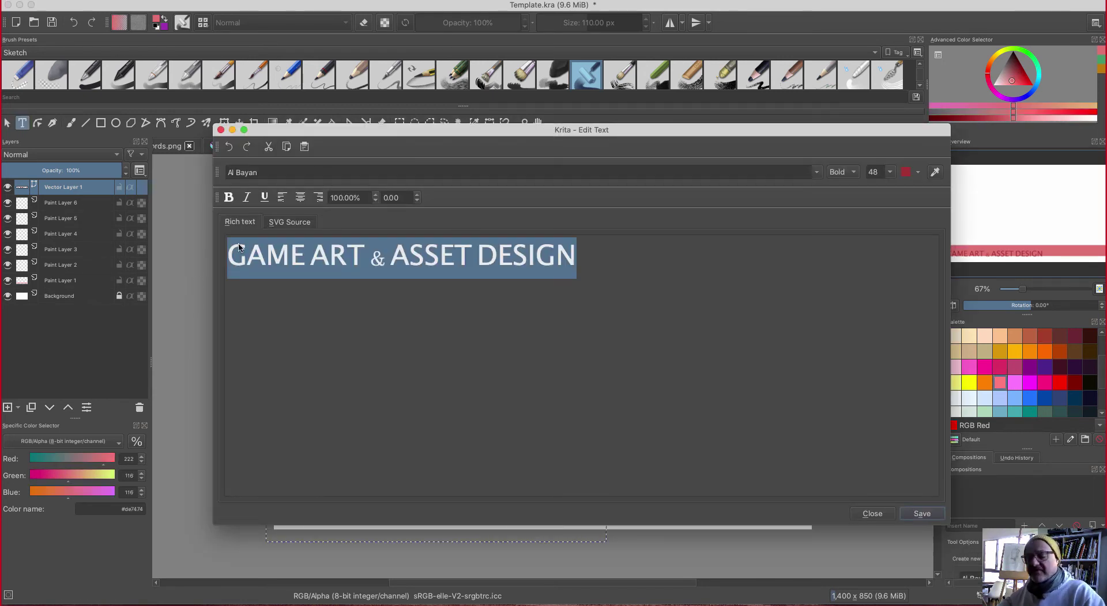
pyautogui.click(891, 173)
pyautogui.click(870, 257)
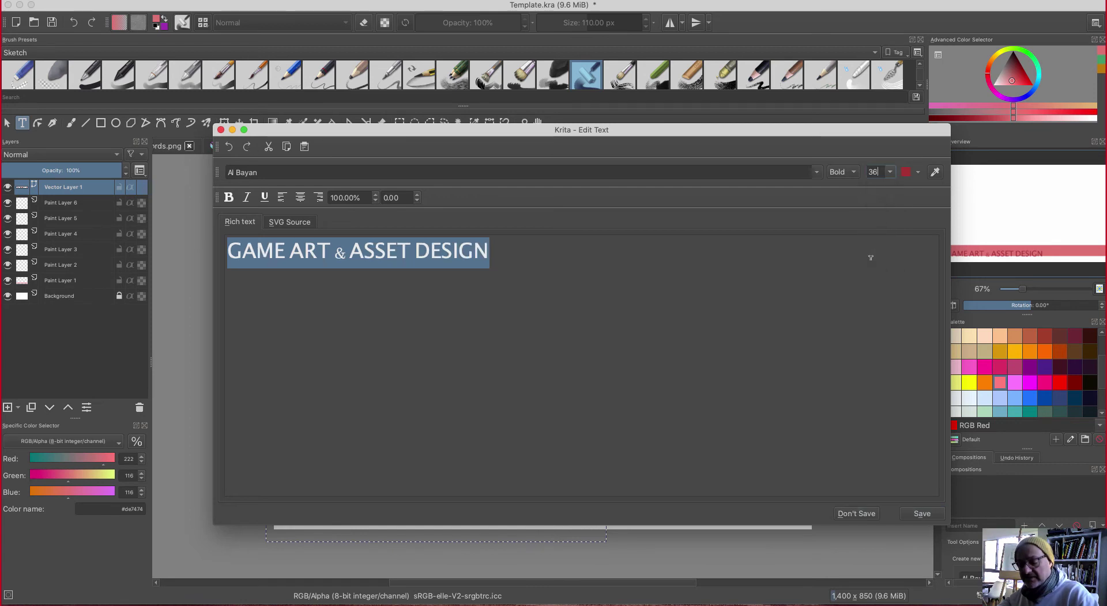
pyautogui.click(922, 513)
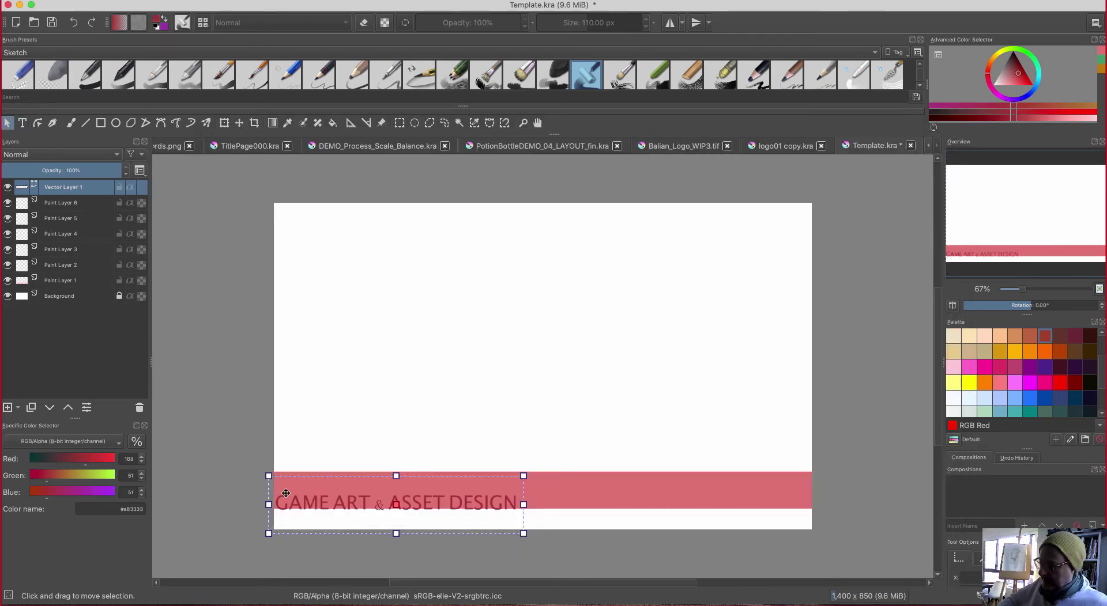
pyautogui.moveTo(295, 496); pyautogui.dragTo(299, 486)
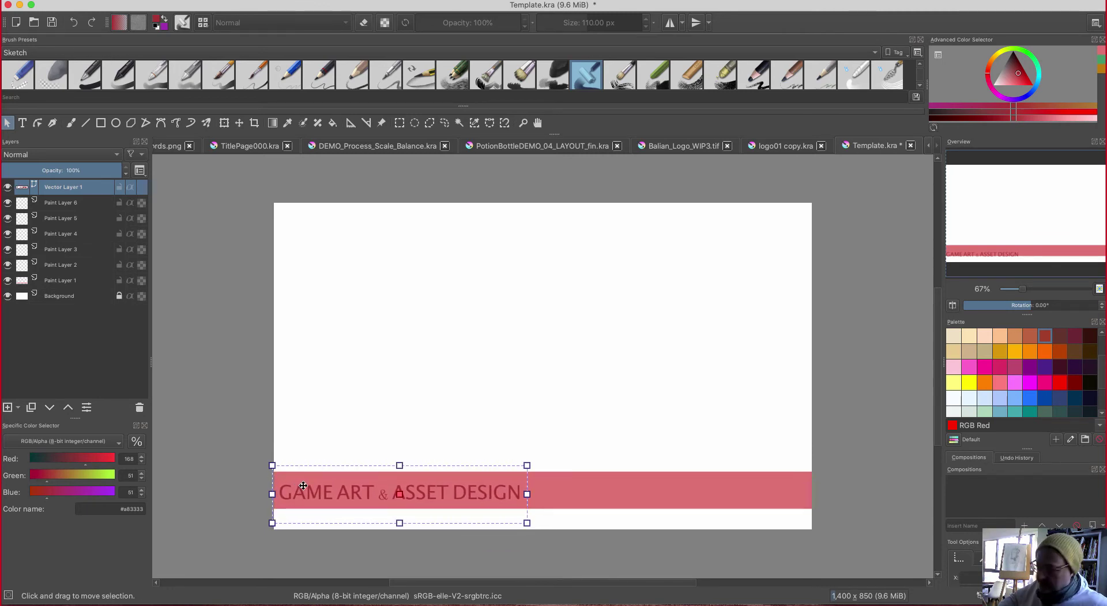
pyautogui.doubleClick(300, 487)
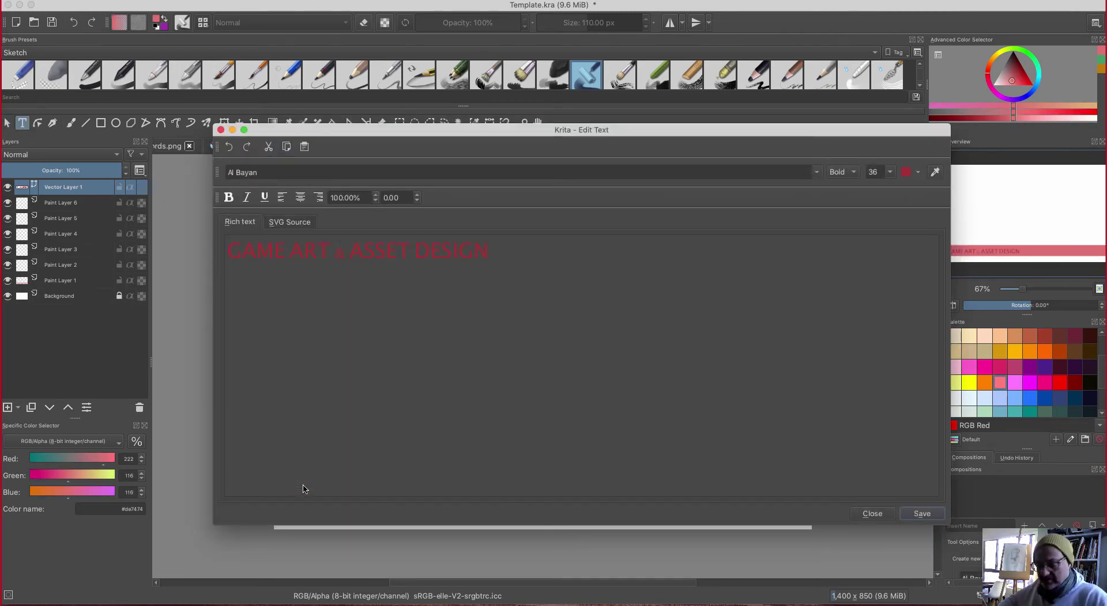
pyautogui.click(880, 510)
pyautogui.click(247, 314)
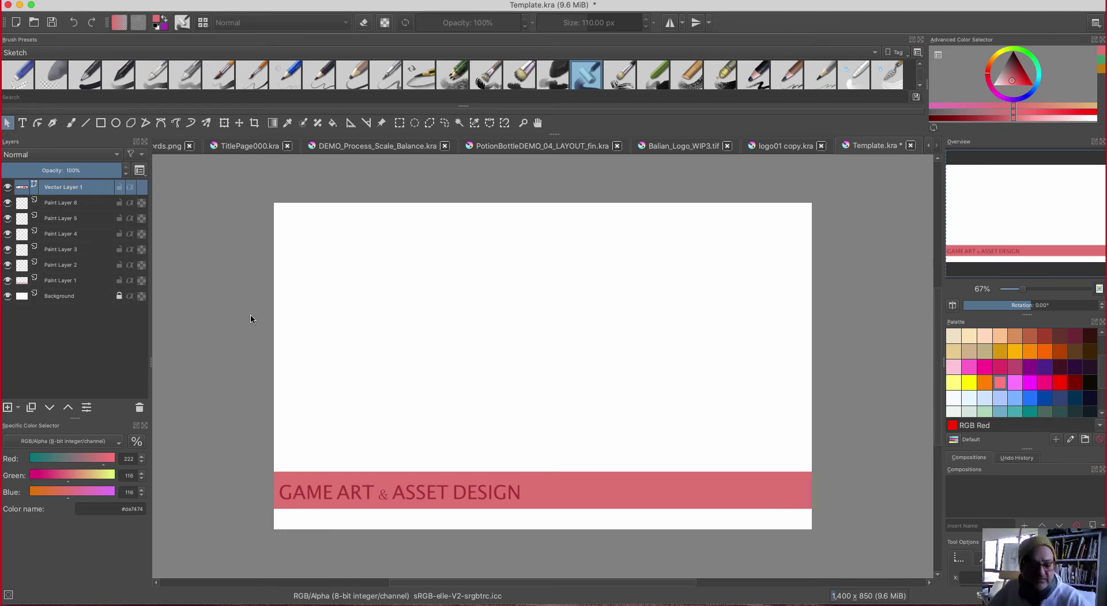
# - Add a second text object just above the banner and replace its placeholder with "TITLE PAGE"
pyautogui.click(22, 123)
pyautogui.moveTo(522, 444); pyautogui.dragTo(618, 462)
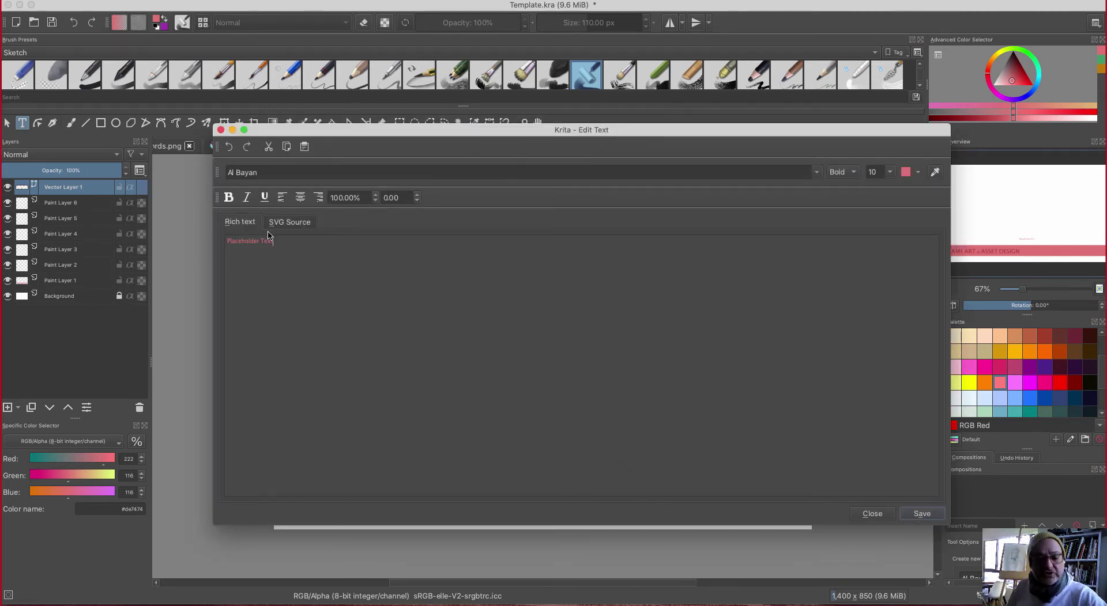
pyautogui.moveTo(278, 239); pyautogui.dragTo(213, 243)
pyautogui.click(228, 239)
pyautogui.write('T')
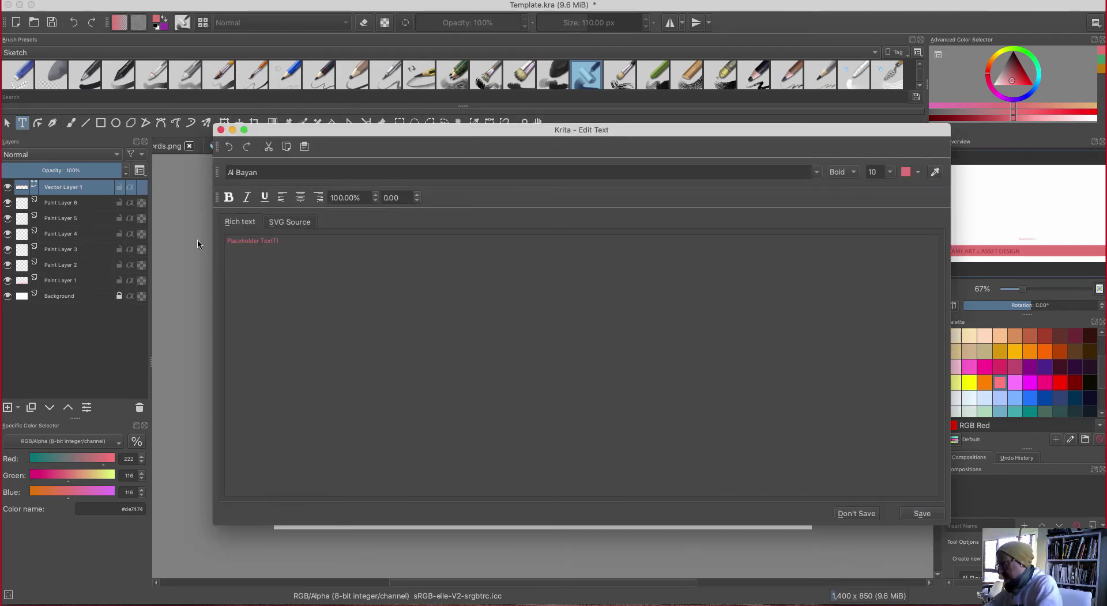
pyautogui.write('ITLE PAGE')
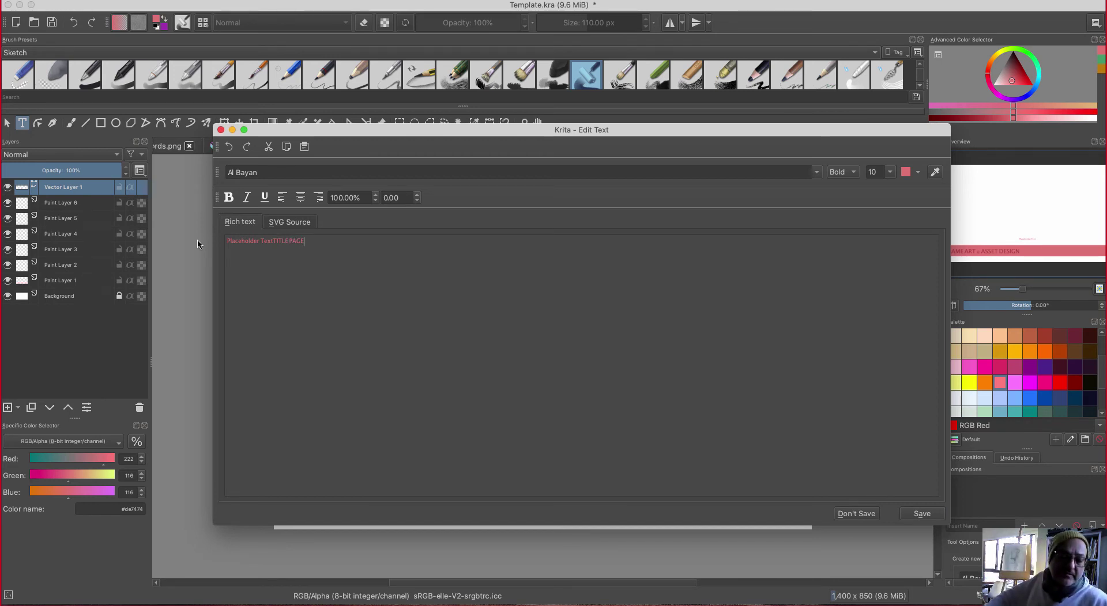
pyautogui.moveTo(273, 241); pyautogui.dragTo(303, 241)
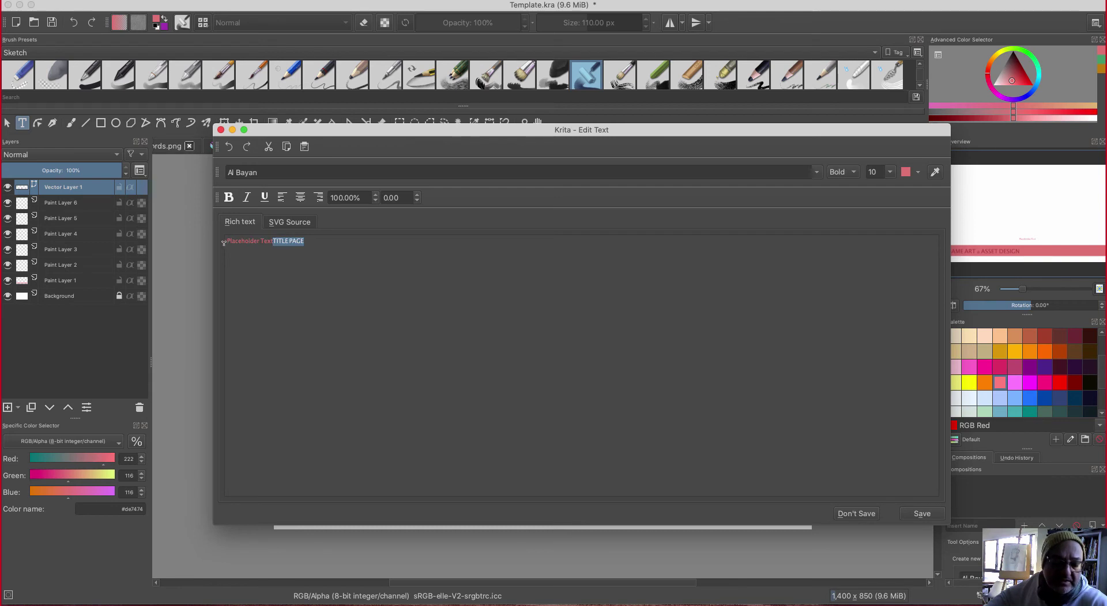
pyautogui.moveTo(225, 242); pyautogui.dragTo(274, 241)
pyautogui.press('BackSpace')
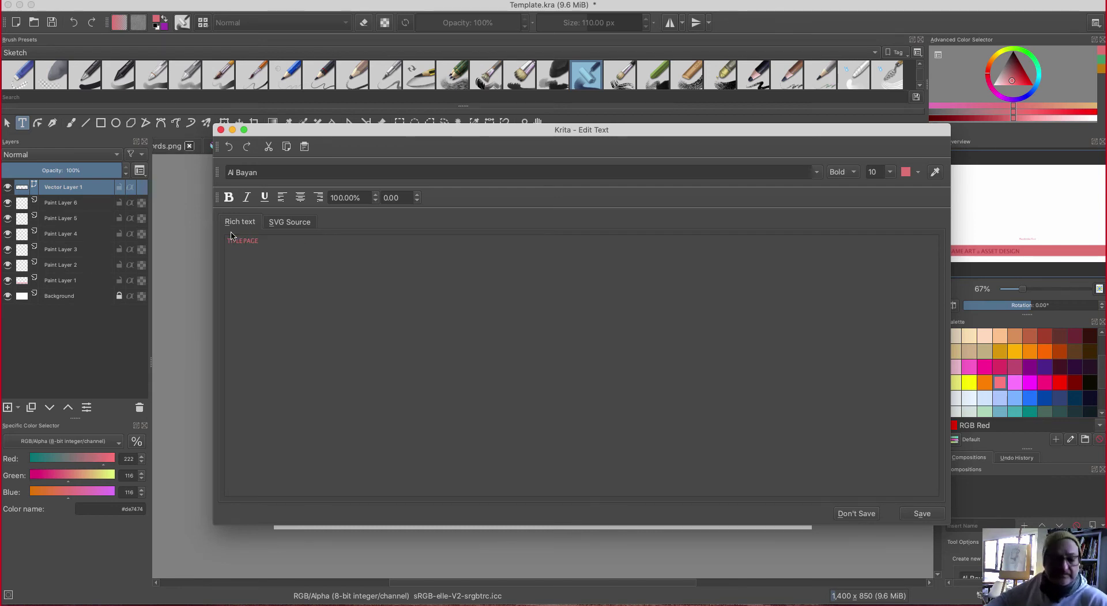
# - Set the "TITLE PAGE" font size to 18, apply the text edits and nudge the label slightly up and right
pyautogui.click(887, 172)
pyautogui.click(872, 239)
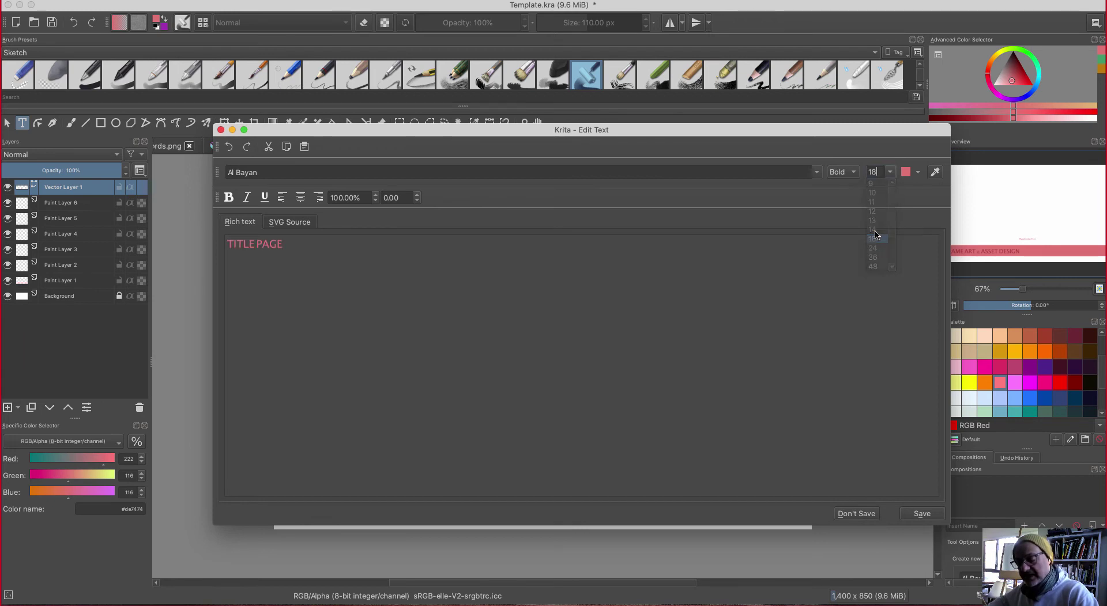
pyautogui.click(918, 516)
pyautogui.click(869, 512)
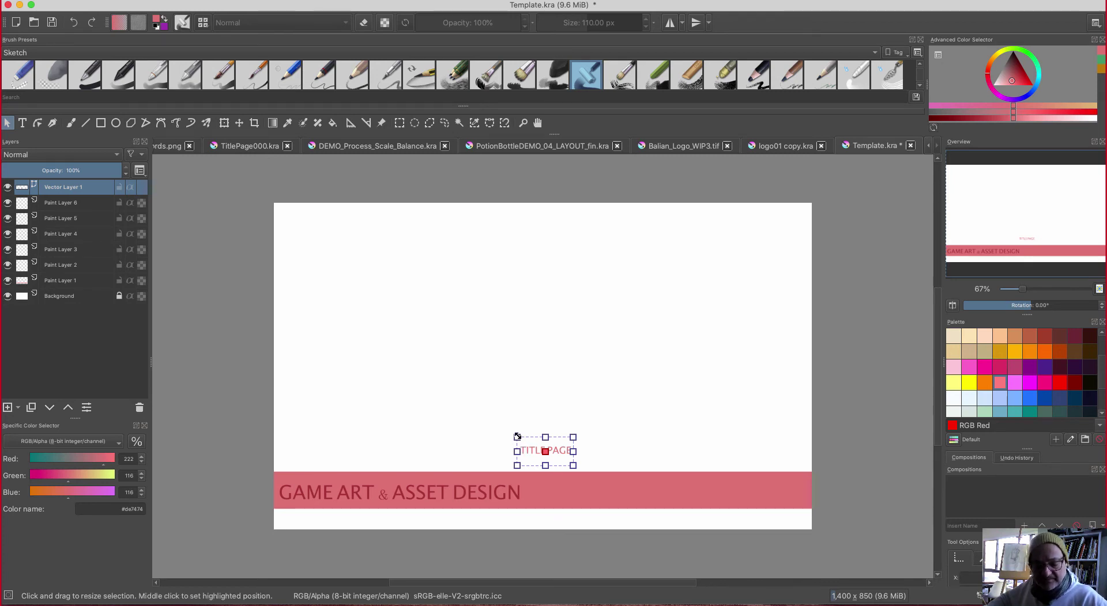
pyautogui.moveTo(531, 450)
pyautogui.mouseDown()
pyautogui.moveTo(527, 492)
pyautogui.moveTo(542, 494)
pyautogui.moveTo(538, 443)
pyautogui.mouseUp()
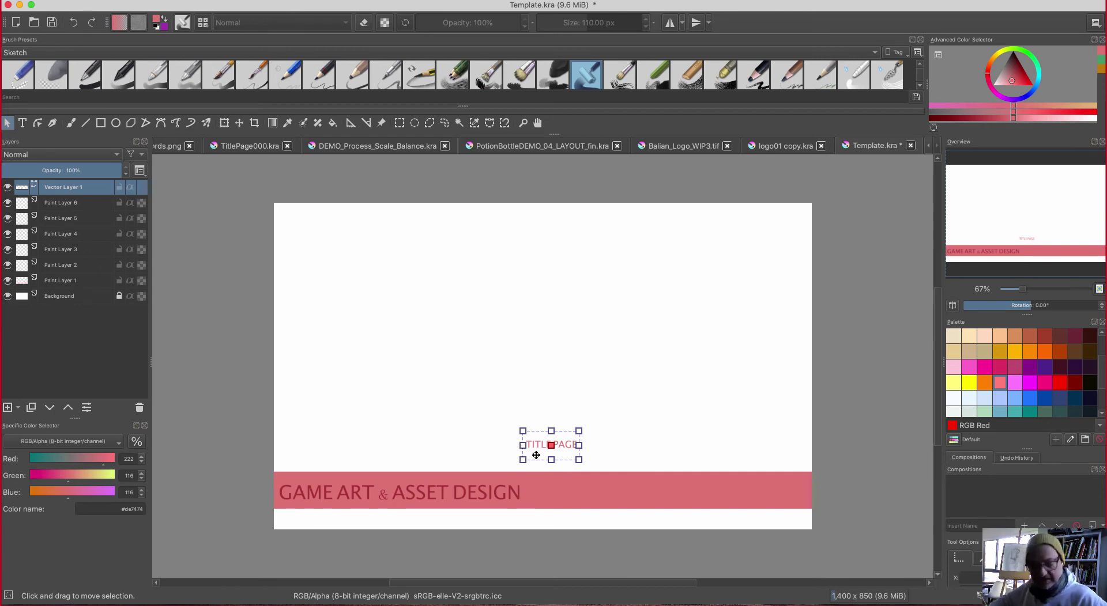
# - Recolour the whole "TITLE PAGE" text very pale pink (#d8cccc) and apply the text edits
pyautogui.doubleClick(537, 450)
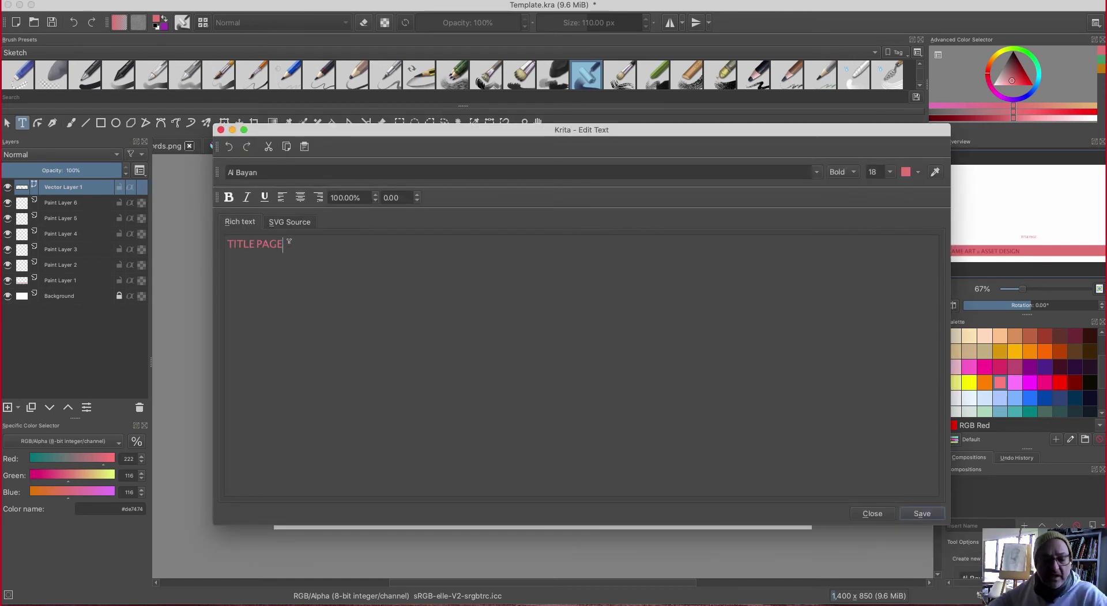
pyautogui.press('super+a')
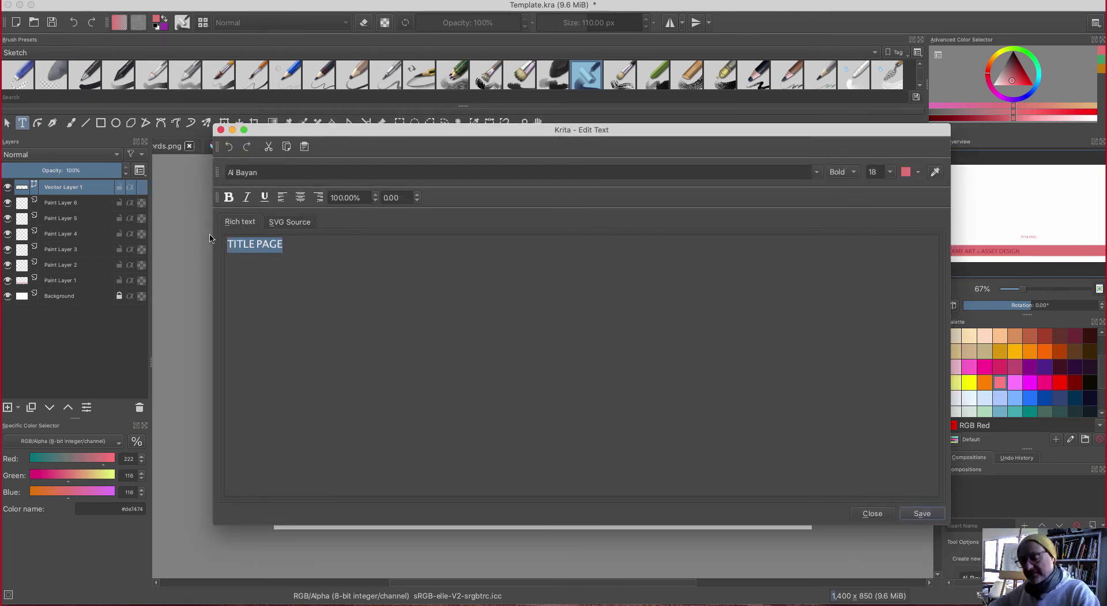
pyautogui.click(905, 172)
pyautogui.click(919, 173)
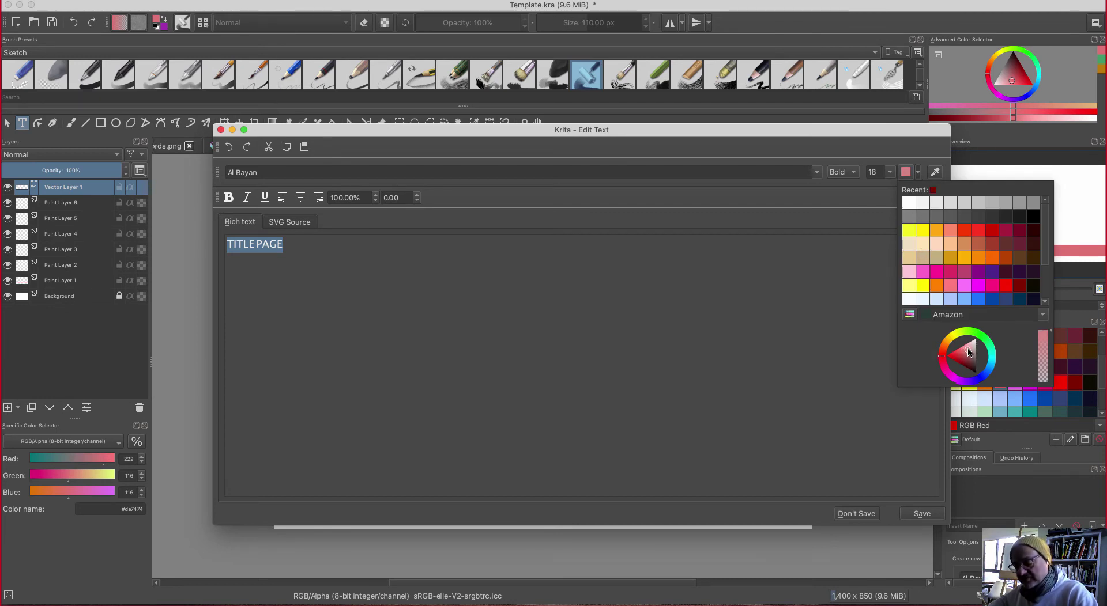
pyautogui.moveTo(969, 353); pyautogui.dragTo(975, 347)
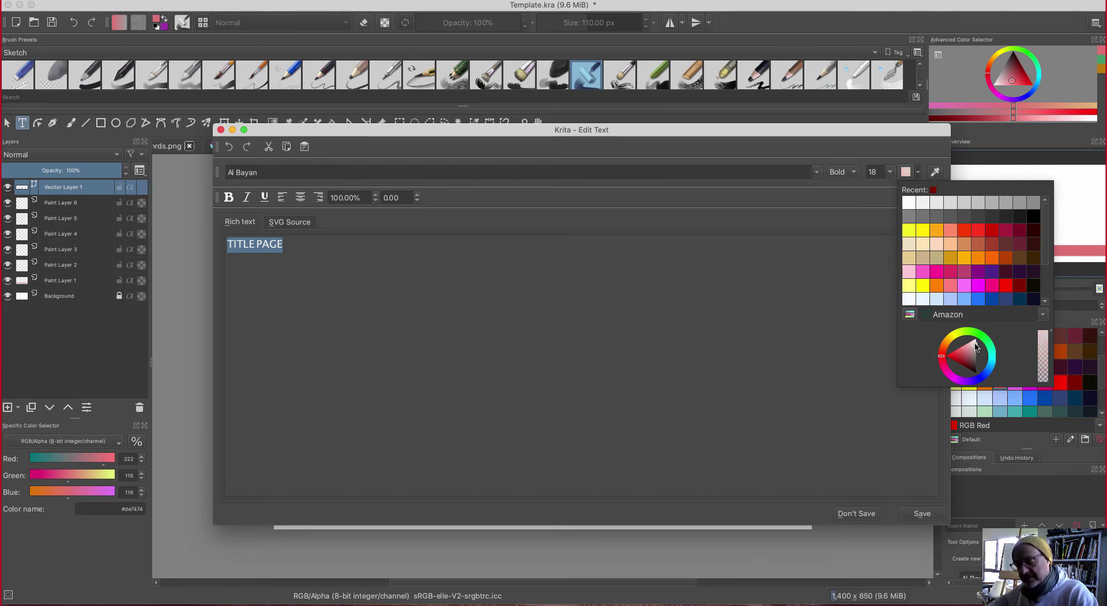
pyautogui.click(921, 515)
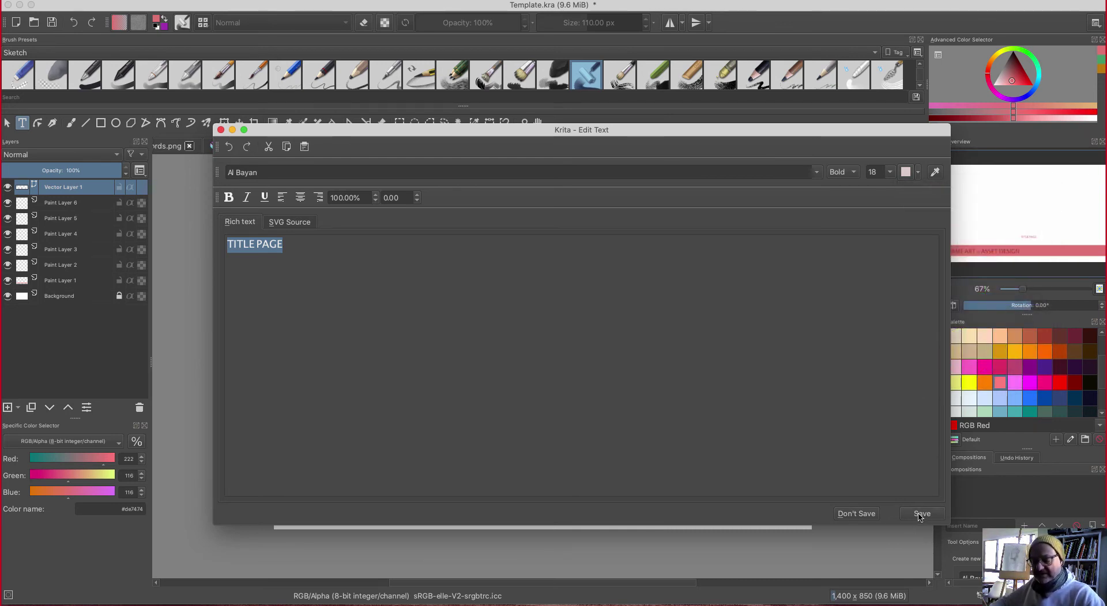
pyautogui.click(919, 517)
pyautogui.click(877, 517)
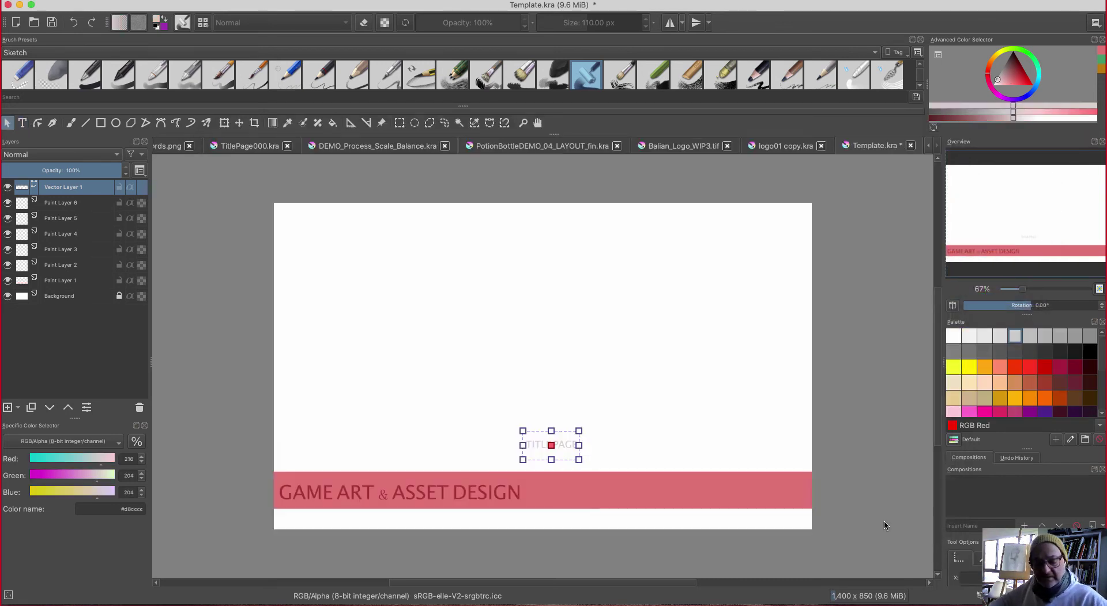
# - Move the "TITLE PAGE" label down onto the banner, just right of the "GAME ART & ASSET DESIGN" title
pyautogui.moveTo(538, 446); pyautogui.dragTo(550, 493)
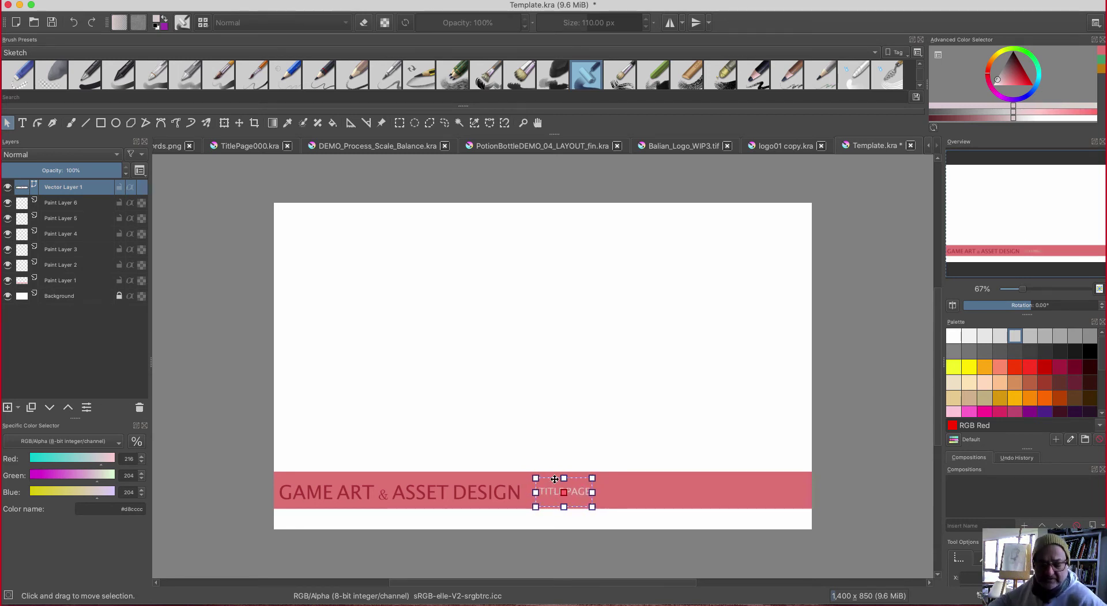
pyautogui.click(403, 420)
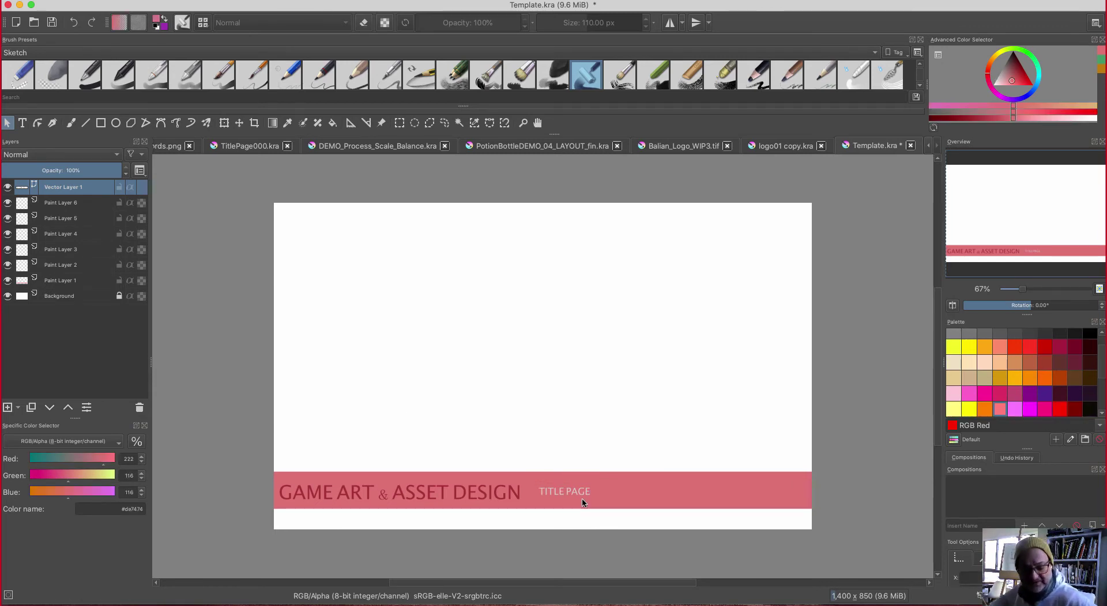
pyautogui.click(549, 493)
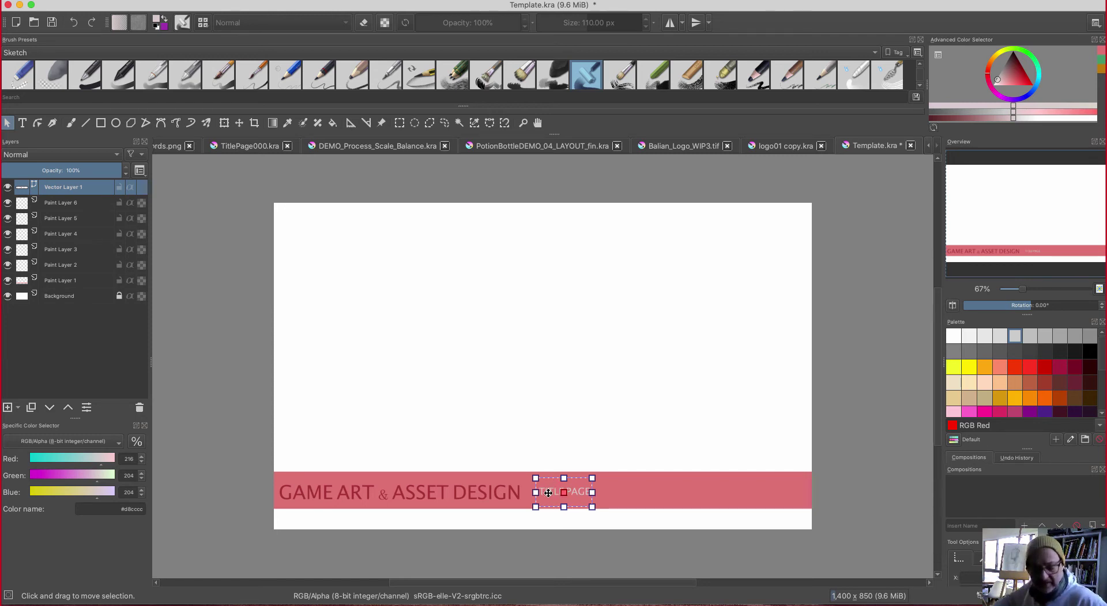
pyautogui.click(549, 494)
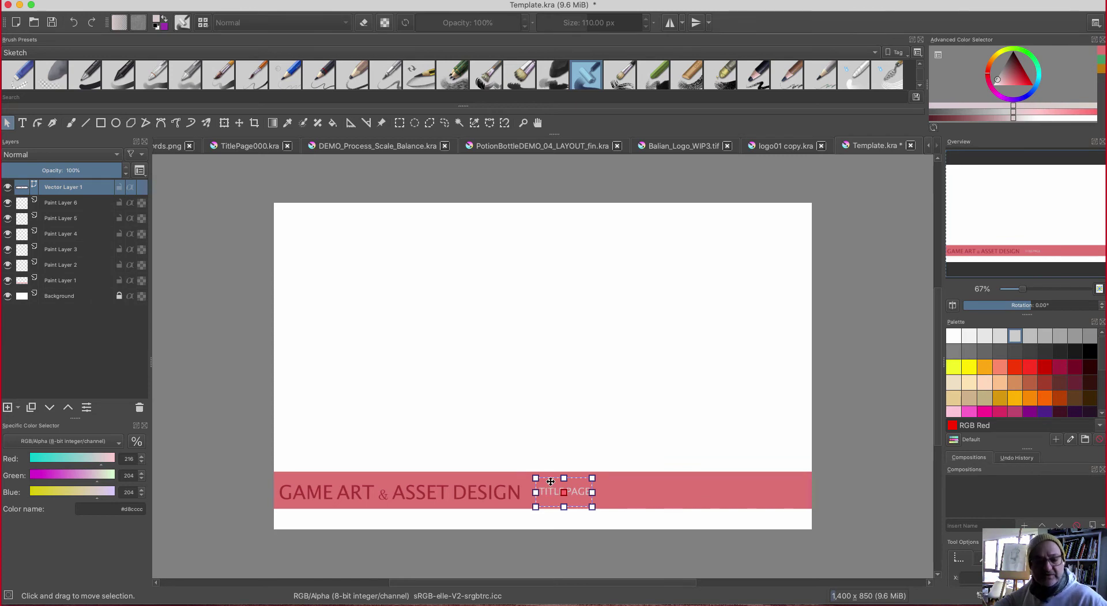
# - Duplicate Vector Layer 1 and move the copy's "TITLE PAGE" label along the banner to the right of the original
pyautogui.rightClick(52, 186)
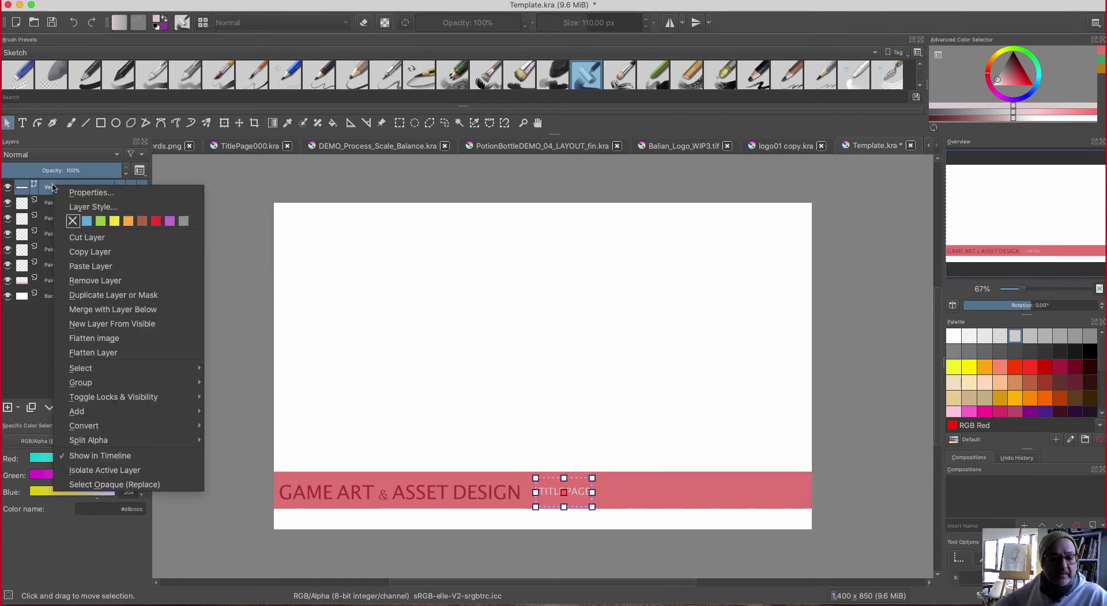
pyautogui.click(79, 296)
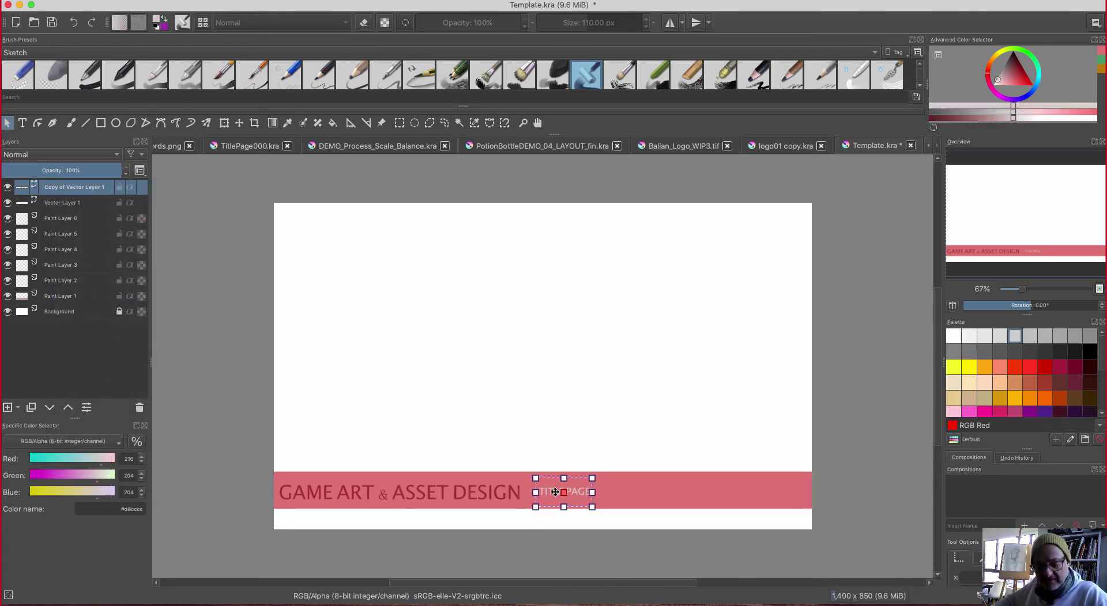
pyautogui.moveTo(555, 492); pyautogui.dragTo(617, 492)
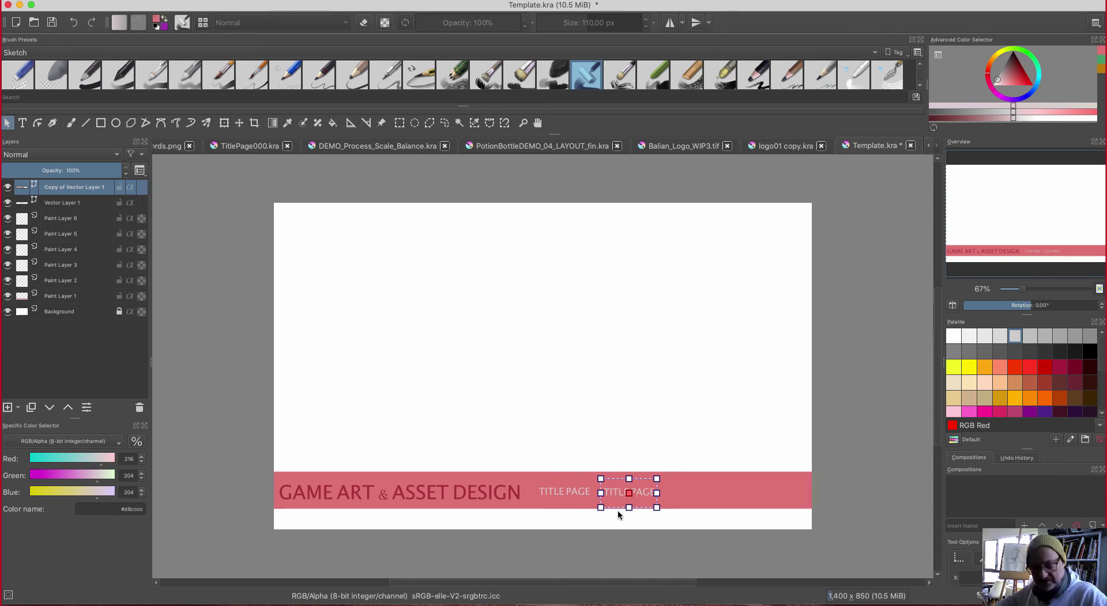
# - Replace the copied label's text with "GR10 ANIMATION" and apply the text edits
pyautogui.doubleClick(617, 509)
pyautogui.moveTo(285, 245); pyautogui.dragTo(203, 246)
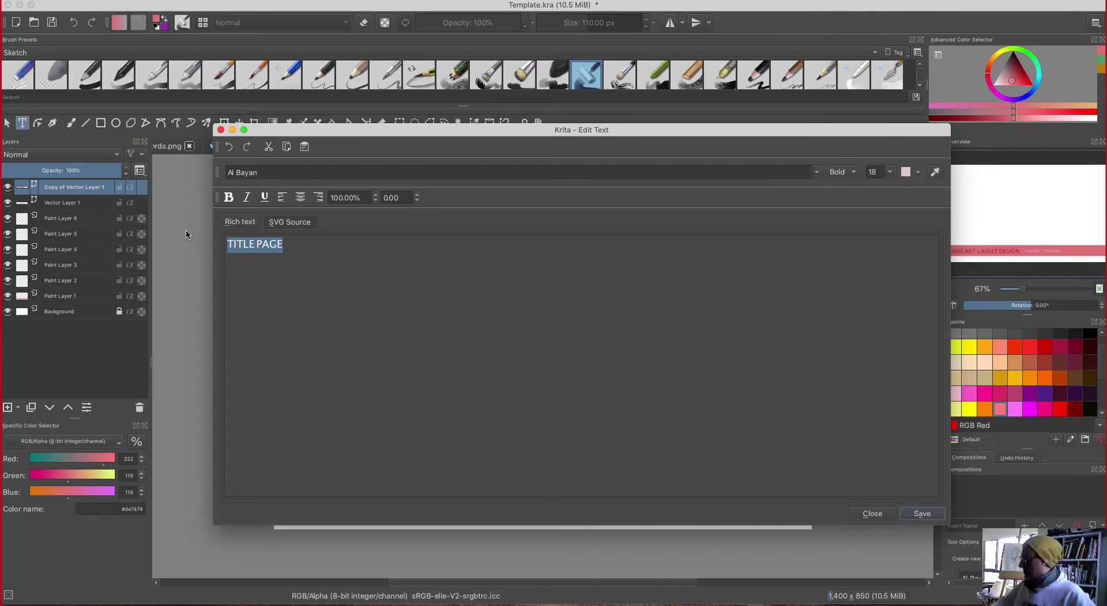
pyautogui.write('GR')
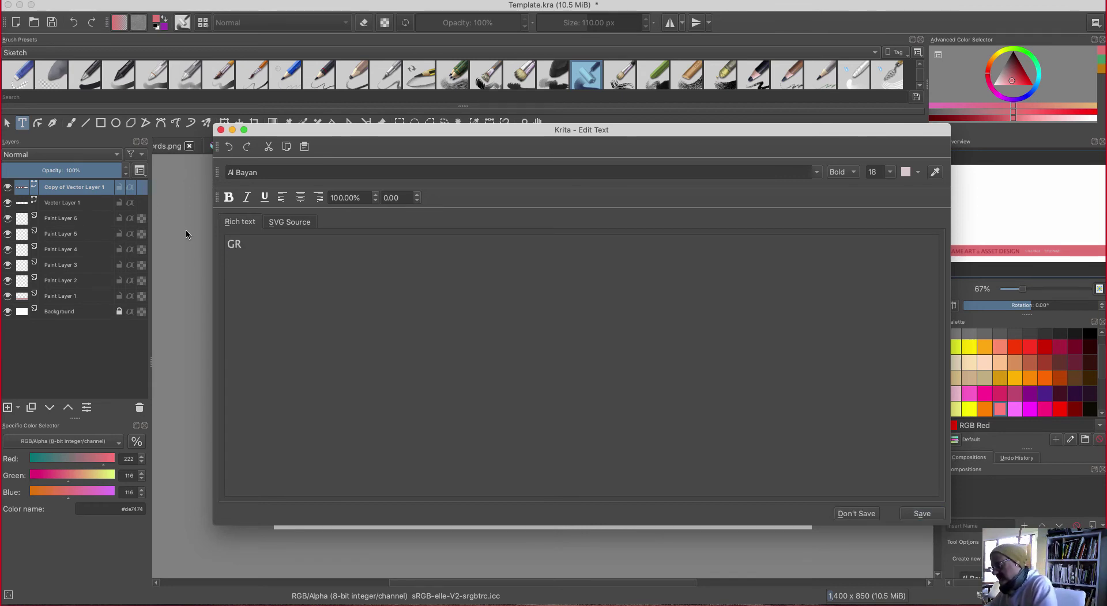
pyautogui.write('10 ANIMATION')
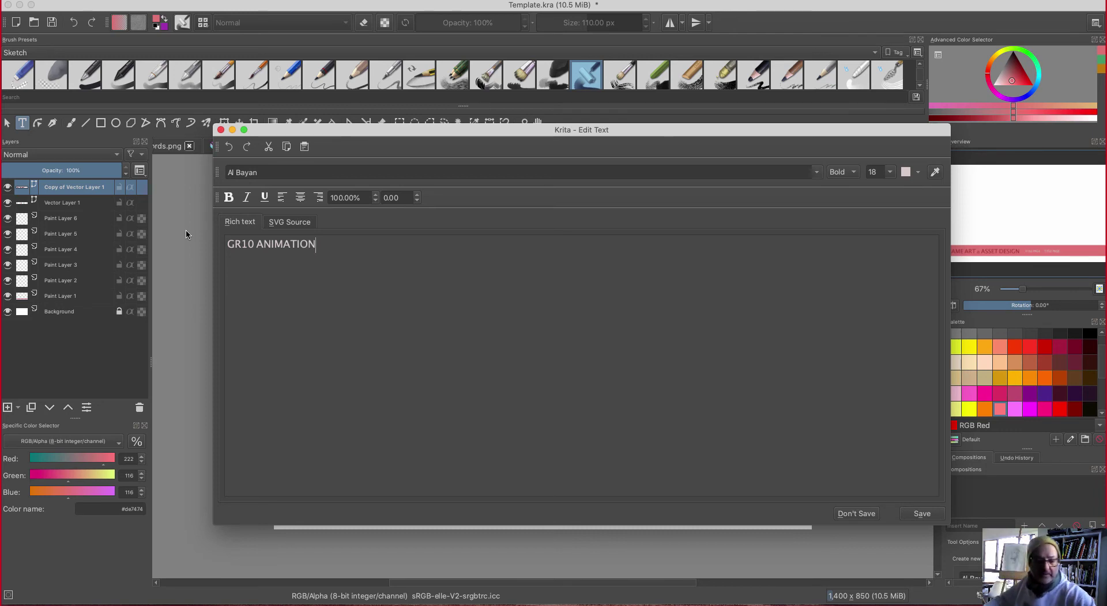
pyautogui.click(917, 515)
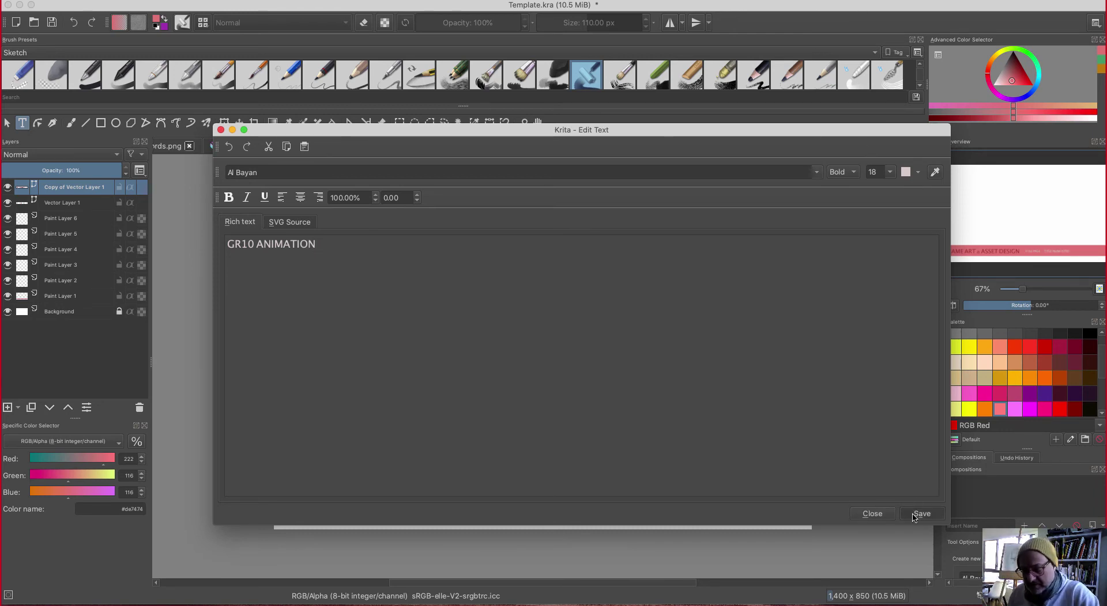
pyautogui.click(866, 514)
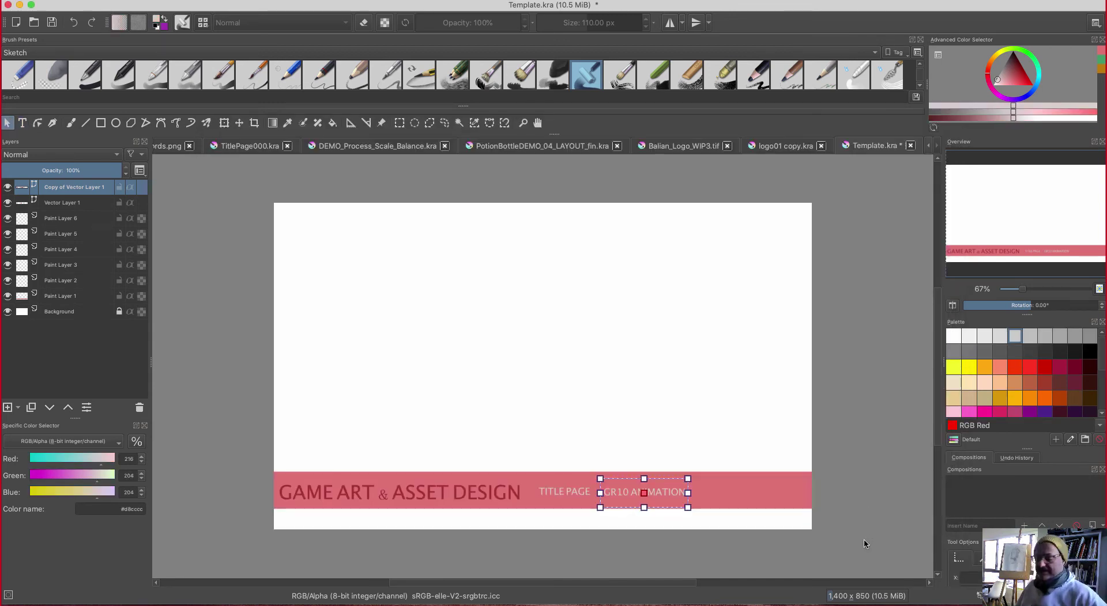
pyautogui.click(409, 389)
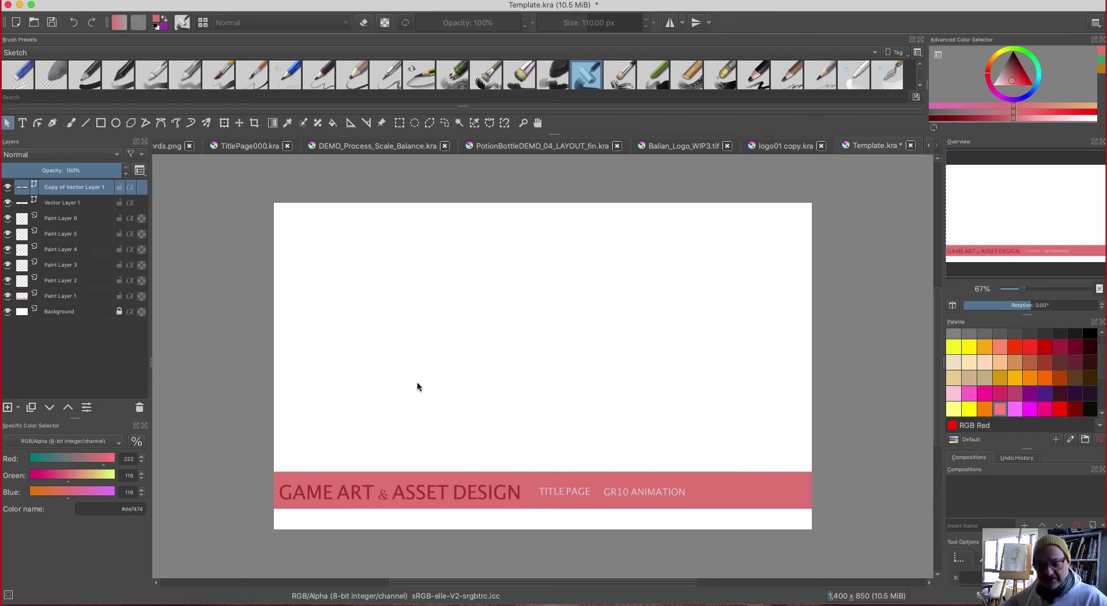
pyautogui.click(614, 490)
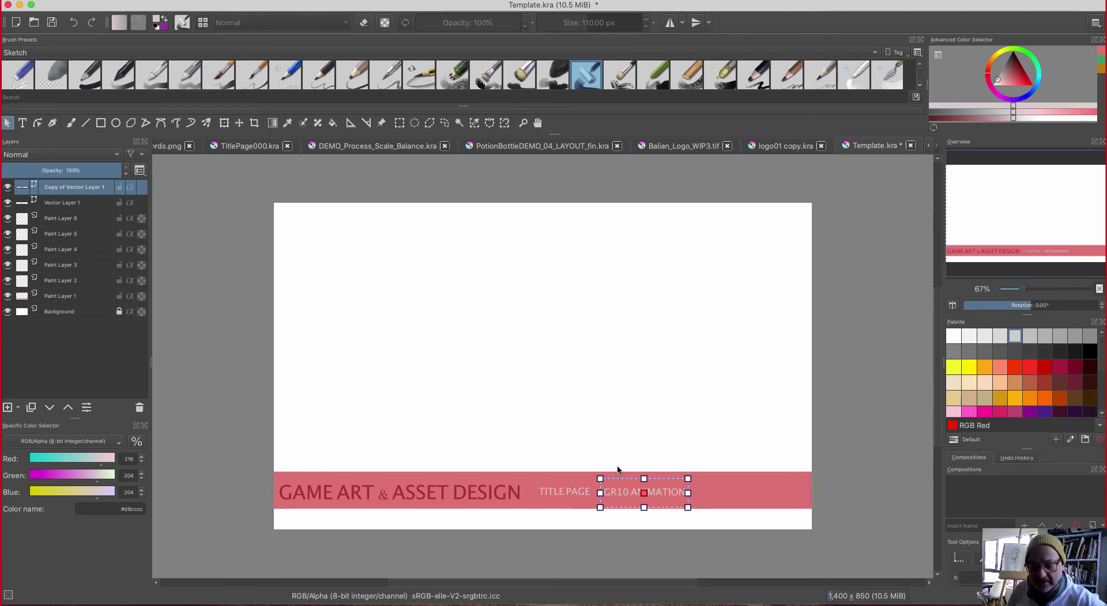
# - Nudge the "GR10 ANIMATION" label slightly right along the banner, set its font size to 14 and apply the text edits
pyautogui.moveTo(618, 492); pyautogui.dragTo(629, 492)
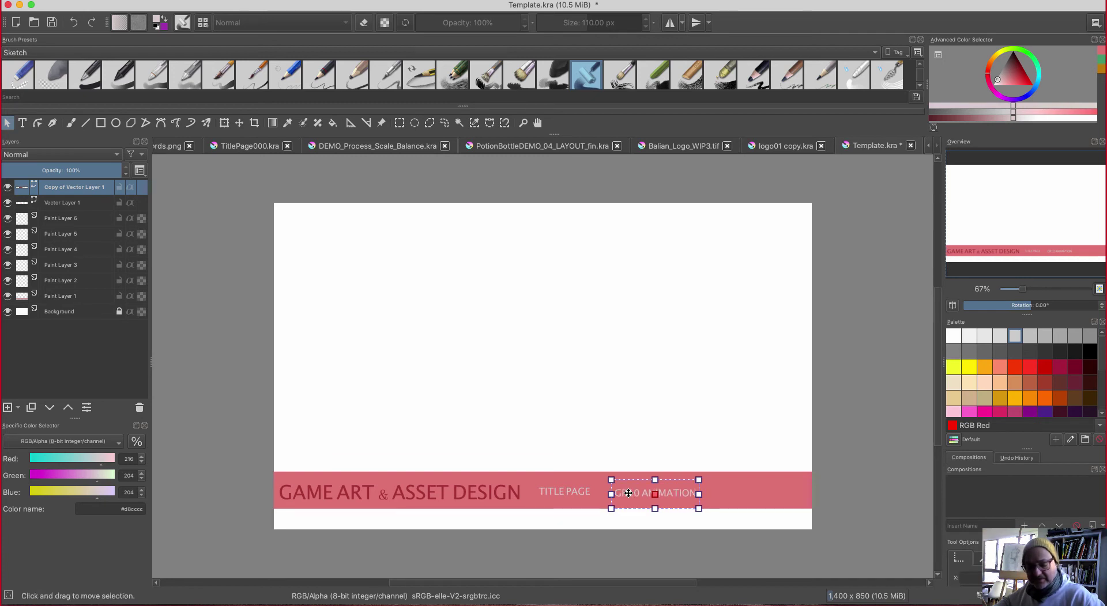
pyautogui.doubleClick(629, 493)
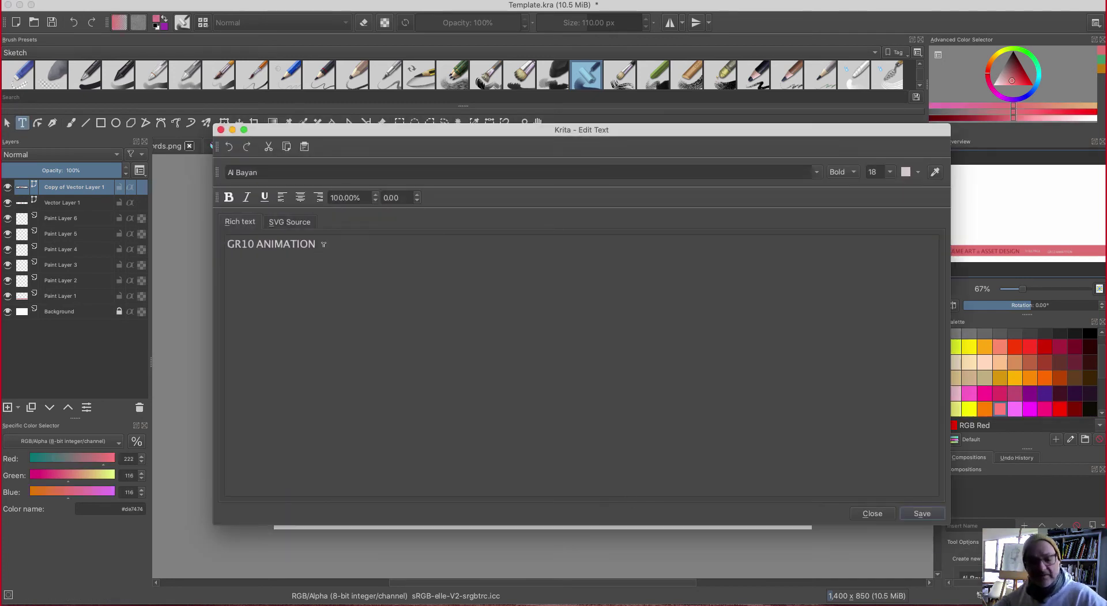
pyautogui.moveTo(323, 243); pyautogui.dragTo(179, 241)
pyautogui.click(891, 175)
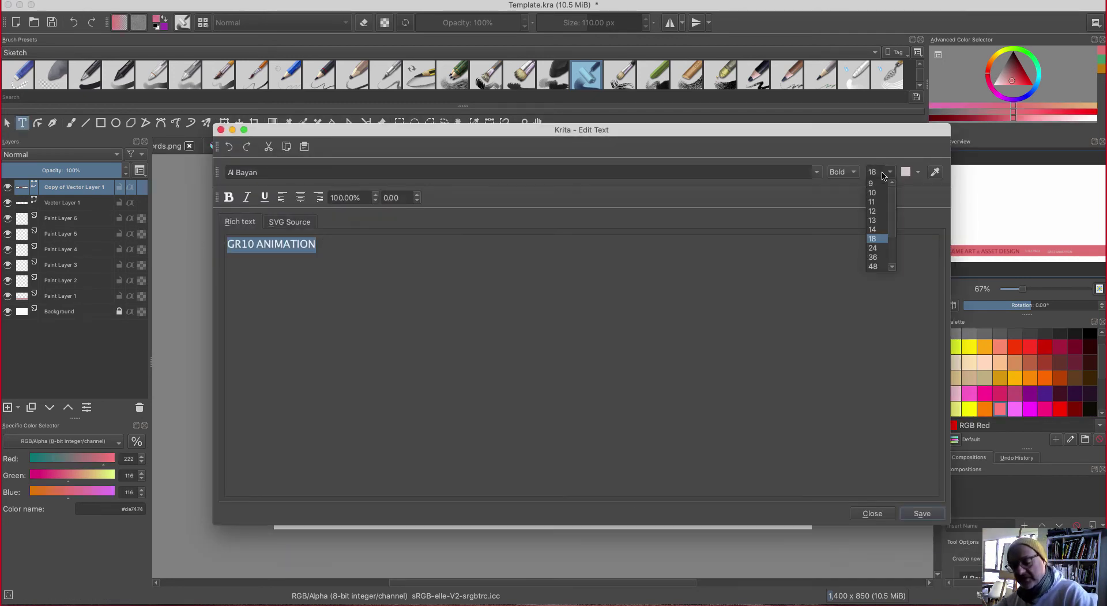
pyautogui.click(873, 230)
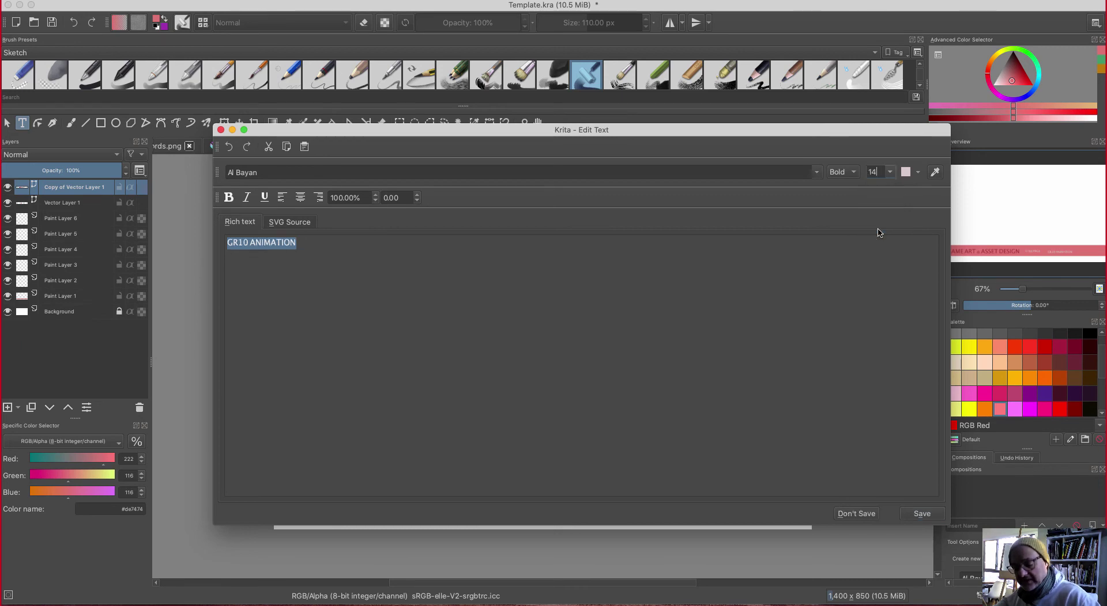
pyautogui.click(918, 513)
pyautogui.click(870, 517)
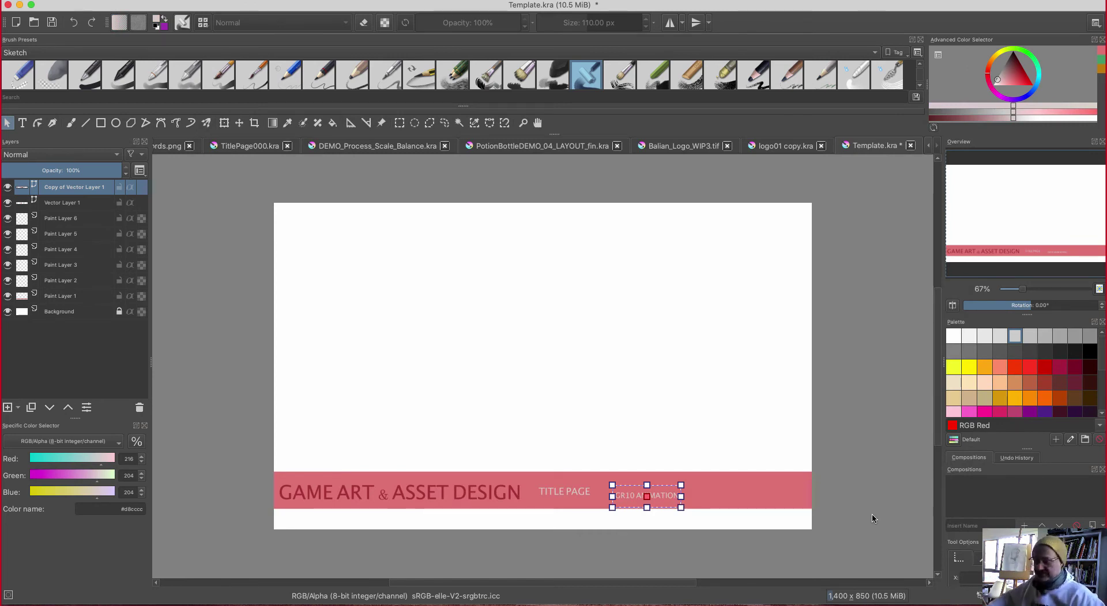
# - Move the "GR10 ANIMATION" label further right, level it with the "TITLE PAGE" label on the banner, and deselect it
pyautogui.hotkey('ctrl', '+')
pyautogui.hotkey('ctrl', '+')
pyautogui.moveTo(390, 454); pyautogui.dragTo(277, 224)
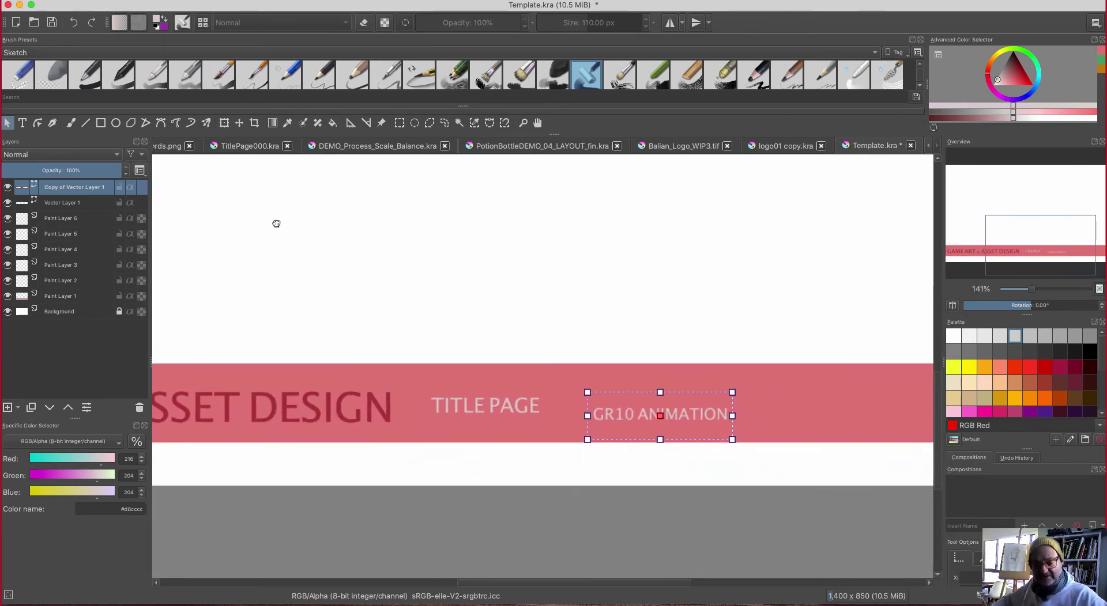
pyautogui.moveTo(568, 403); pyautogui.dragTo(629, 395)
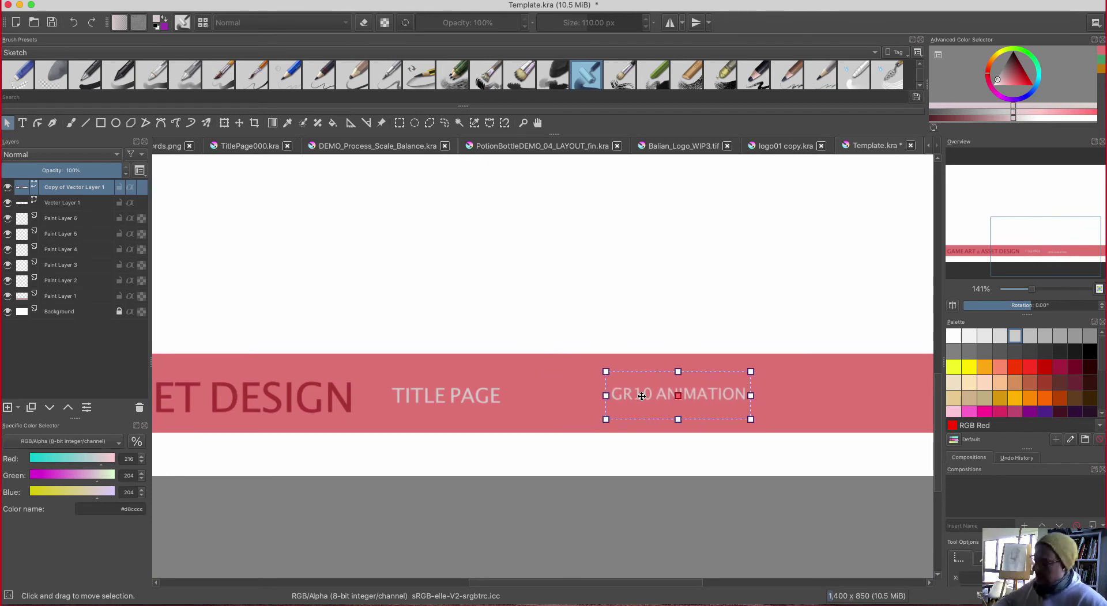
pyautogui.click(417, 291)
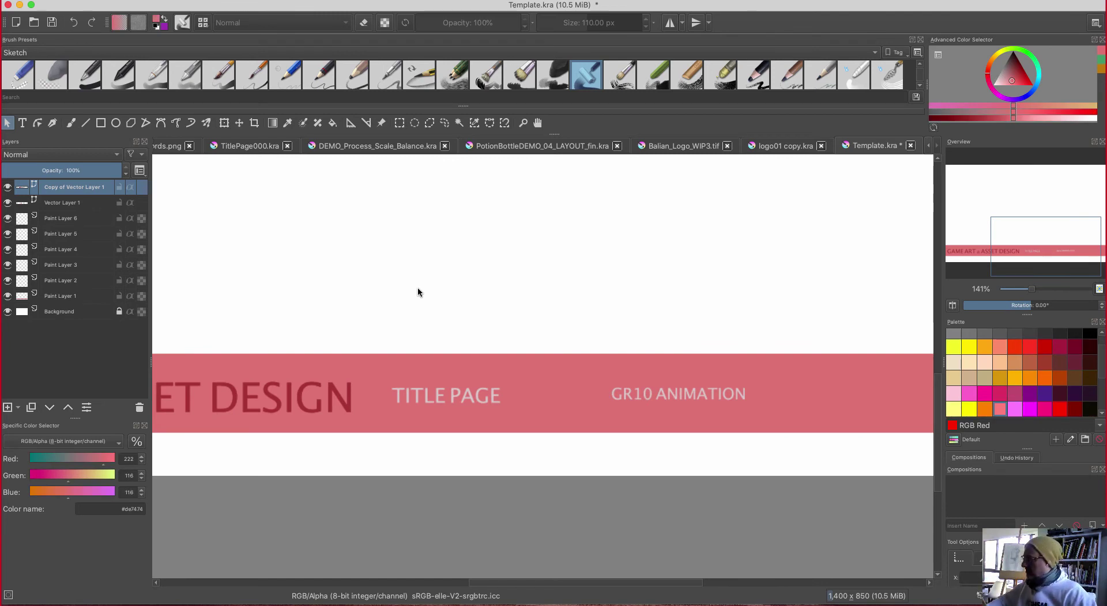
pyautogui.scroll(-3, 417, 291)
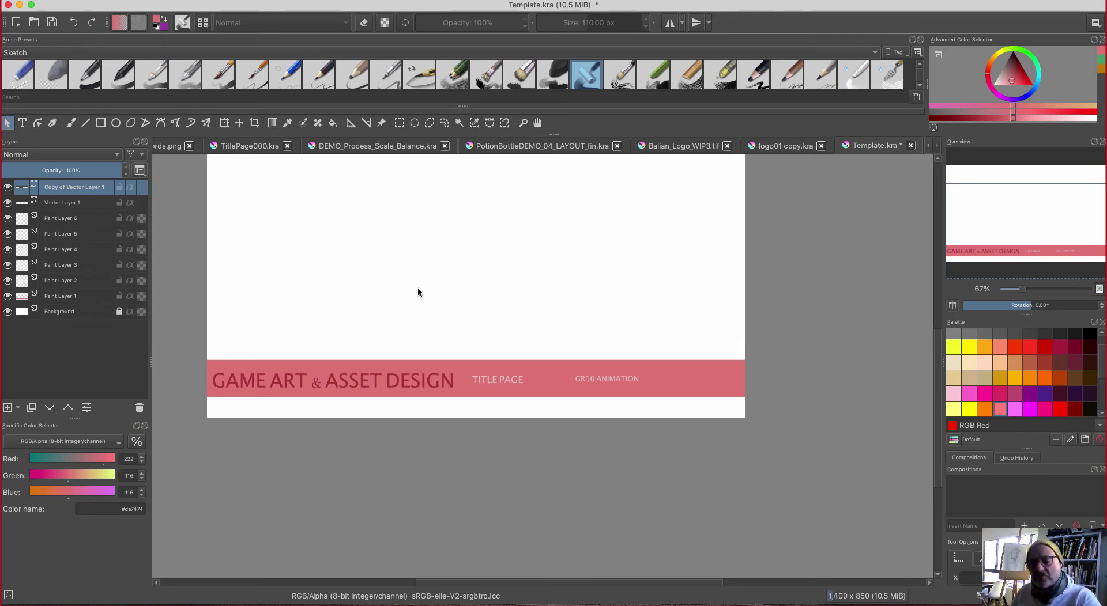
# - Switch to logo01 copy.kra and capture a screenshot of the orange "AB" logo sketch on its grey background
pyautogui.click(775, 151)
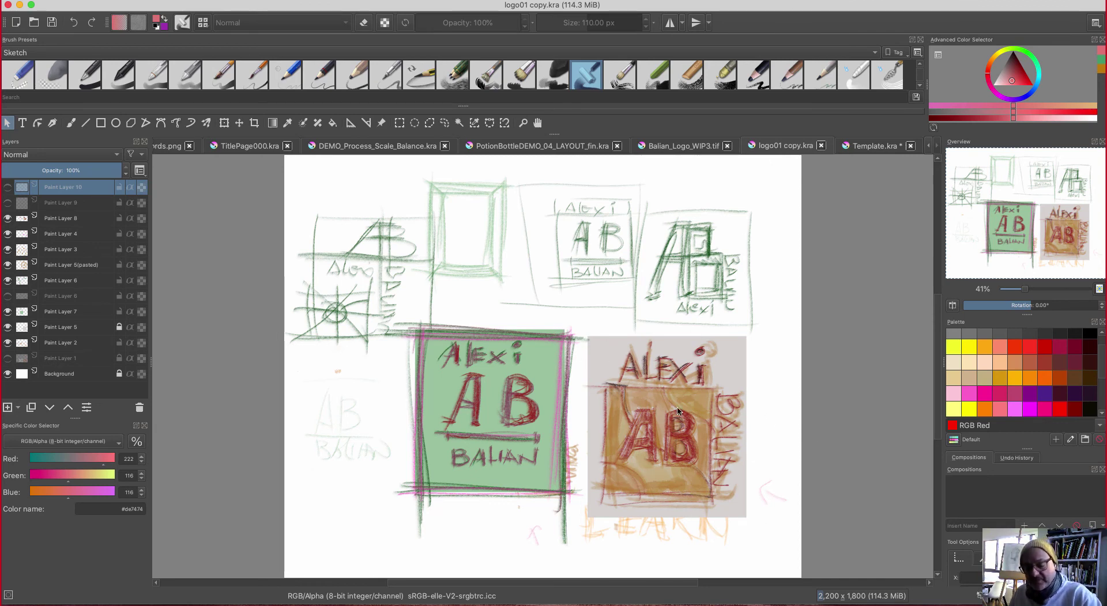
pyautogui.click(764, 420)
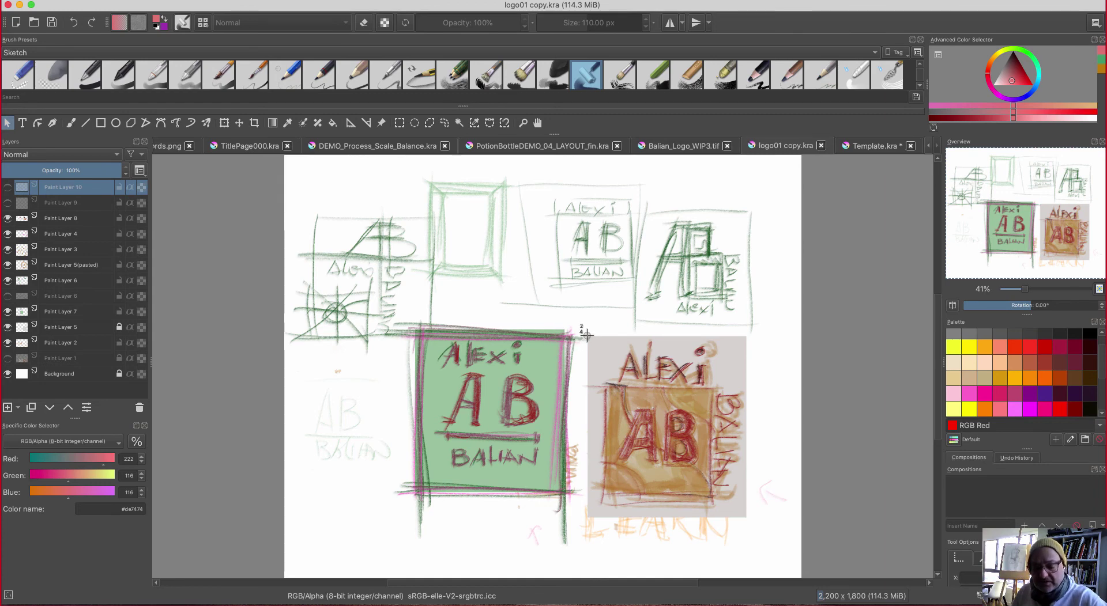
pyautogui.moveTo(587, 338)
pyautogui.mouseDown()
pyautogui.moveTo(631, 508)
pyautogui.moveTo(748, 522)
pyautogui.moveTo(749, 508)
pyautogui.mouseUp()
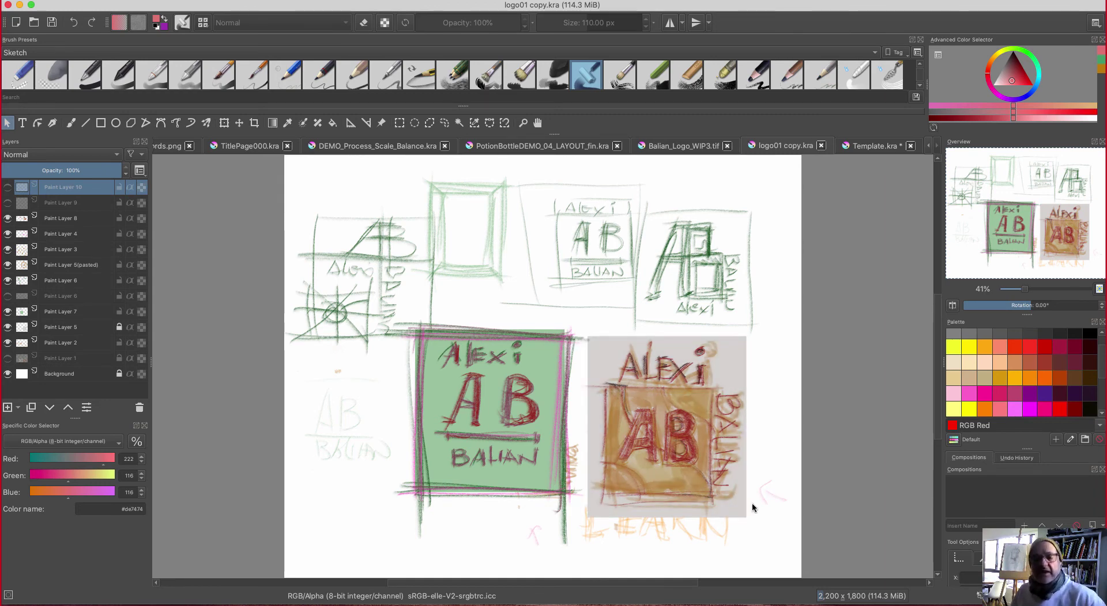
# - Return to the Template document and import "Screen Shot 2020-12-18 at 9.16.53 AM.png" from the Desktop as a new layer
pyautogui.click(867, 145)
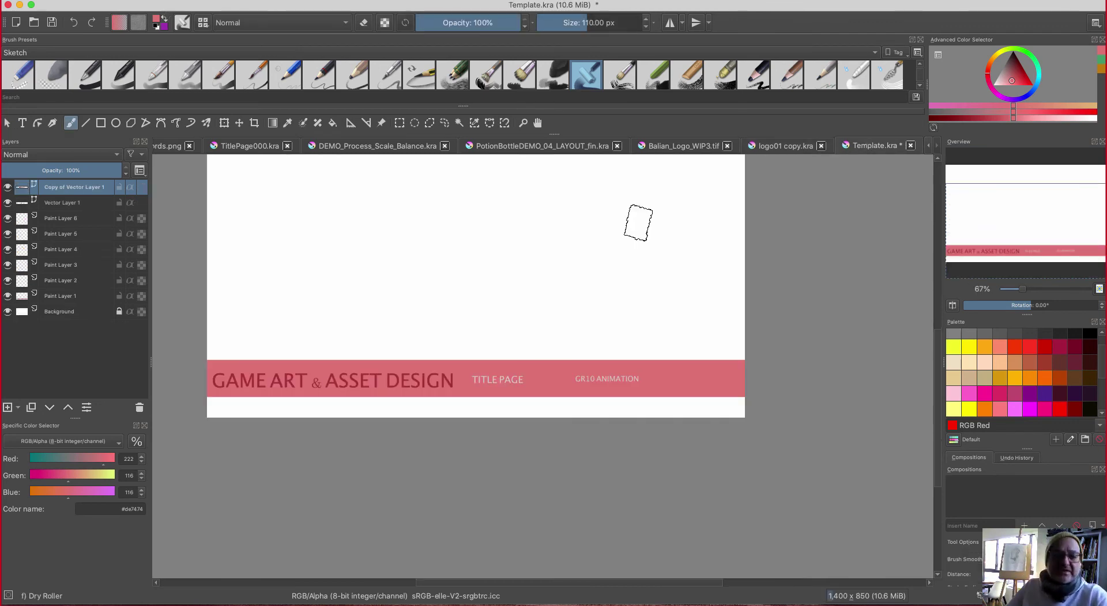
pyautogui.click(184, 0)
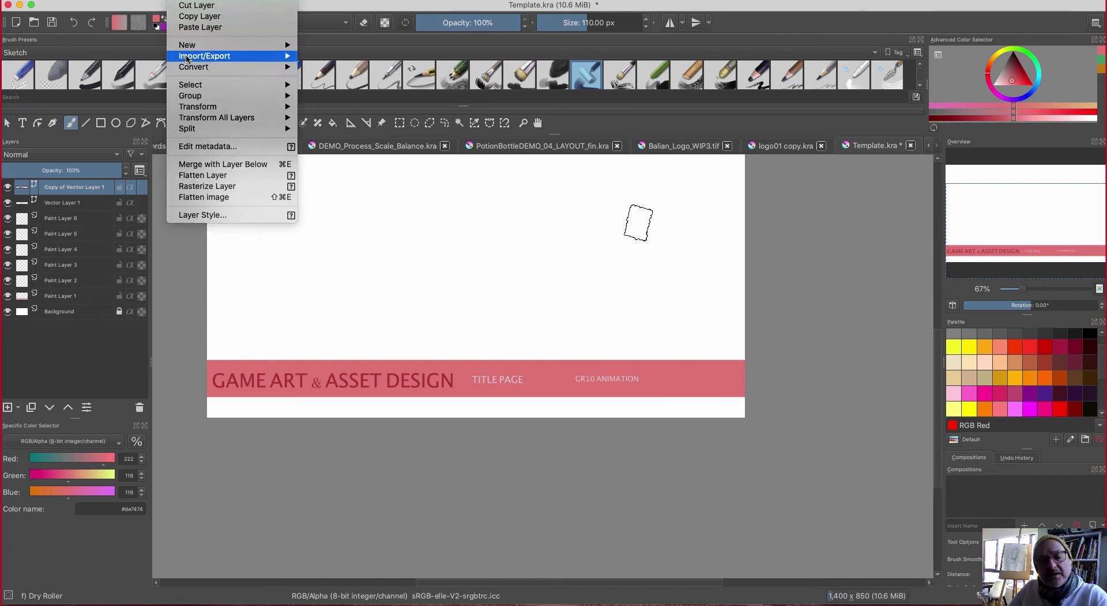
pyautogui.moveTo(189, 58)
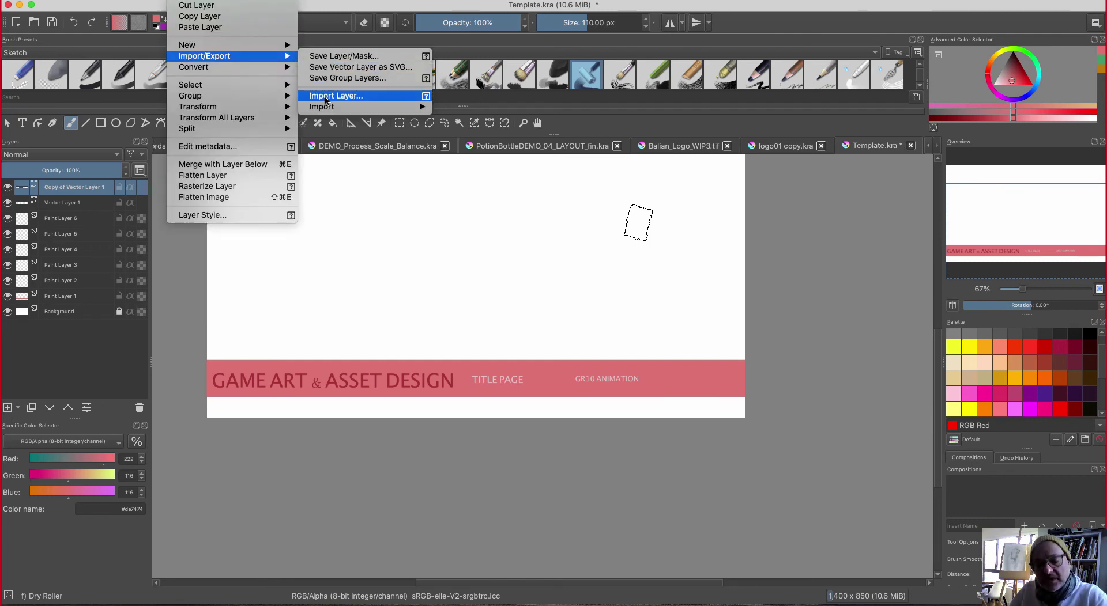
pyautogui.click(323, 97)
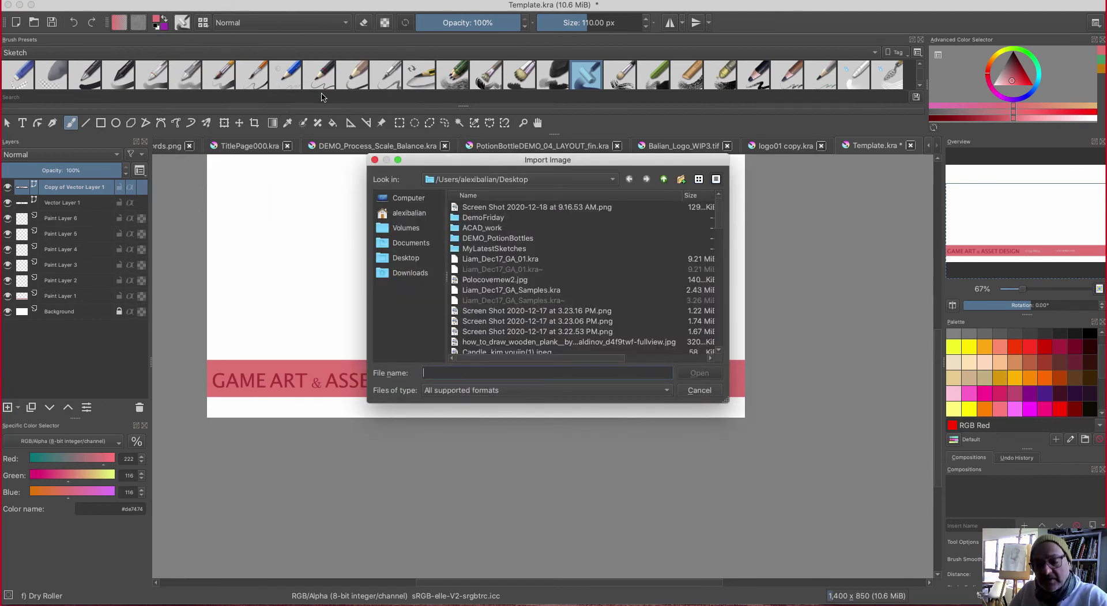
pyautogui.click(482, 209)
pyautogui.click(706, 373)
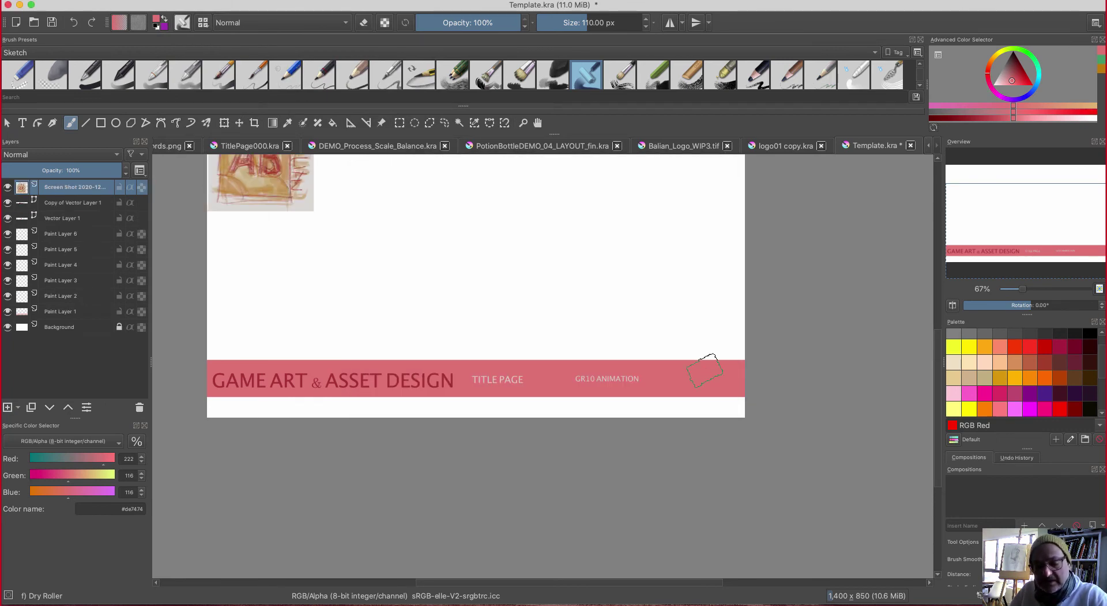
# - Move the imported logo onto the banner's right end, scale it down to about half size and apply the transform
pyautogui.click(242, 128)
pyautogui.moveTo(253, 175); pyautogui.dragTo(677, 376)
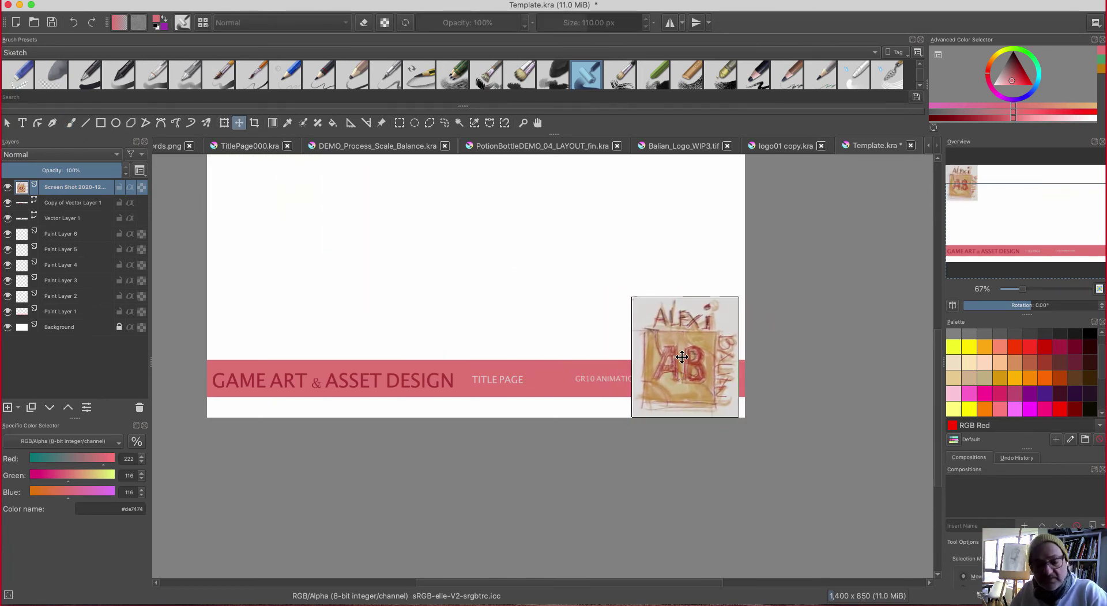
pyautogui.click(224, 123)
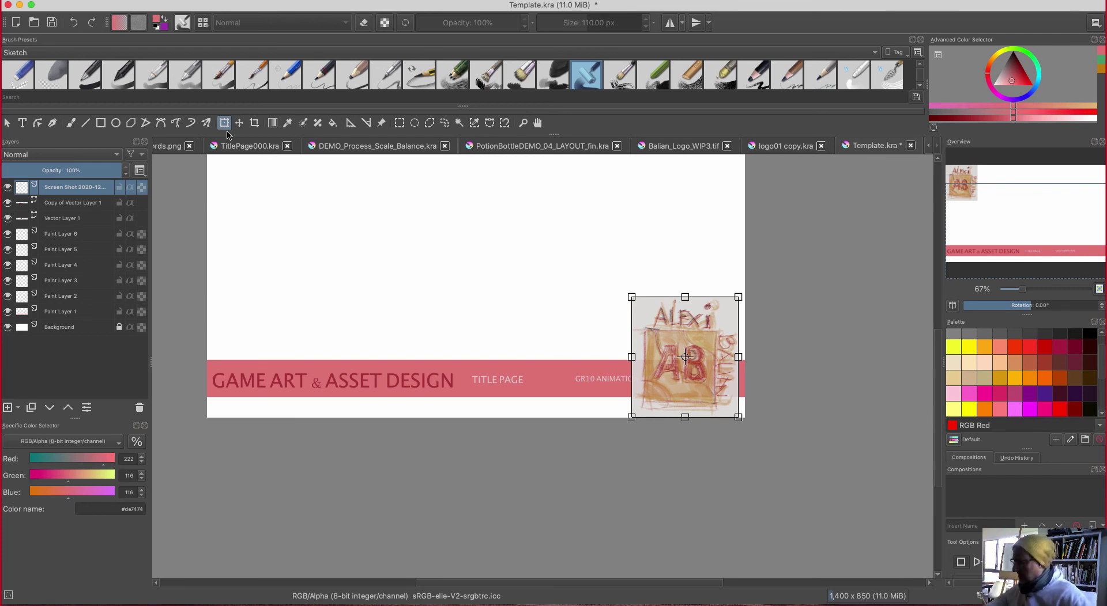
pyautogui.moveTo(632, 297); pyautogui.dragTo(671, 355)
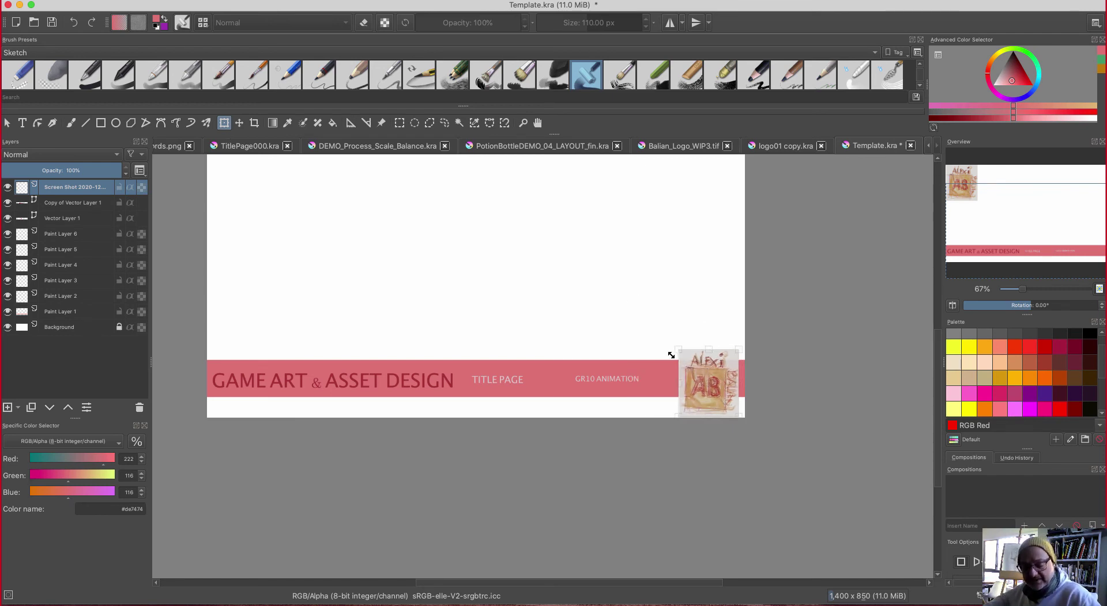
pyautogui.moveTo(689, 391); pyautogui.dragTo(679, 388)
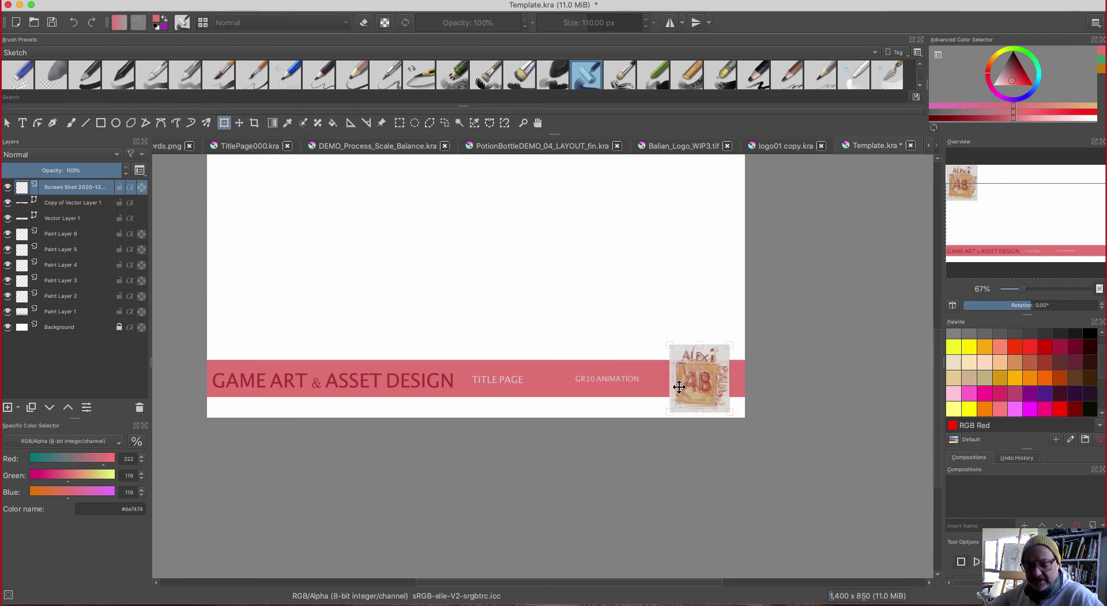
pyautogui.moveTo(669, 345); pyautogui.dragTo(672, 350)
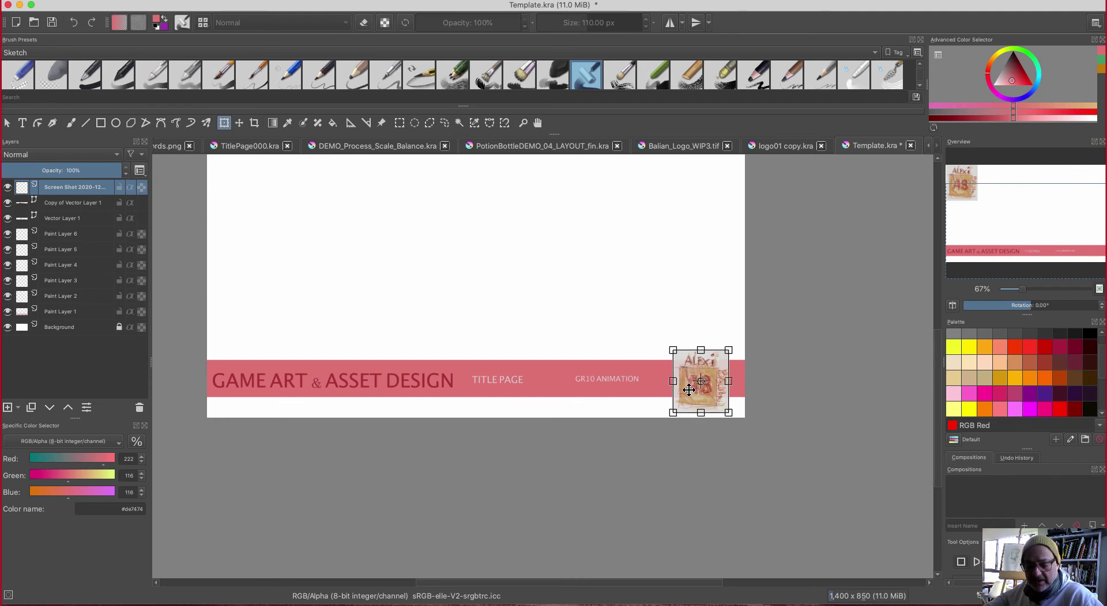
pyautogui.moveTo(689, 390); pyautogui.dragTo(688, 386)
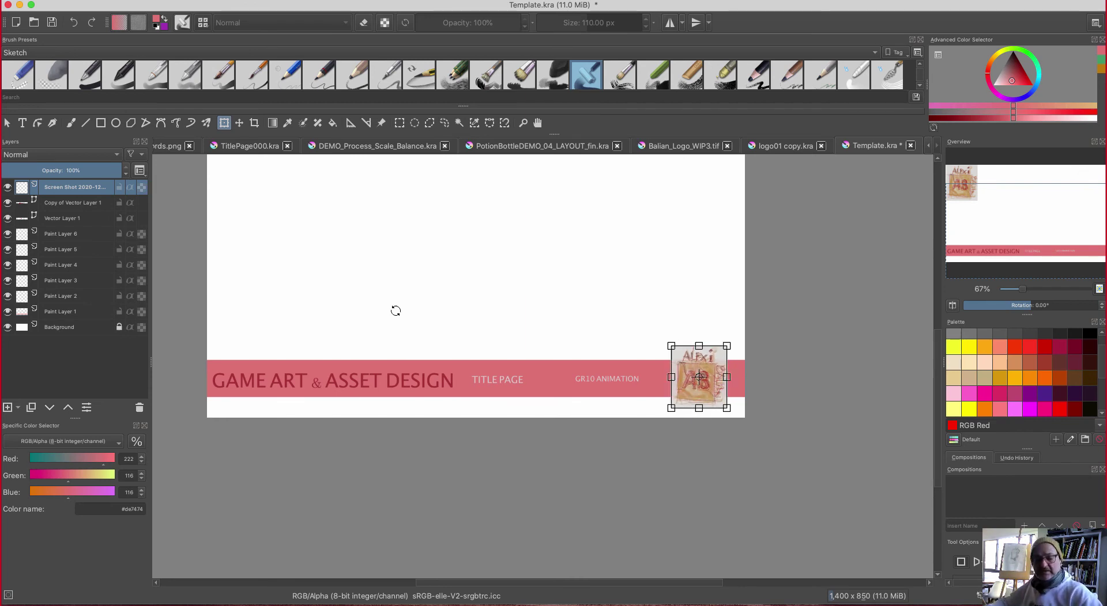
pyautogui.press('Return')
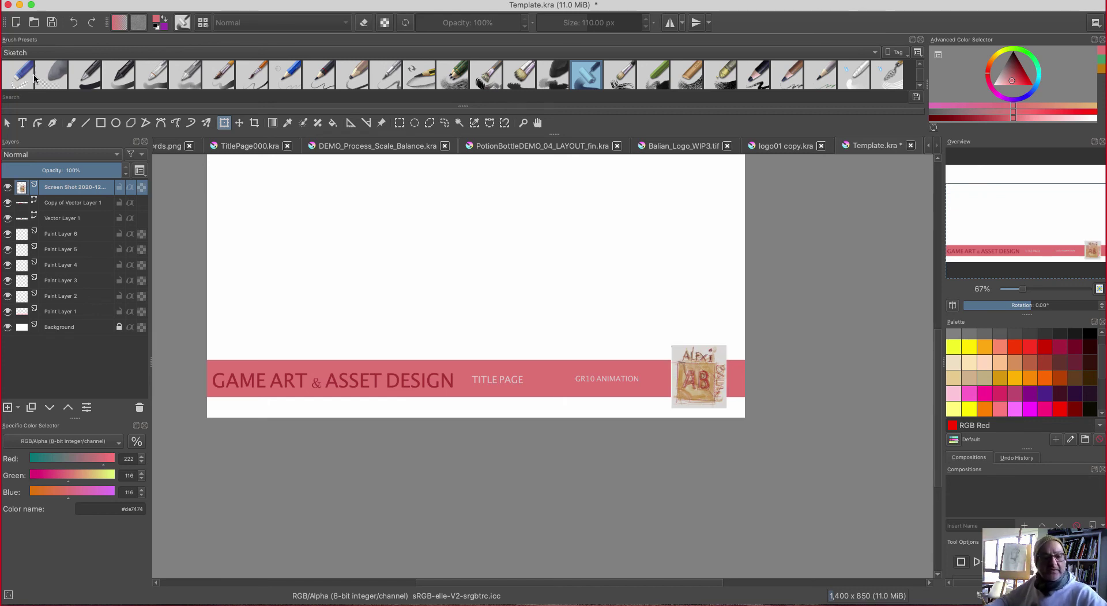
# - Save the template document with the logo in place
pyautogui.click(239, 123)
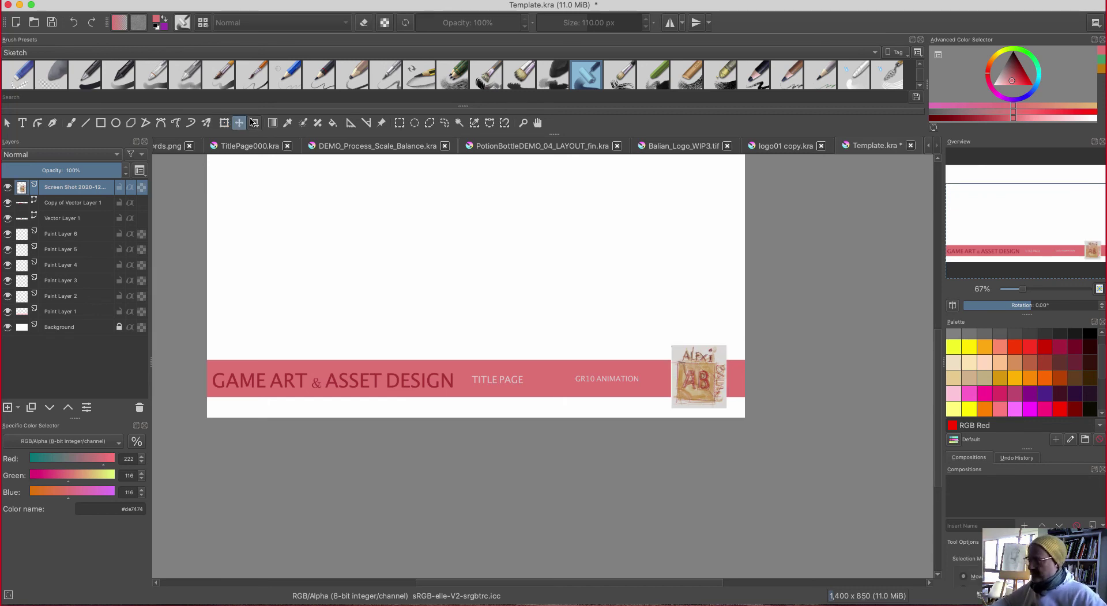
pyautogui.moveTo(312, 292); pyautogui.dragTo(331, 378)
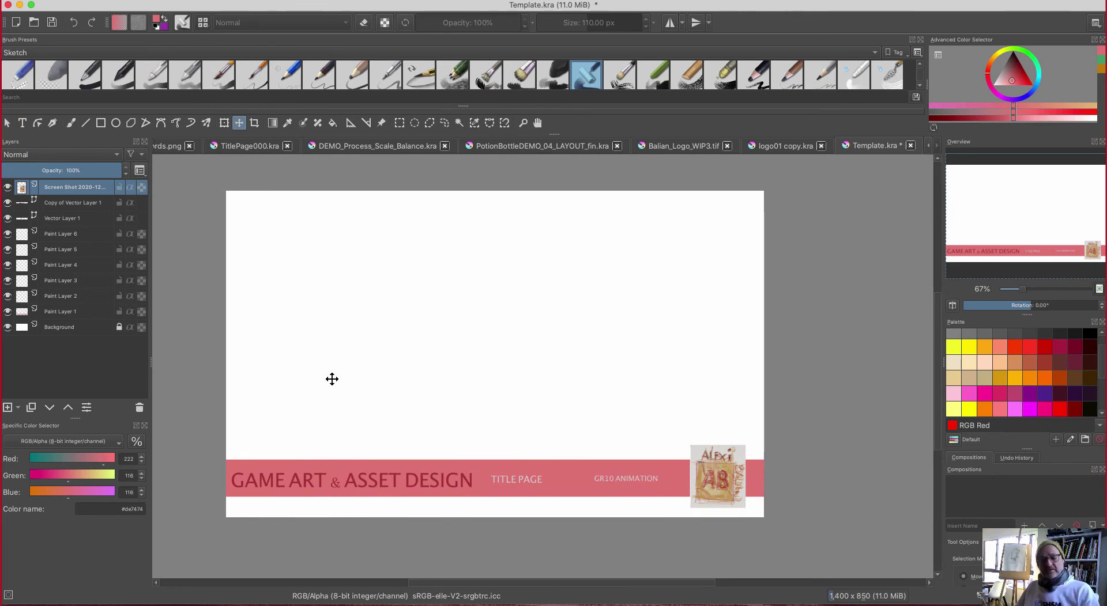
pyautogui.hotkey('ctrl', 's')
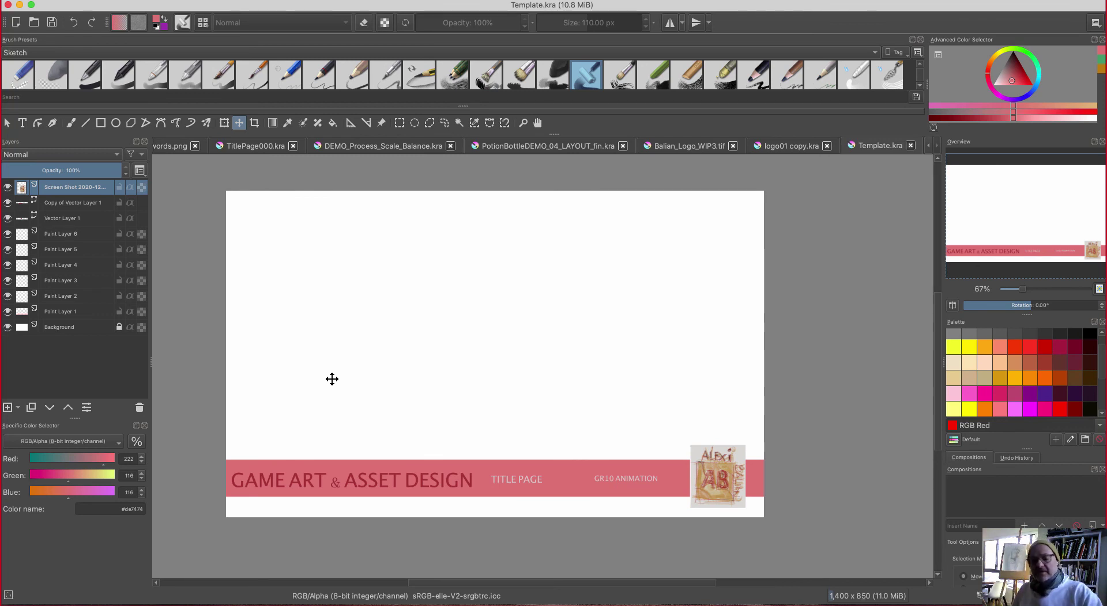
# - Compare the example layouts in PotionBottleDEMO_04_LAYOUT_fin.kra and DEMO_Process_Scale_Balance.kra, examining their banners and content arrangement
pyautogui.click(488, 149)
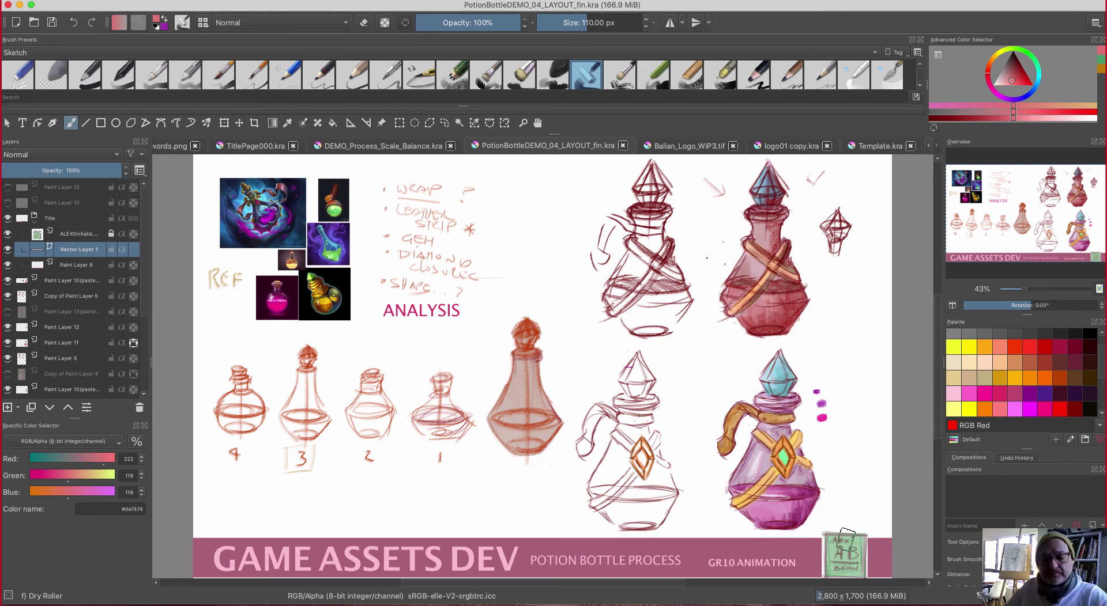
pyautogui.click(365, 148)
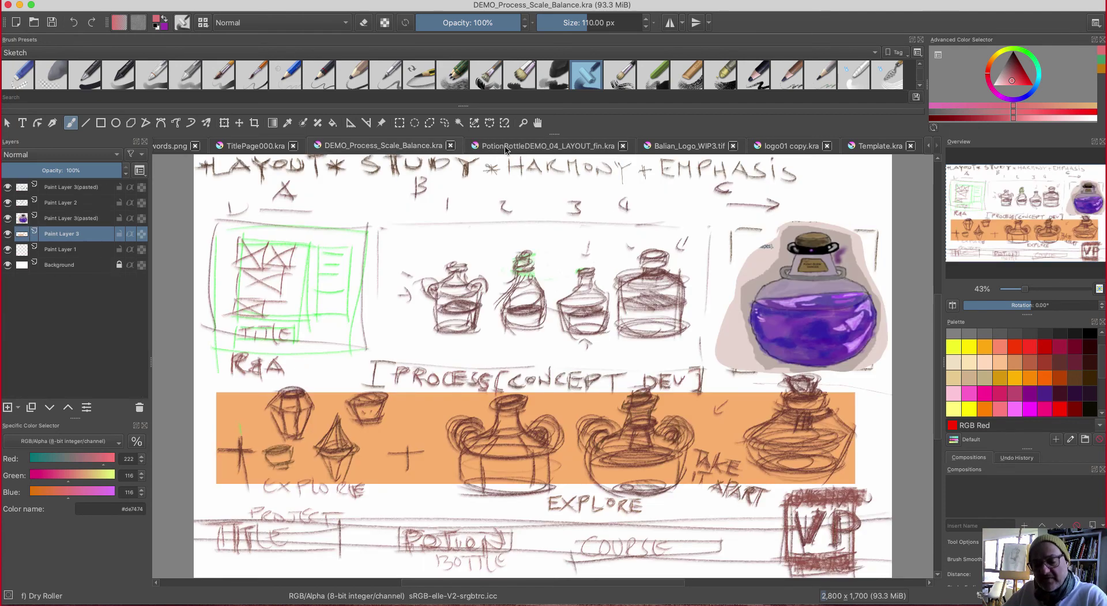
pyautogui.click(505, 145)
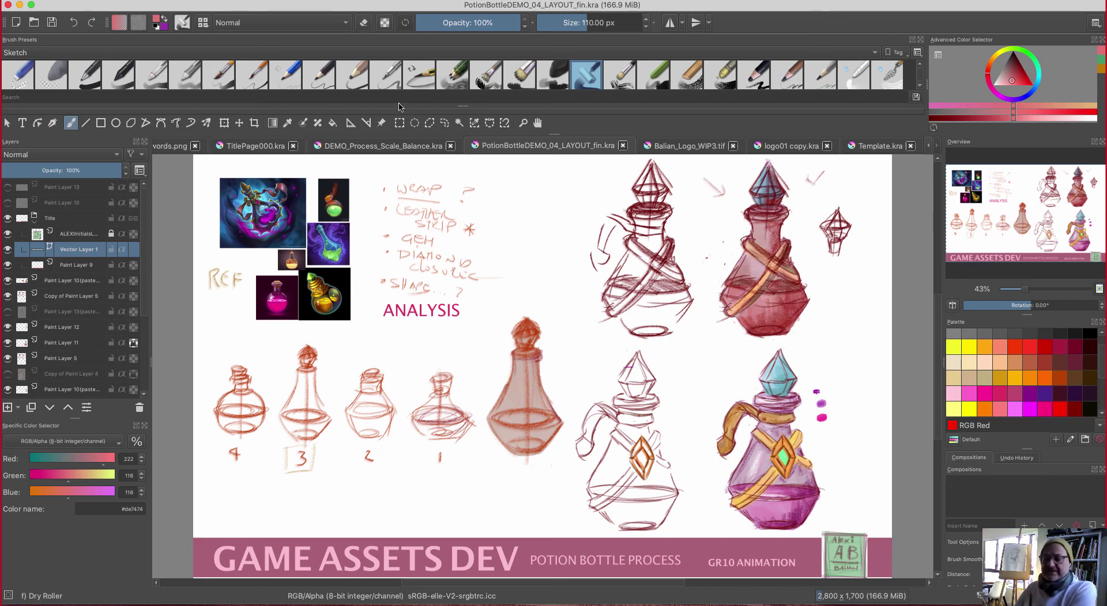
# - Return to the Template document and save a copy as Template01.kra in the DemoFriday folder
pyautogui.click(872, 147)
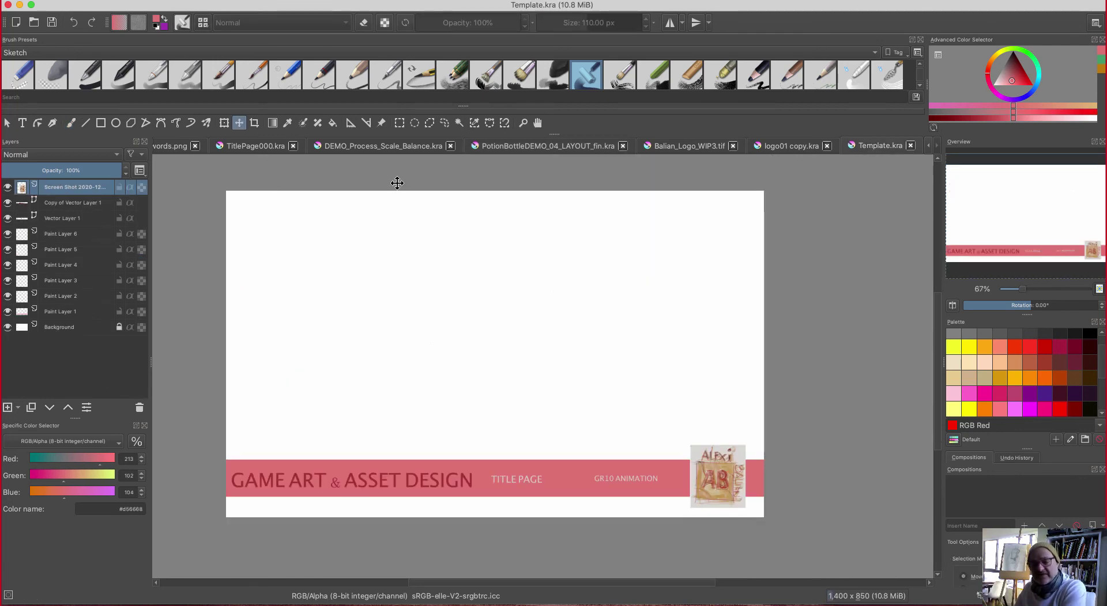
pyautogui.click(69, 0)
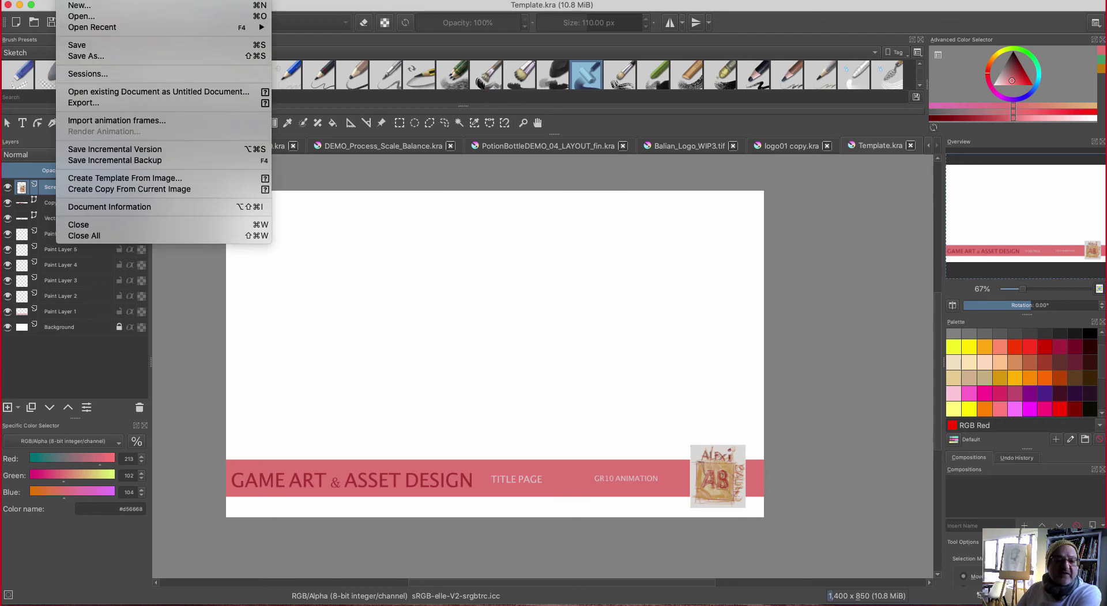
pyautogui.click(69, 56)
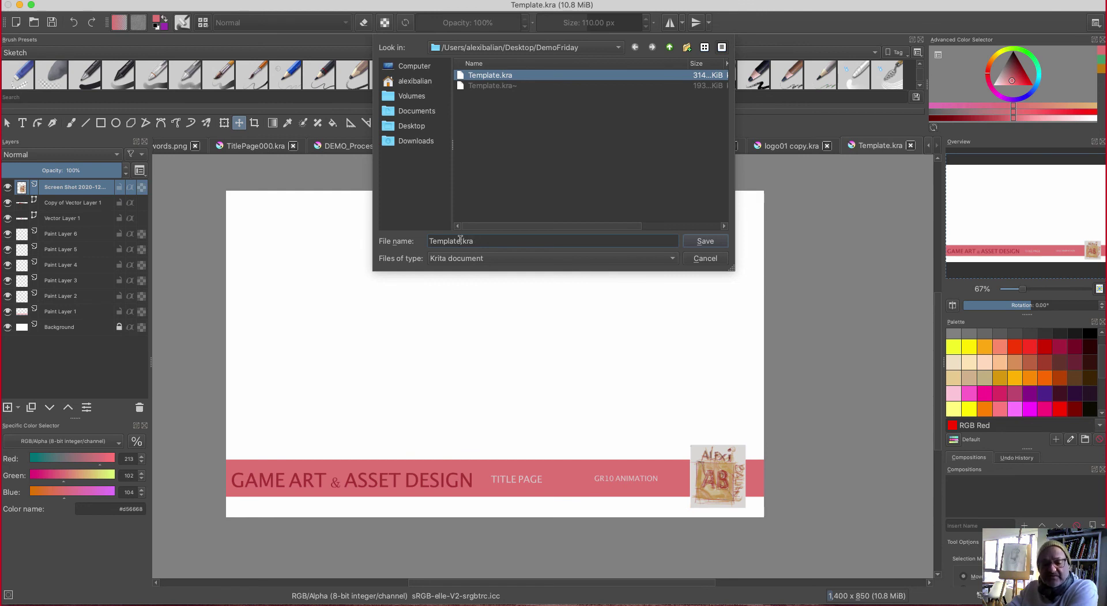
pyautogui.write('_01')
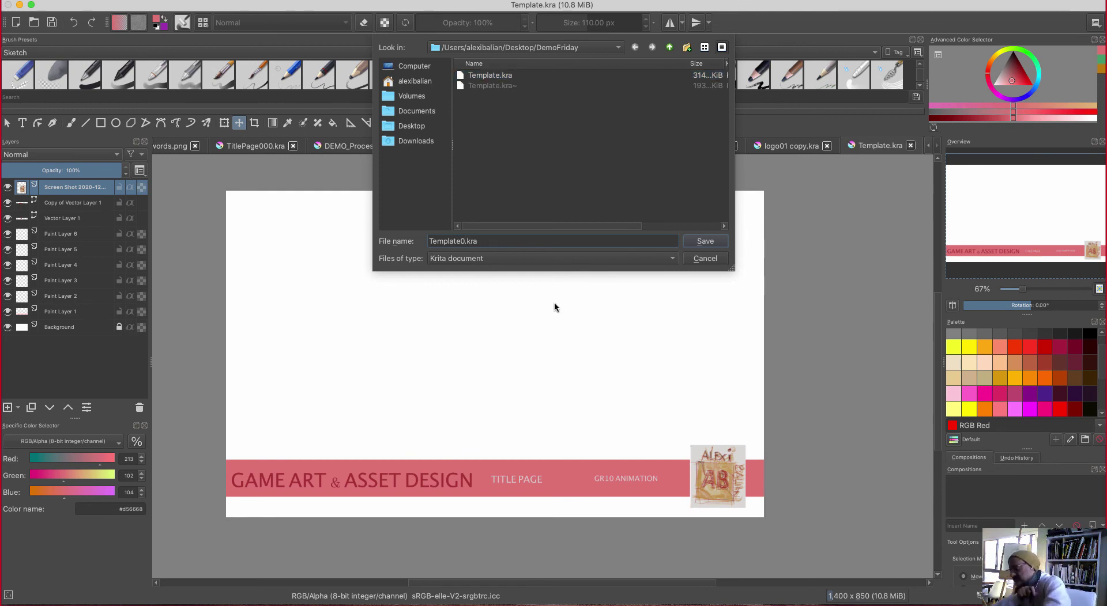
pyautogui.press('Return')
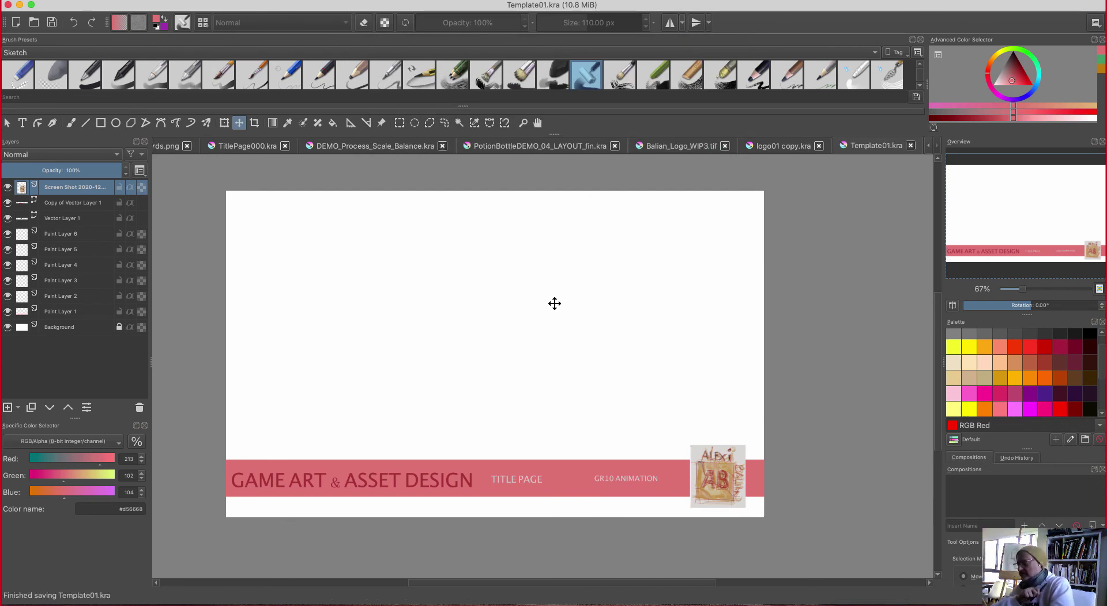
# - Save a copy in the DemoFriday folder as a PNG image, named with the author's surname plus _CoverPage, accepting the offered export options
pyautogui.hotkey('ctrl', 'shift', 's')
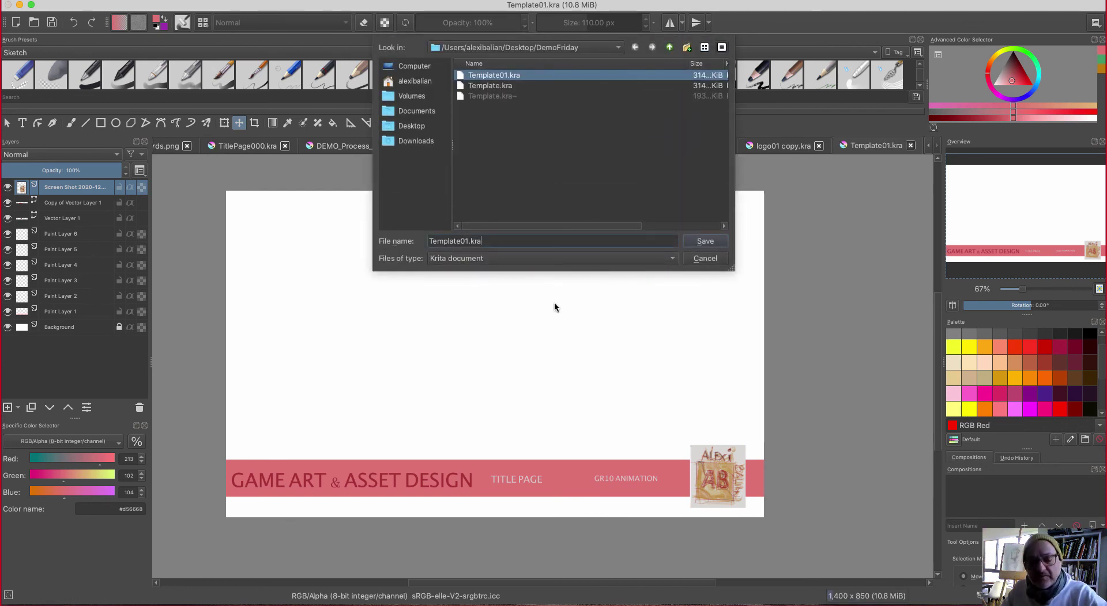
pyautogui.hotkey('ctrl', 'a')
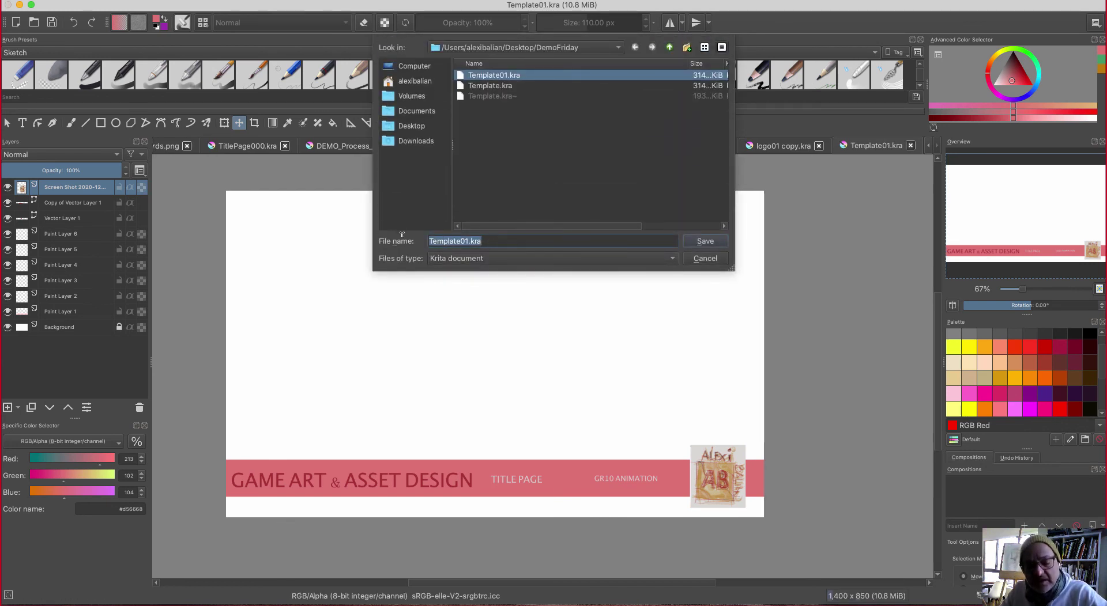
pyautogui.write('B')
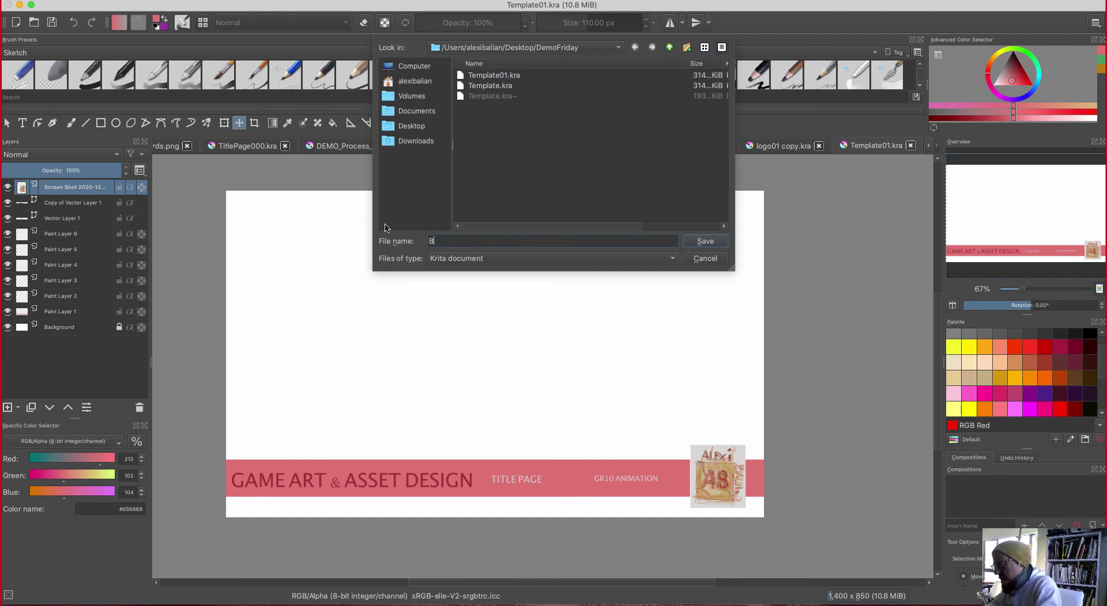
pyautogui.write('alian')
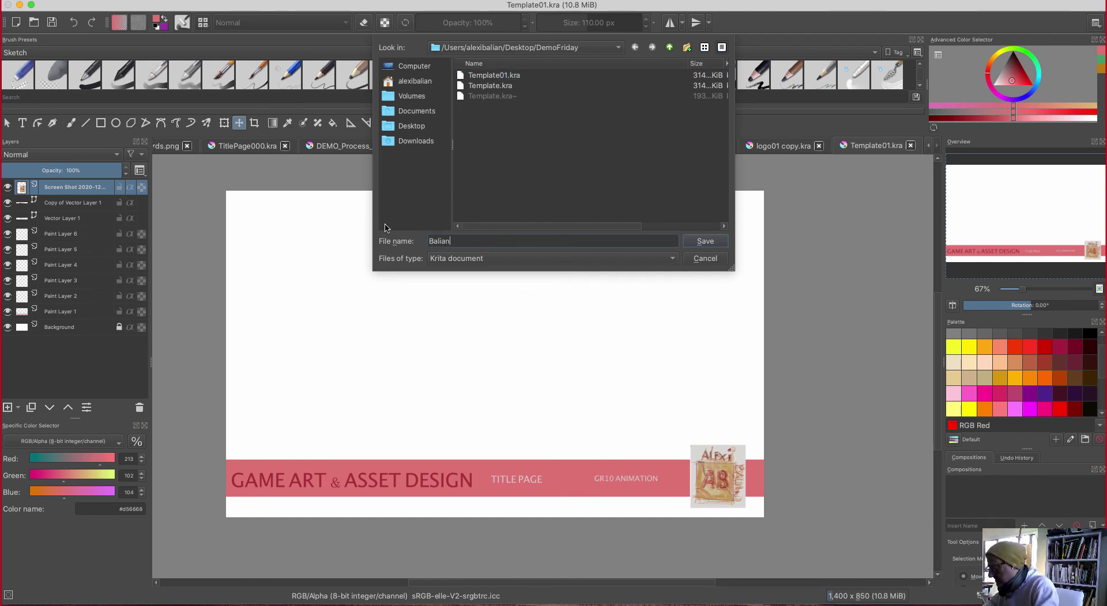
pyautogui.write('_Cove')
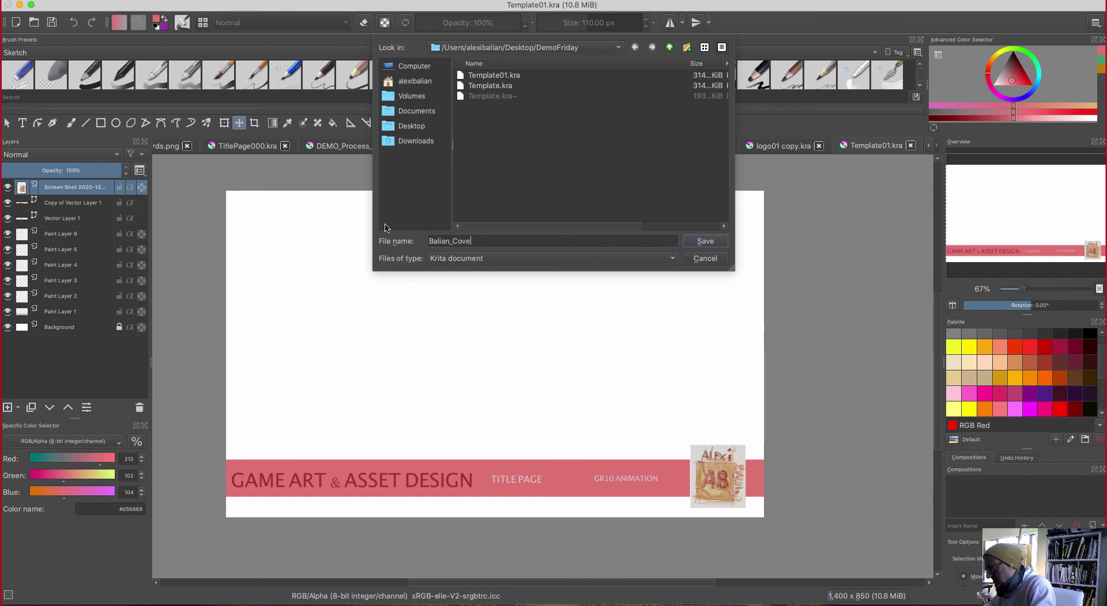
pyautogui.write('rPage')
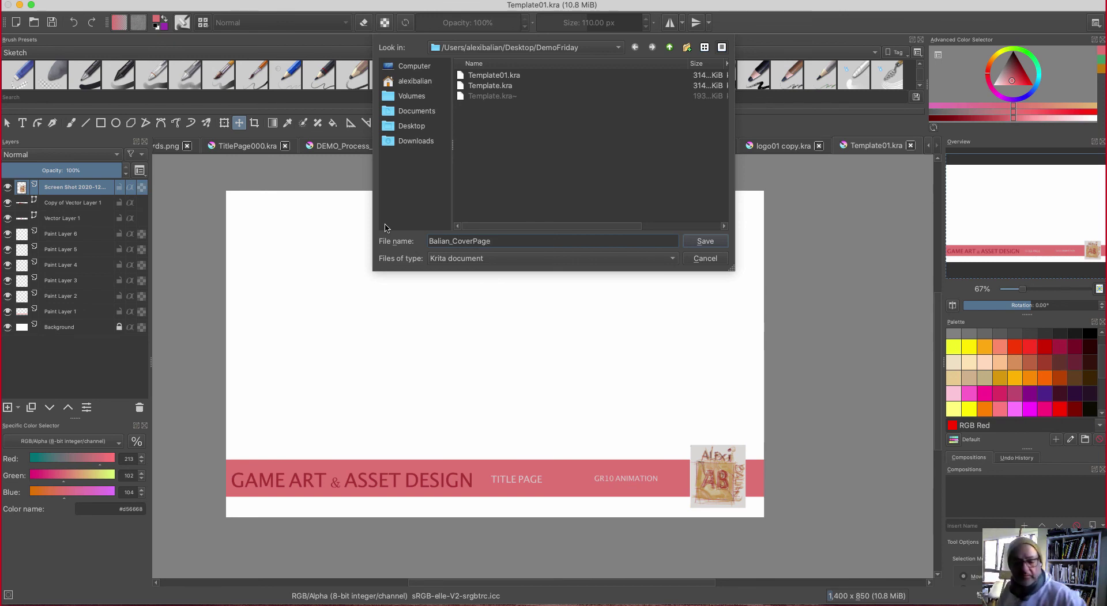
pyautogui.click(463, 258)
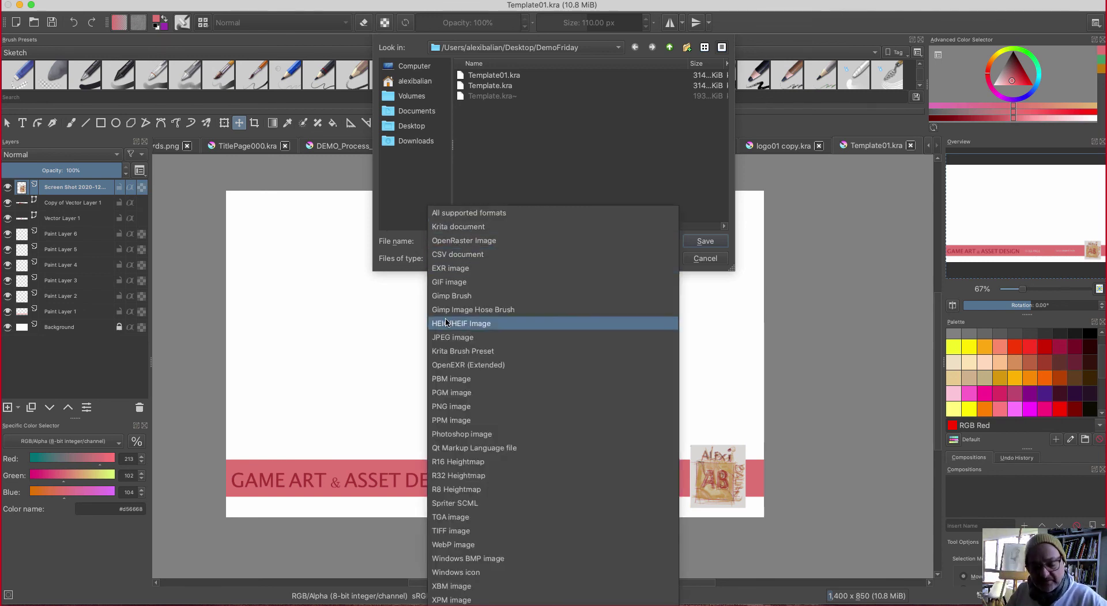
pyautogui.click(451, 407)
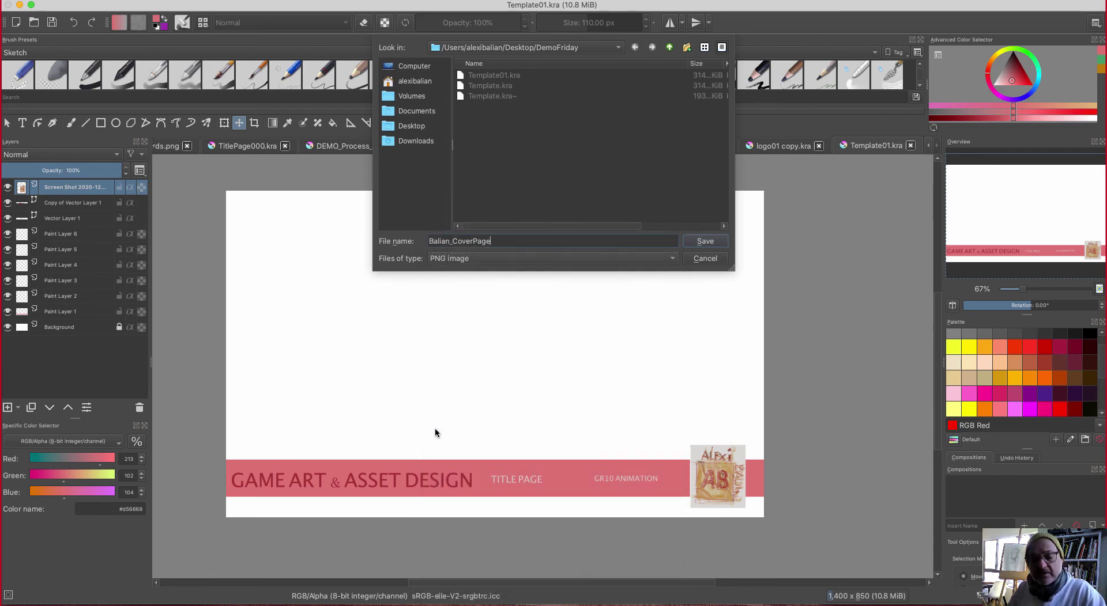
pyautogui.click(706, 241)
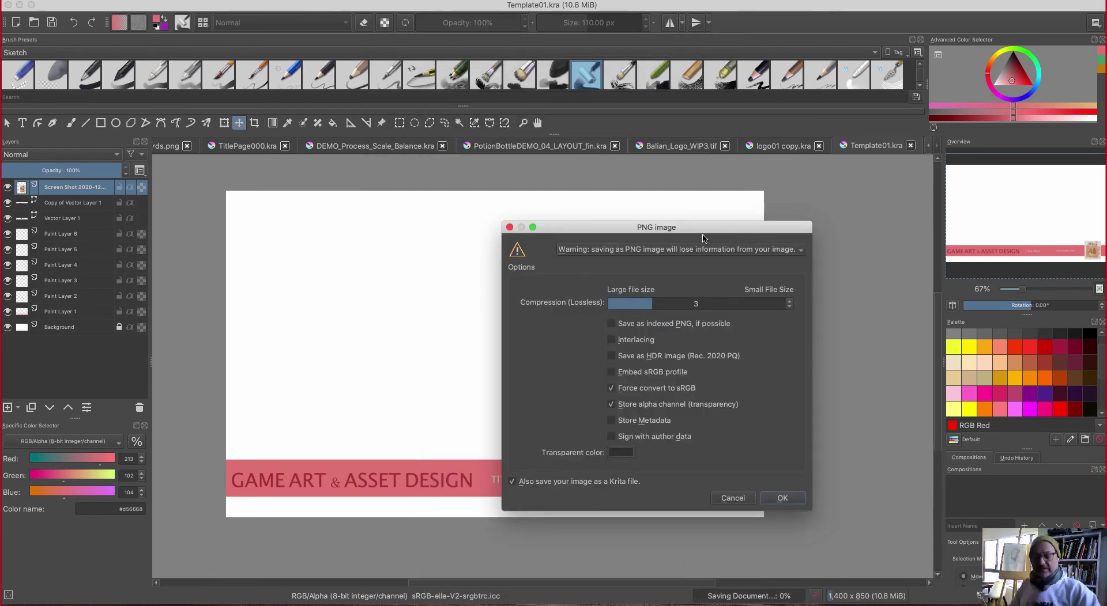
pyautogui.click(782, 498)
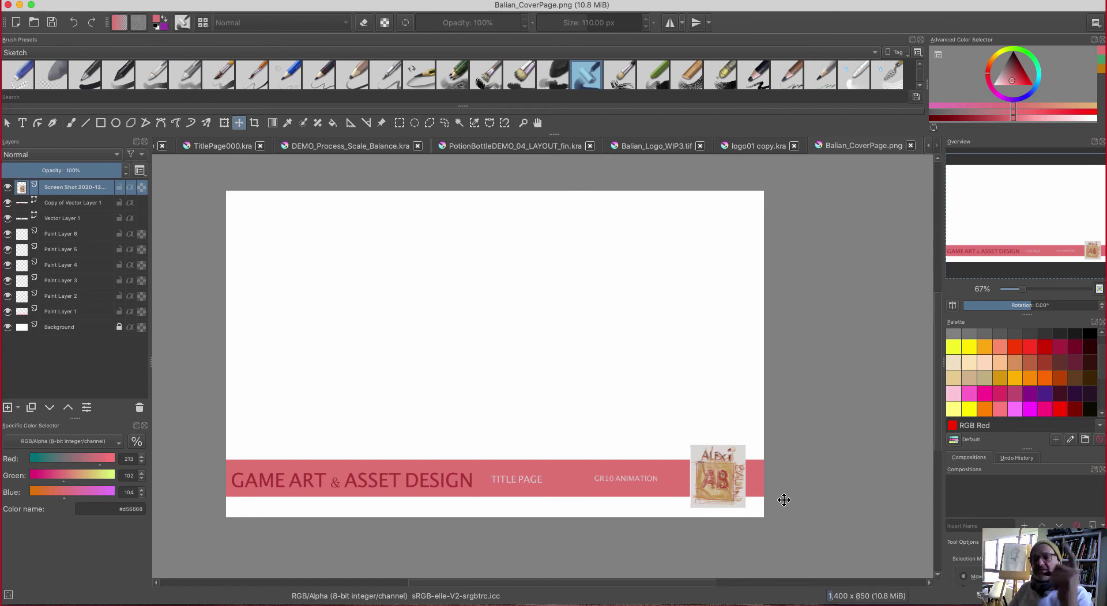
pyautogui.click(830, 2)
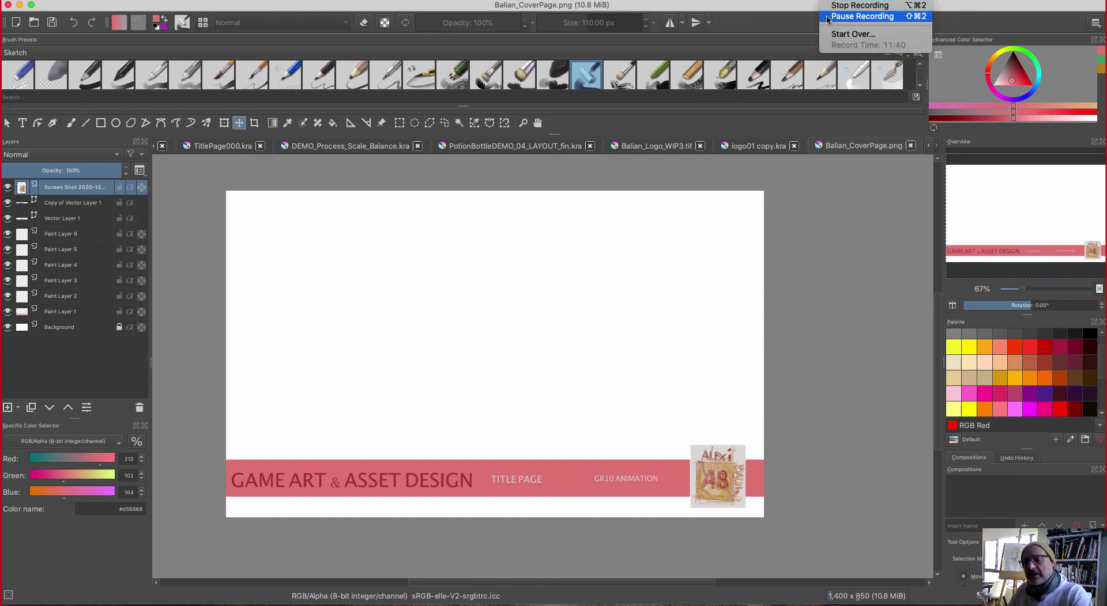